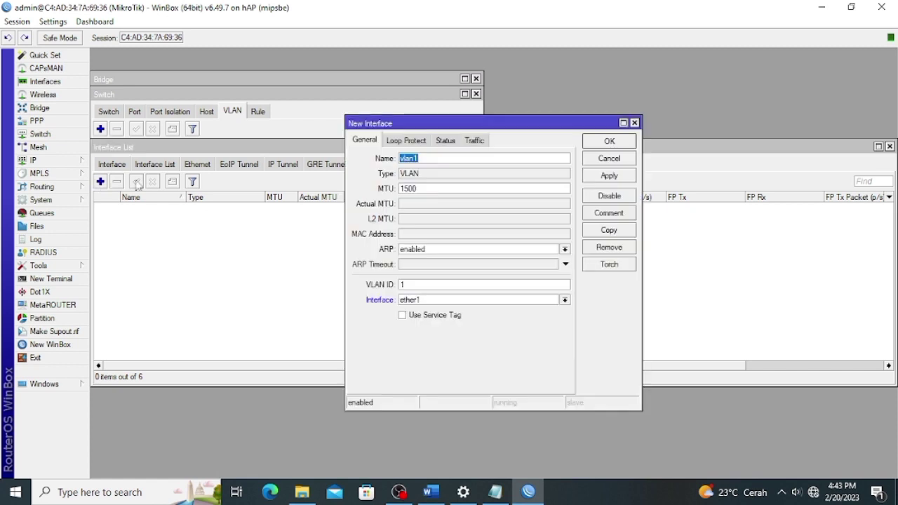
Create VLAN vlan1-guru with VLAN ID 10 on ether2 and apply it.
{"action": "left_click", "coordinate": [426, 159]}
{"action": "type", "text": "-guru"}
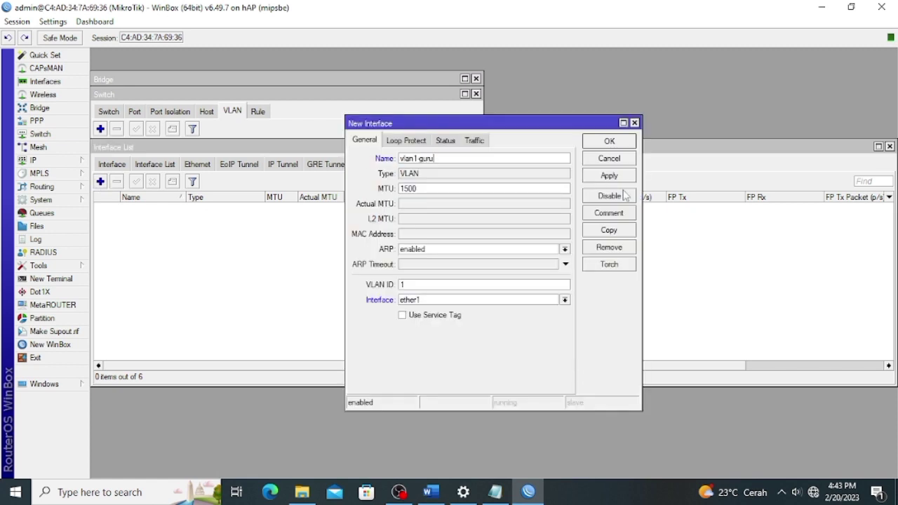
{"action": "left_click", "coordinate": [416, 283]}
{"action": "type", "text": "0"}
{"action": "left_click", "coordinate": [494, 299]}
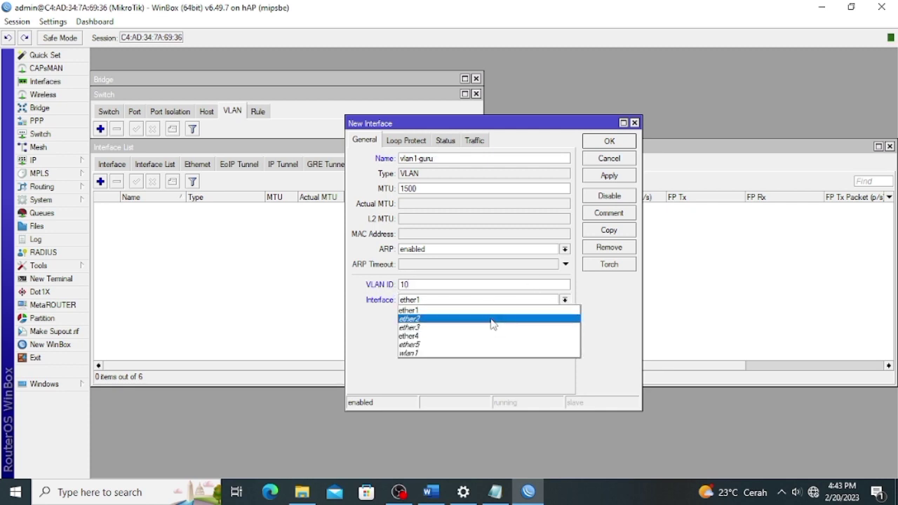
{"action": "left_click", "coordinate": [500, 319]}
{"action": "left_click", "coordinate": [609, 175]}
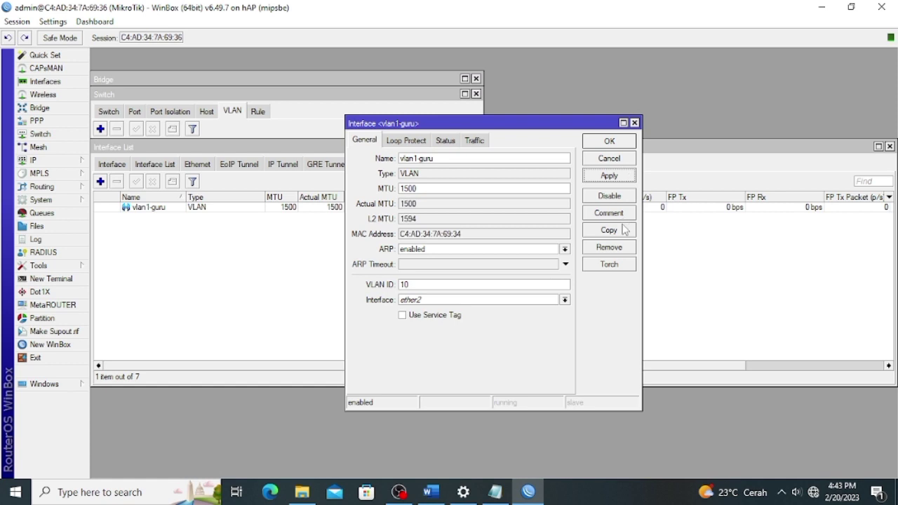
Copy it as vlan2-siswa with VLAN ID 20 on ether2, applying and closing both forms.
{"action": "left_click", "coordinate": [609, 230]}
{"action": "left_click", "coordinate": [459, 176]}
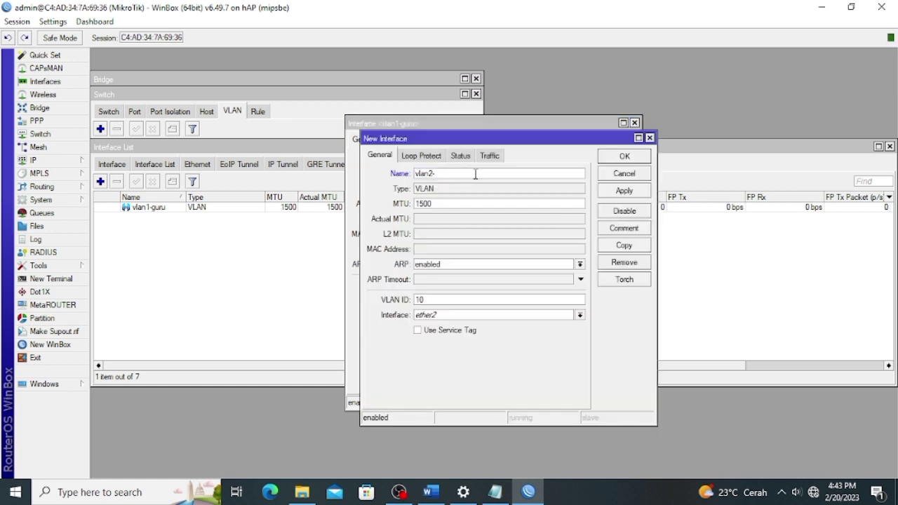
{"action": "type", "text": "-siswa"}
{"action": "double_click", "coordinate": [430, 299]}
{"action": "type", "text": "20"}
{"action": "left_click", "coordinate": [456, 321]}
{"action": "left_click", "coordinate": [456, 323]}
{"action": "left_click", "coordinate": [603, 193]}
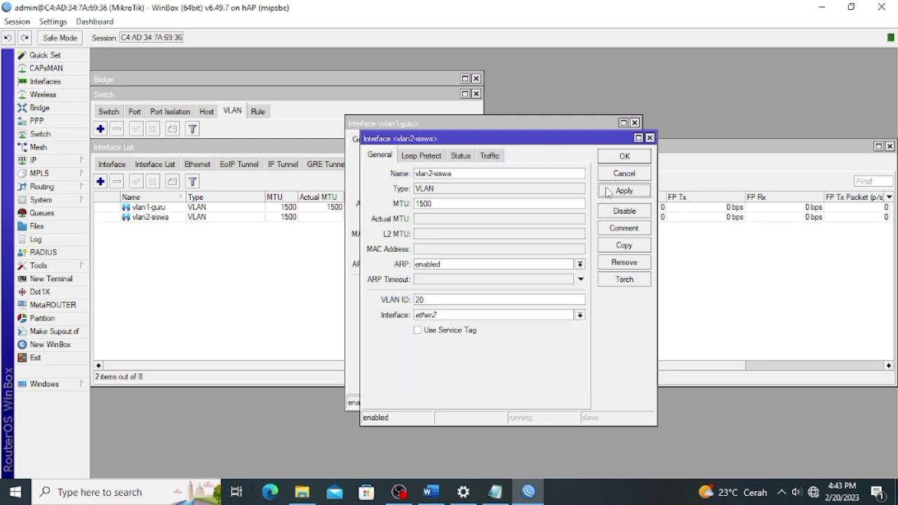
{"action": "left_click", "coordinate": [620, 158]}
{"action": "left_click", "coordinate": [608, 176]}
{"action": "left_click", "coordinate": [610, 143]}
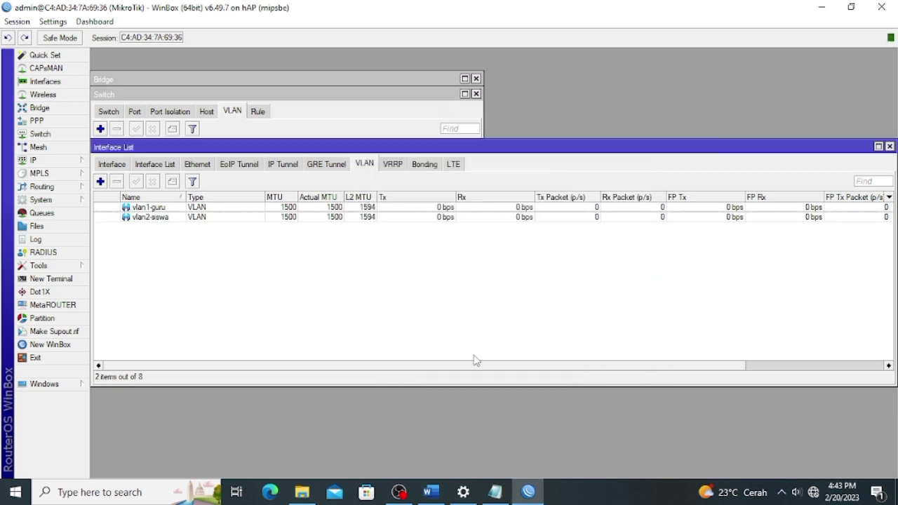
Check the VLAN and Ether1 IP requirements in the Word task sheet, then return to WinBox.
{"action": "left_click", "coordinate": [430, 491]}
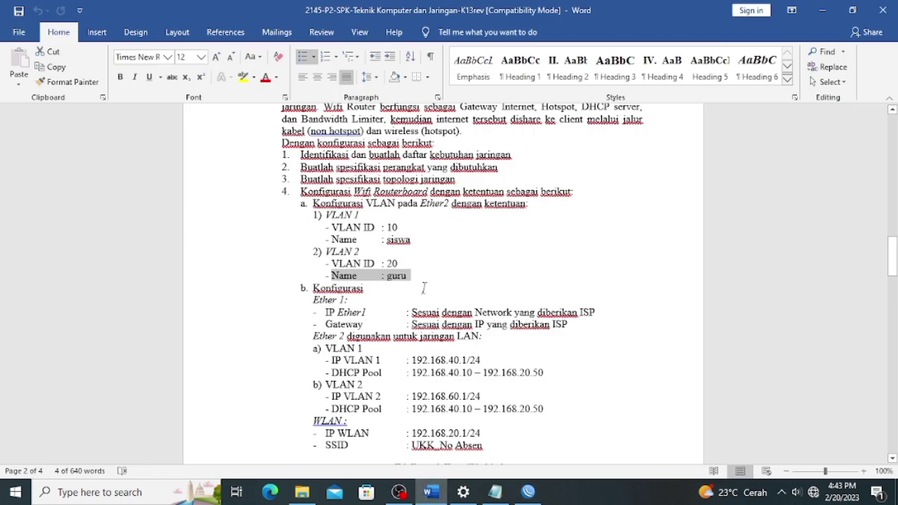
{"action": "left_click", "coordinate": [424, 287]}
{"action": "left_click_drag", "start_coordinate": [364, 312], "coordinate": [323, 313]}
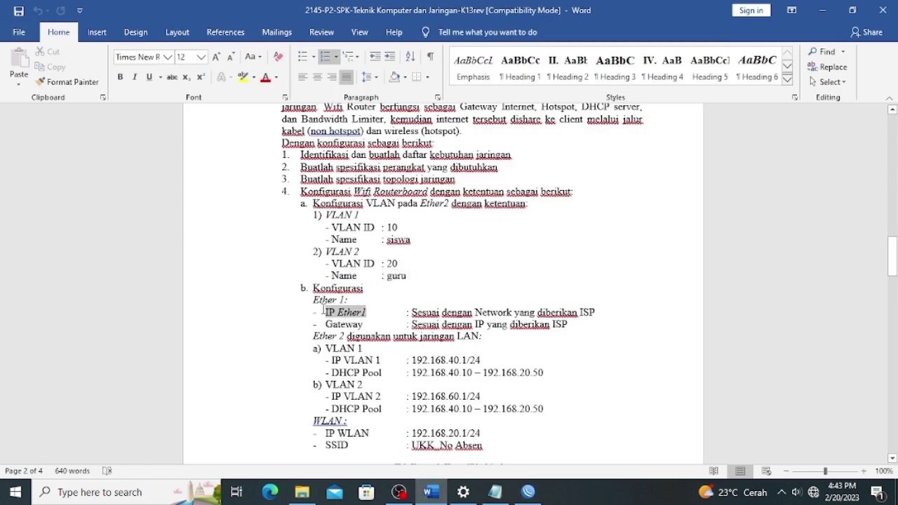
{"action": "left_click", "coordinate": [392, 317]}
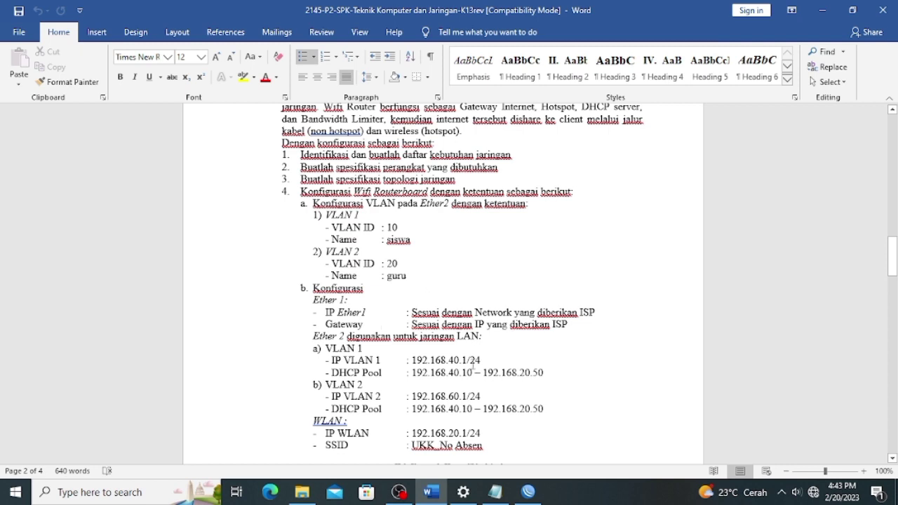
{"action": "left_click", "coordinate": [527, 491]}
{"action": "left_click", "coordinate": [69, 163]}
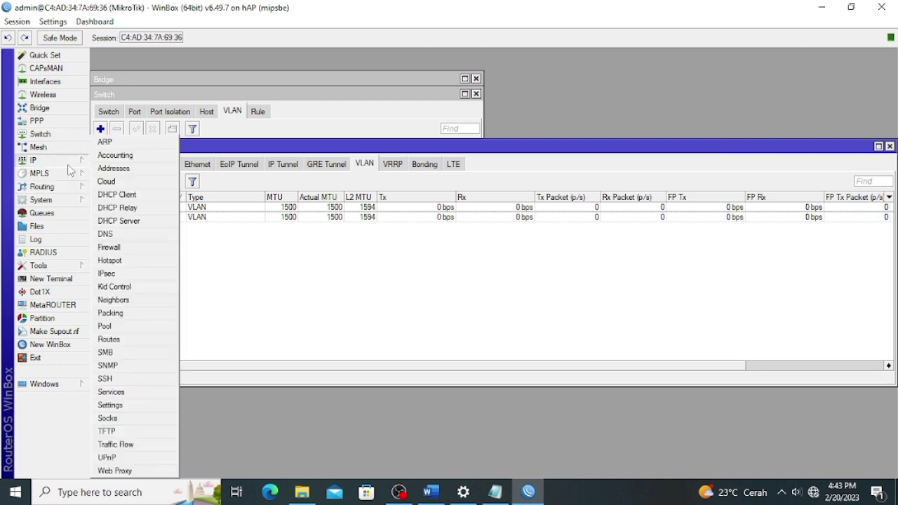
Add a DHCP client on ether1.
{"action": "left_click", "coordinate": [112, 195]}
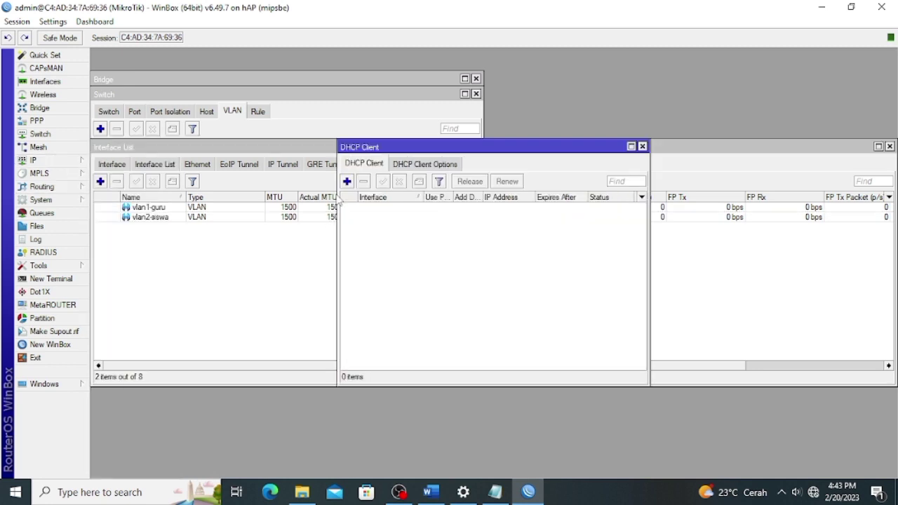
{"action": "left_click", "coordinate": [346, 181]}
{"action": "left_click", "coordinate": [571, 220]}
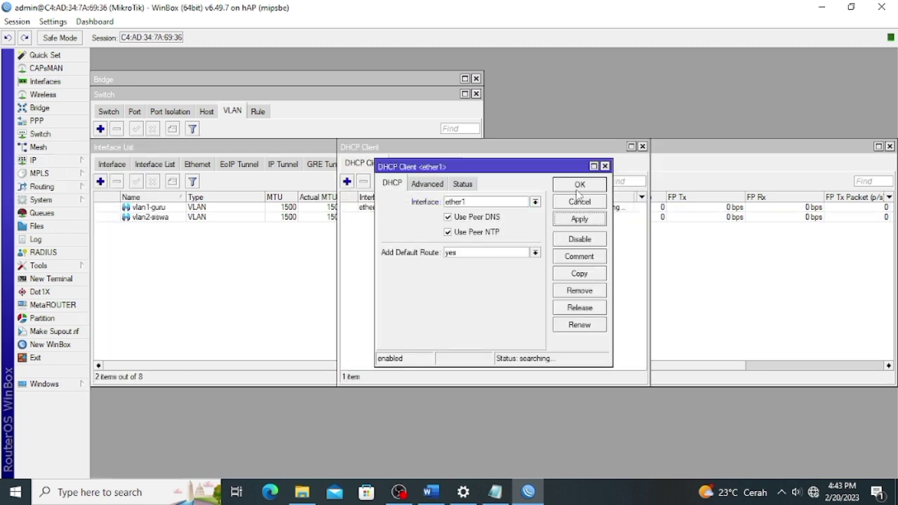
{"action": "left_click", "coordinate": [578, 187]}
Set the DNS server to 8.8.8.8 and allow remote requests.
{"action": "left_click", "coordinate": [42, 160]}
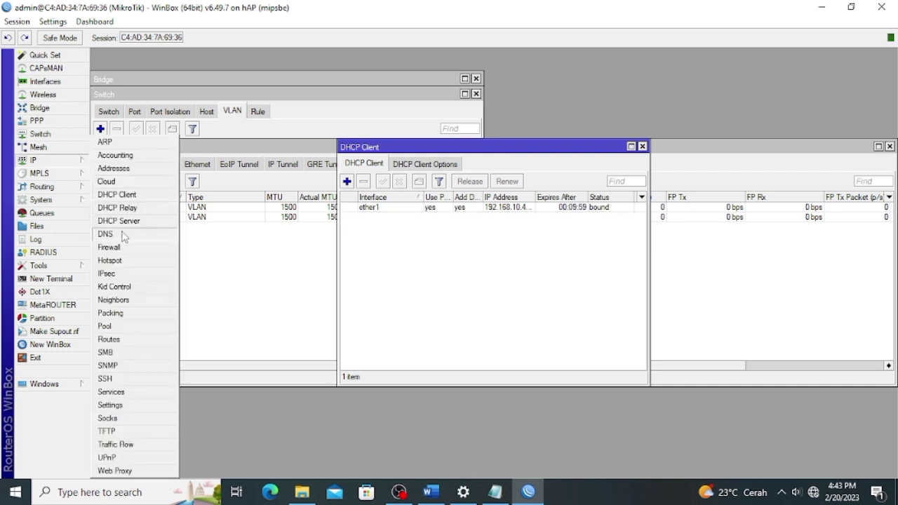
{"action": "left_click", "coordinate": [122, 237]}
{"action": "left_click", "coordinate": [467, 167]}
{"action": "type", "text": "8.8.8.8"}
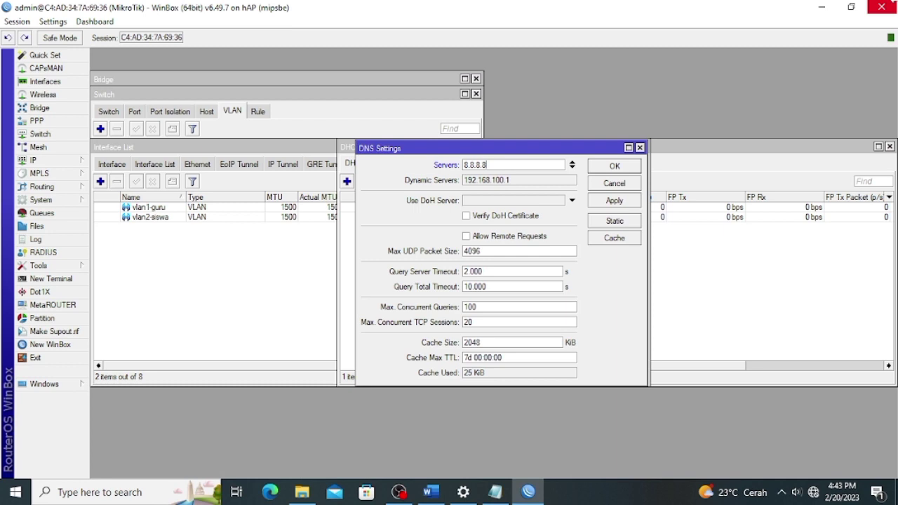
{"action": "left_click", "coordinate": [503, 237]}
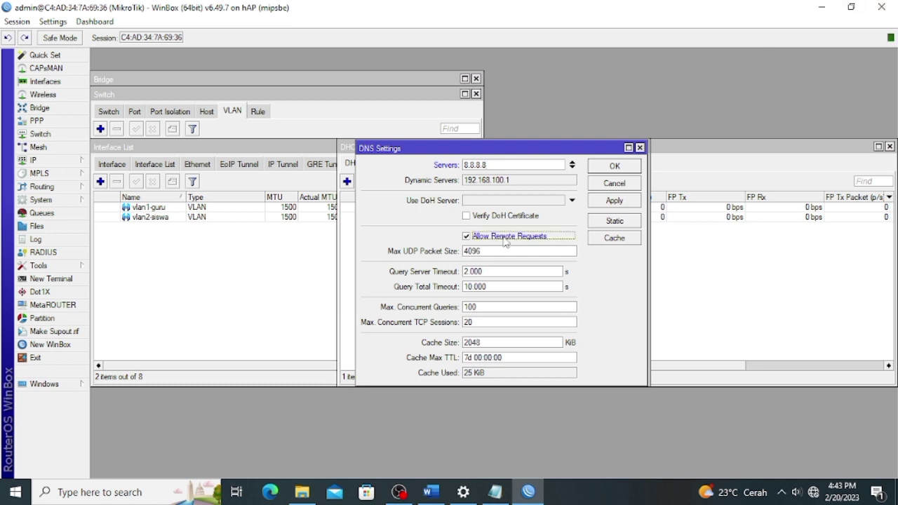
{"action": "left_click", "coordinate": [606, 206]}
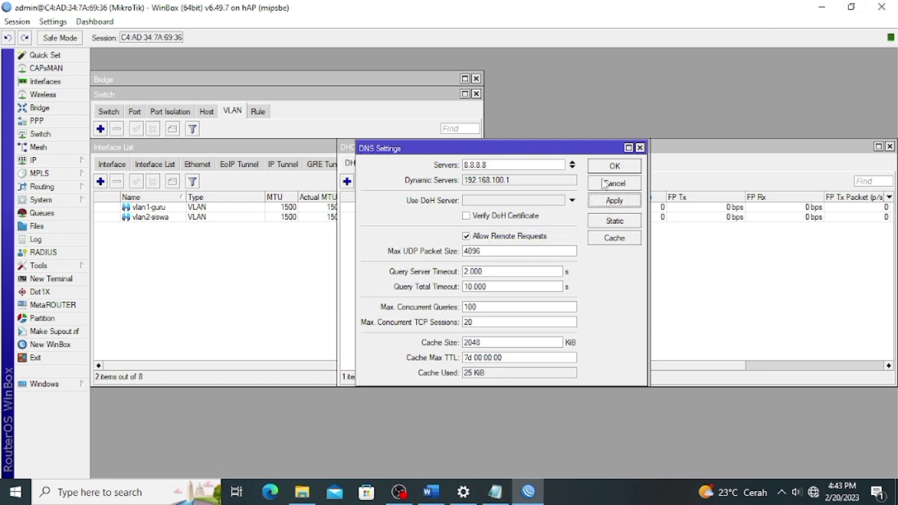
{"action": "left_click", "coordinate": [607, 172]}
Add a default route with gateway ether1.
{"action": "left_click", "coordinate": [70, 160]}
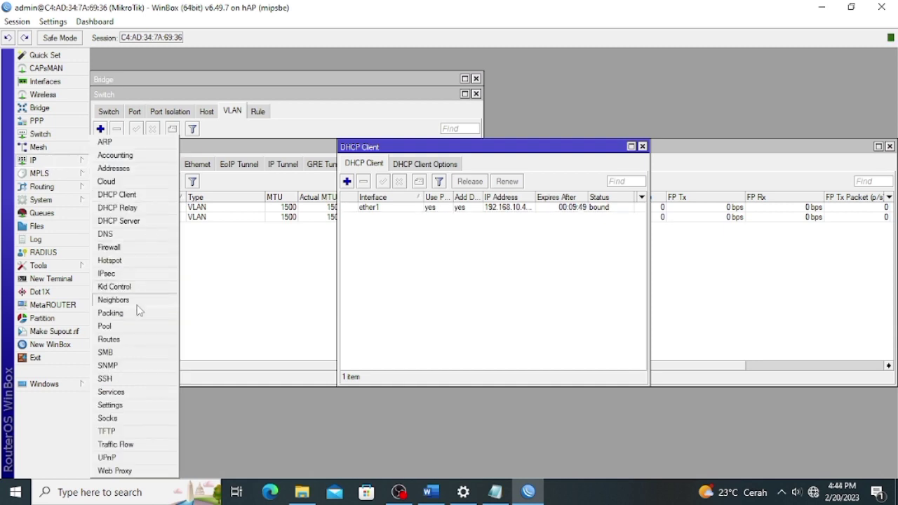
{"action": "left_click", "coordinate": [109, 339]}
{"action": "left_click", "coordinate": [275, 182]}
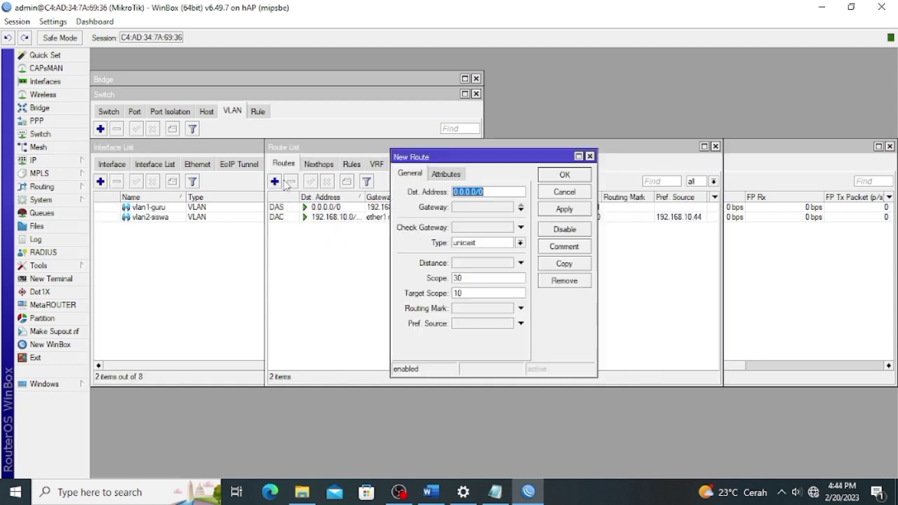
{"action": "left_click", "coordinate": [472, 209]}
{"action": "left_click", "coordinate": [578, 207]}
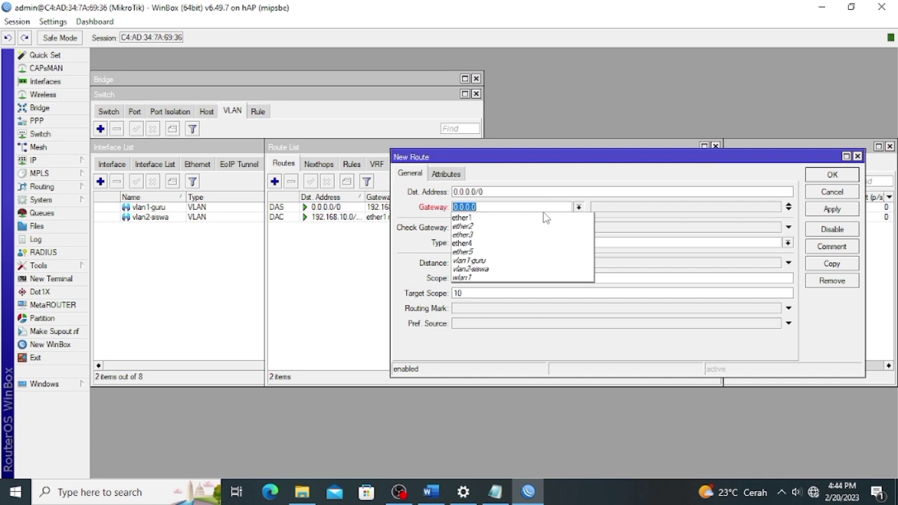
{"action": "left_click", "coordinate": [524, 217]}
{"action": "left_click", "coordinate": [832, 209]}
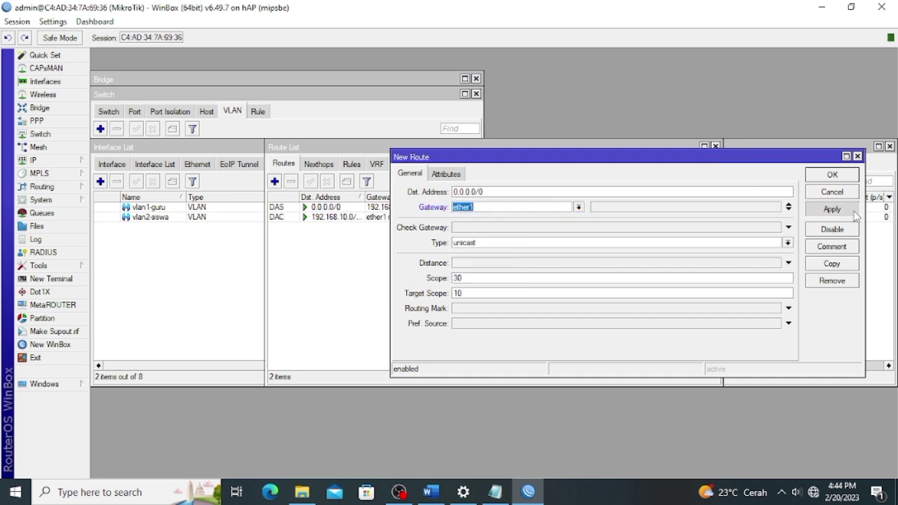
{"action": "left_click", "coordinate": [839, 178]}
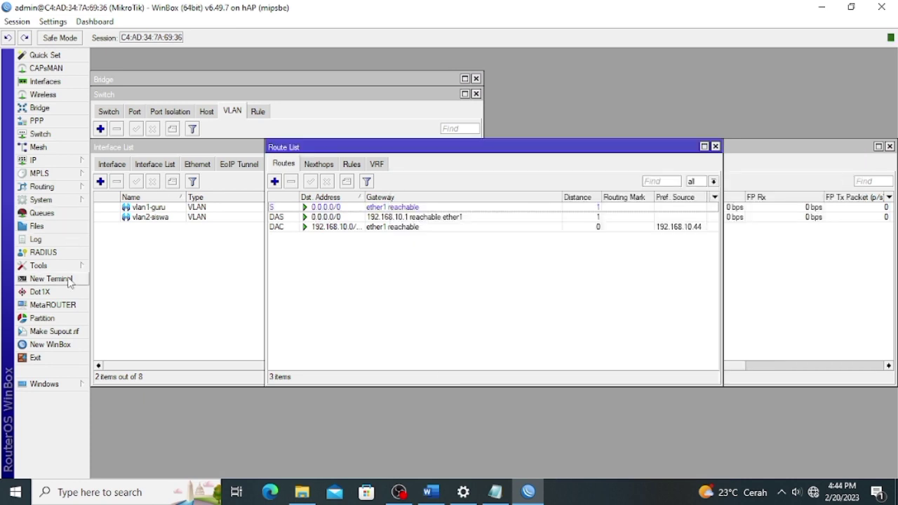
{"action": "left_click", "coordinate": [70, 278]}
Change the admin password in the terminal and ping 8.8.8.8 to confirm connectivity.
{"action": "type", "text": "*"}
{"action": "key", "text": "Return"}
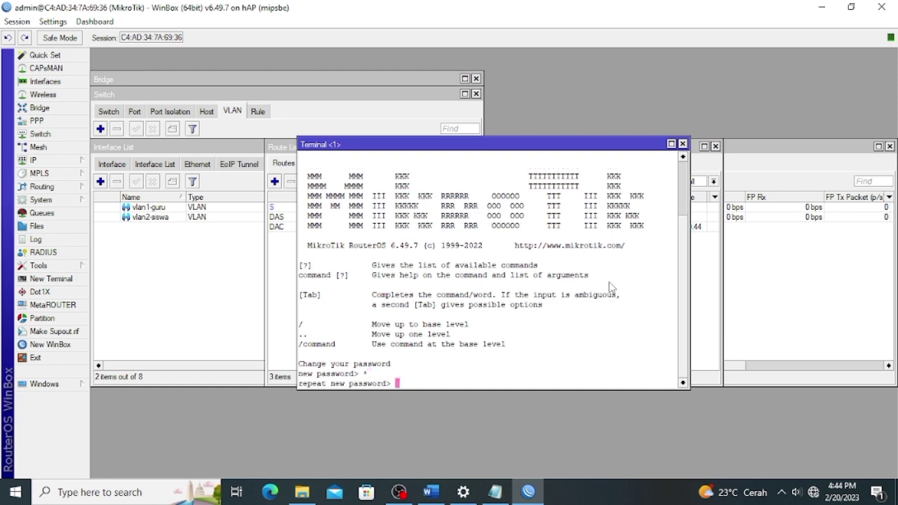
{"action": "type", "text": "*"}
{"action": "key", "text": "Return"}
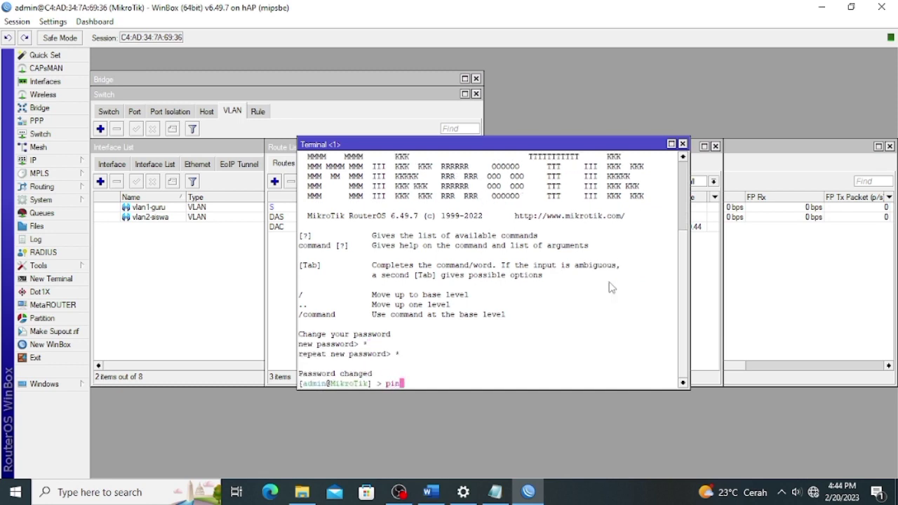
{"action": "type", "text": "ping 8.8.8."}
{"action": "key", "text": "Return"}
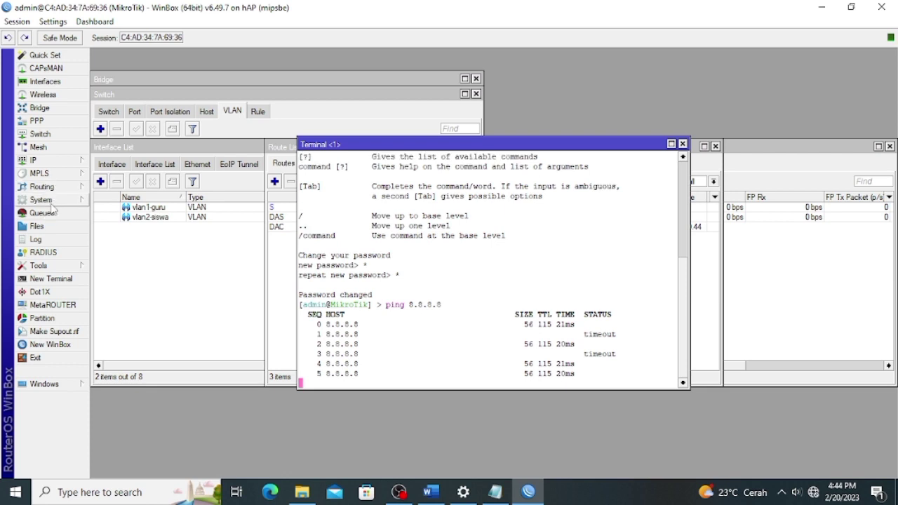
Set the router identity to ROUTER1.
{"action": "left_click", "coordinate": [41, 199]}
{"action": "left_click", "coordinate": [155, 234]}
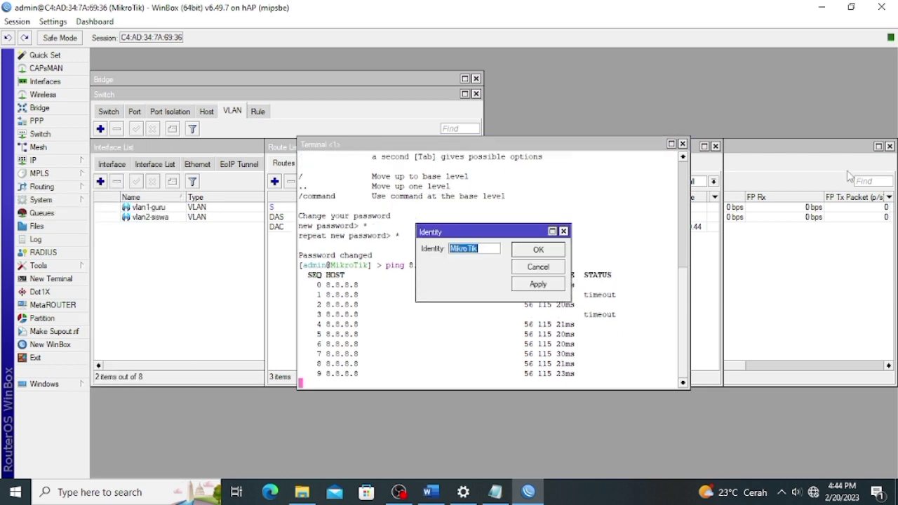
{"action": "type", "text": "ROUTER1"}
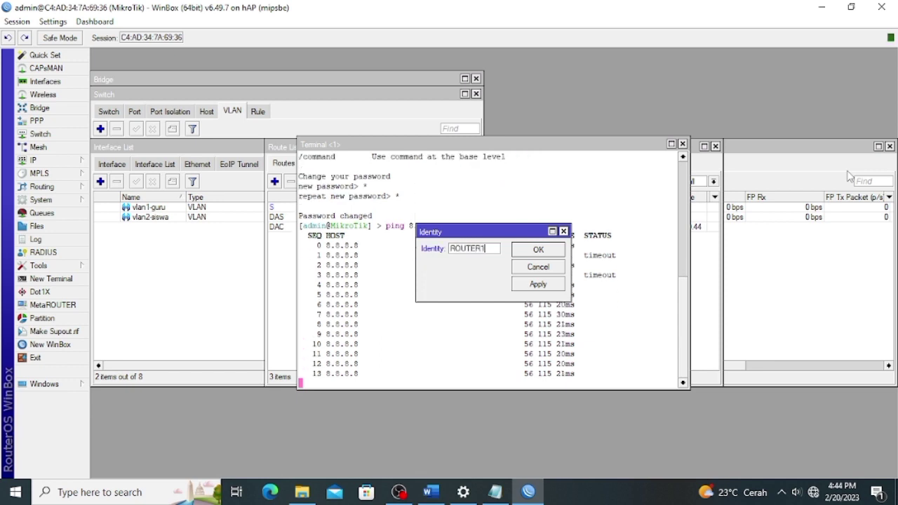
{"action": "left_click", "coordinate": [538, 284]}
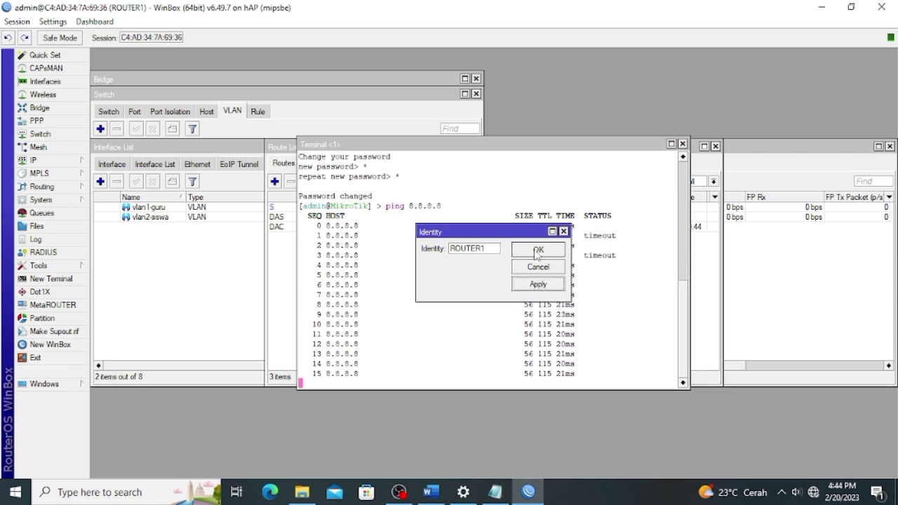
{"action": "left_click", "coordinate": [537, 249]}
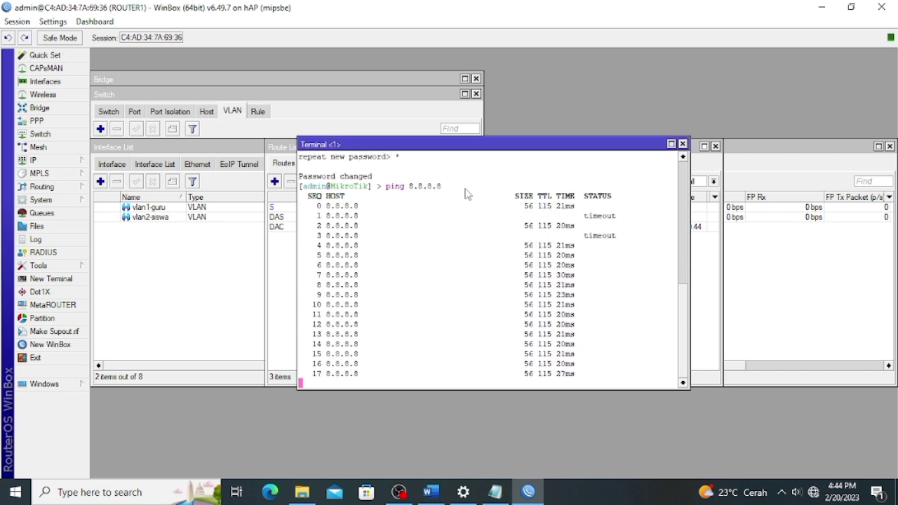
Review the VLAN 1 address 192.168.40.1/24 and both VLAN DHCP pool ranges in Word, then return to WinBox.
{"action": "left_click", "coordinate": [434, 493]}
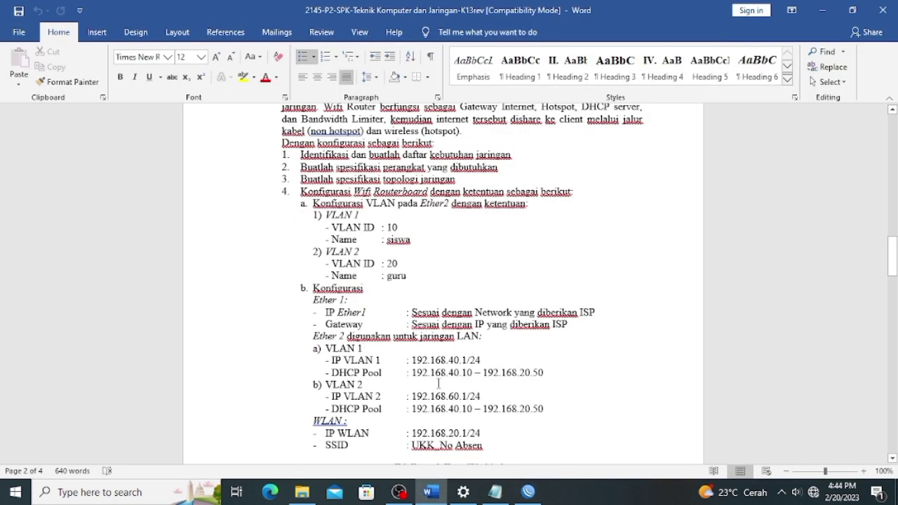
{"action": "scroll", "coordinate": [444, 290], "scroll_direction": "down", "scroll_amount": 3}
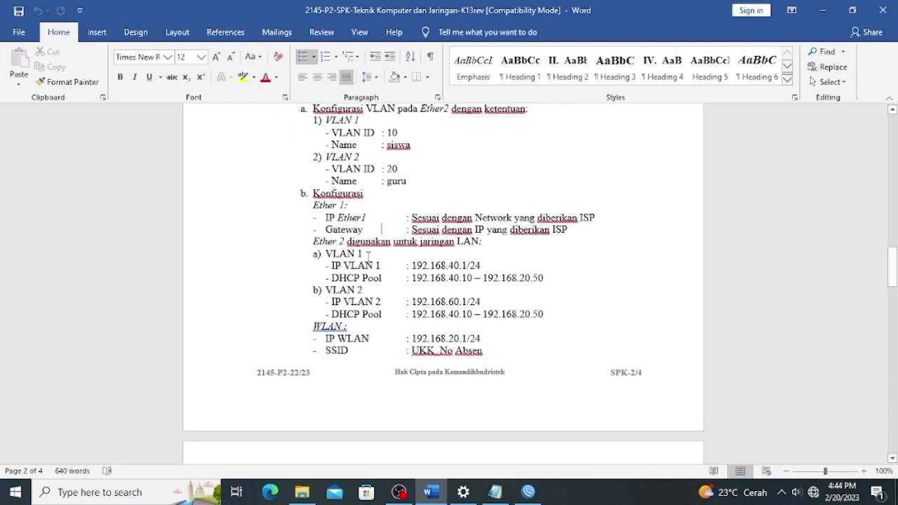
{"action": "left_click_drag", "start_coordinate": [370, 254], "coordinate": [326, 254]}
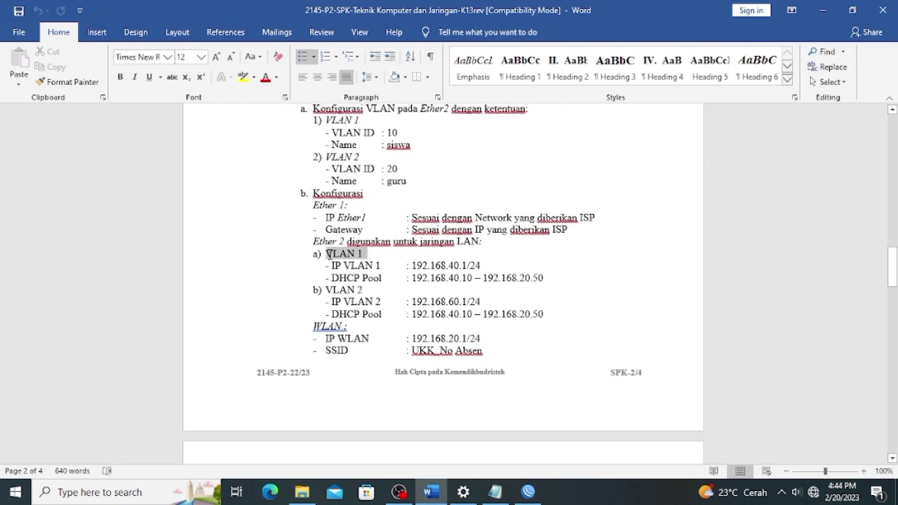
{"action": "left_click_drag", "start_coordinate": [381, 267], "coordinate": [330, 269]}
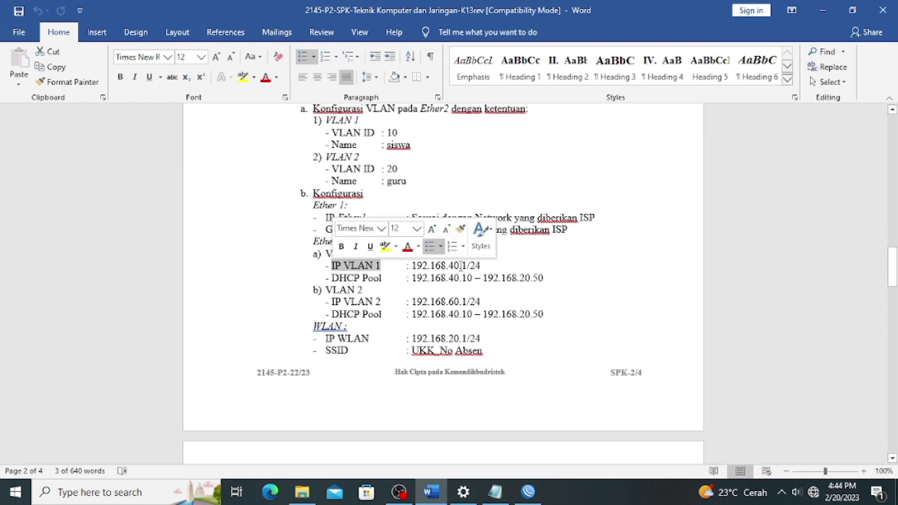
{"action": "left_click_drag", "start_coordinate": [481, 266], "coordinate": [413, 268]}
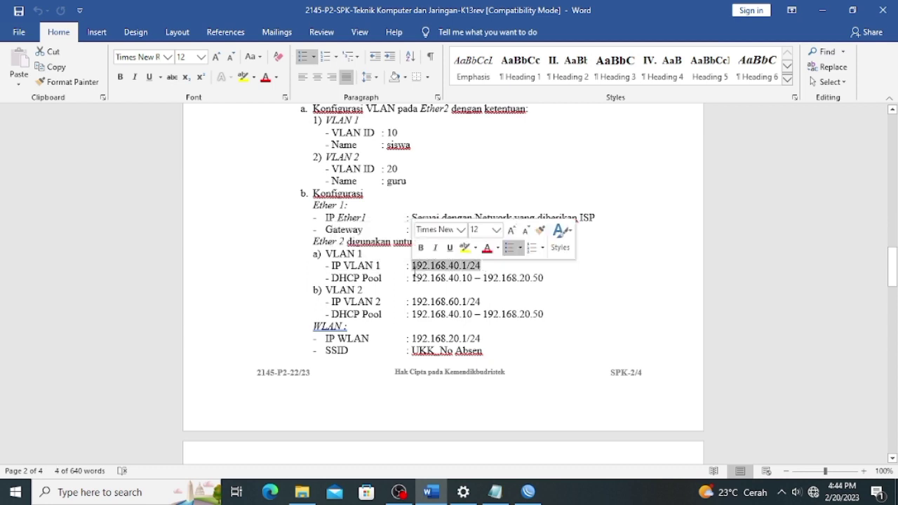
{"action": "left_click", "coordinate": [559, 284]}
{"action": "left_click_drag", "start_coordinate": [555, 280], "coordinate": [412, 281]}
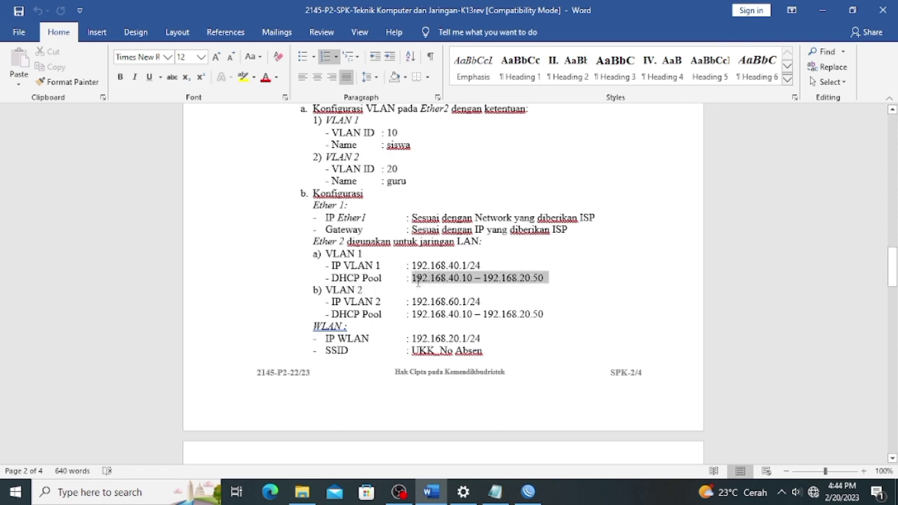
{"action": "left_click", "coordinate": [526, 295]}
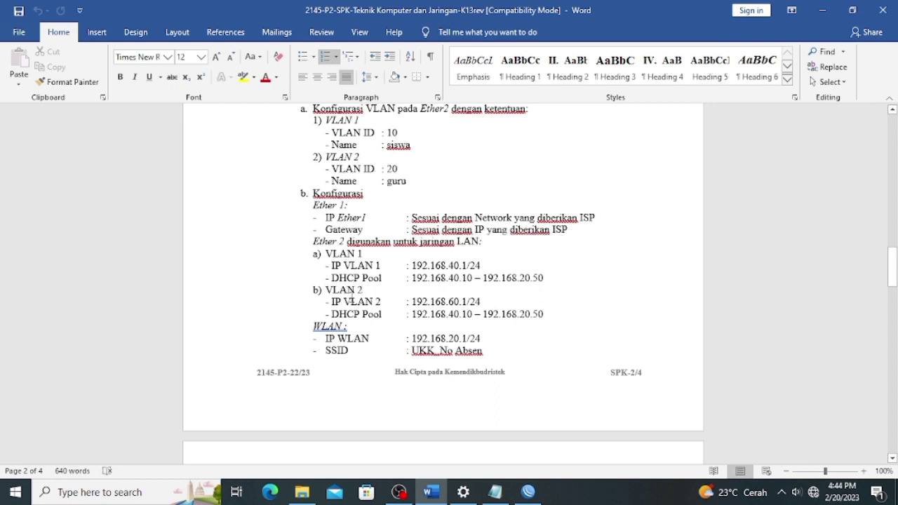
{"action": "left_click_drag", "start_coordinate": [545, 314], "coordinate": [411, 314]}
{"action": "left_click", "coordinate": [497, 336]}
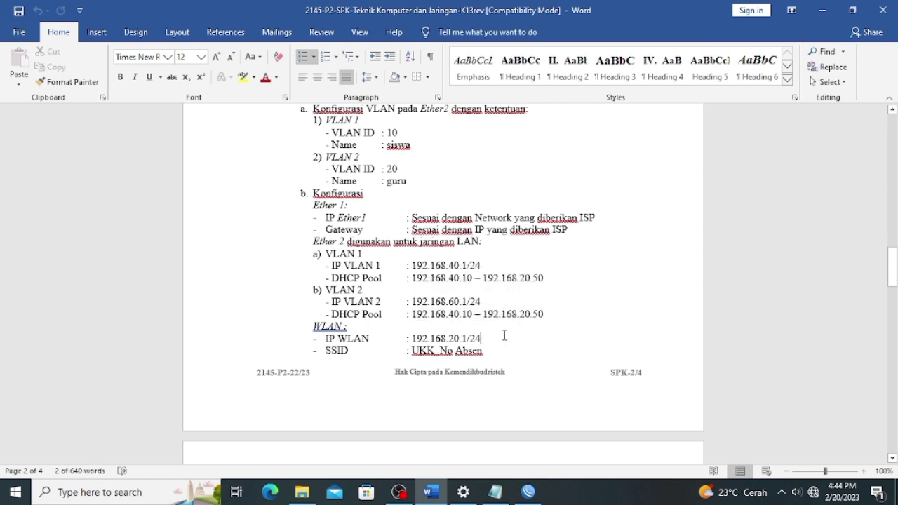
{"action": "scroll", "coordinate": [519, 332], "scroll_direction": "down", "scroll_amount": 1}
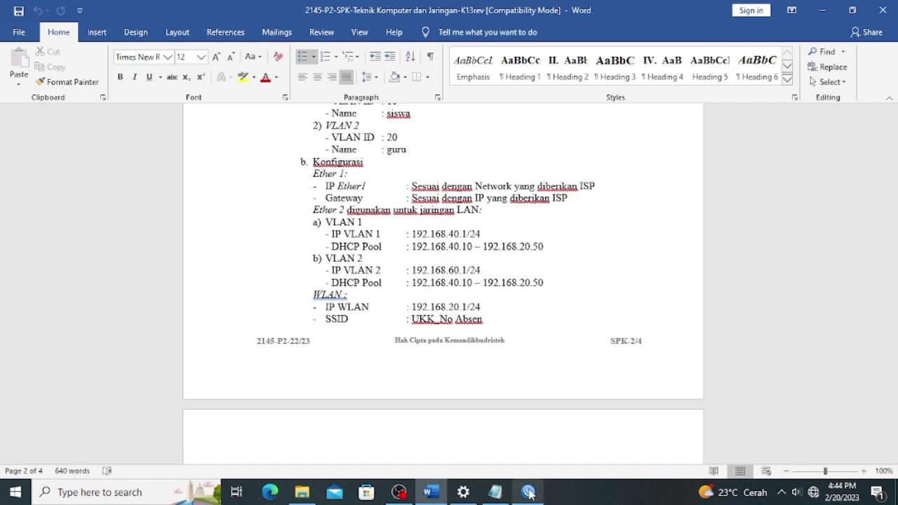
{"action": "left_click", "coordinate": [528, 492]}
Add address 192.168.40.2/24 on vlan1-guru.
{"action": "left_click", "coordinate": [62, 165]}
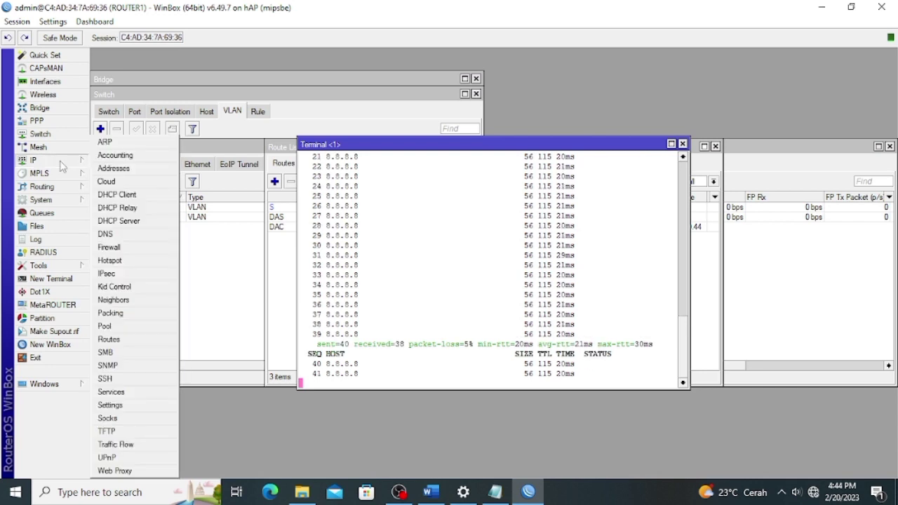
{"action": "left_click", "coordinate": [116, 169]}
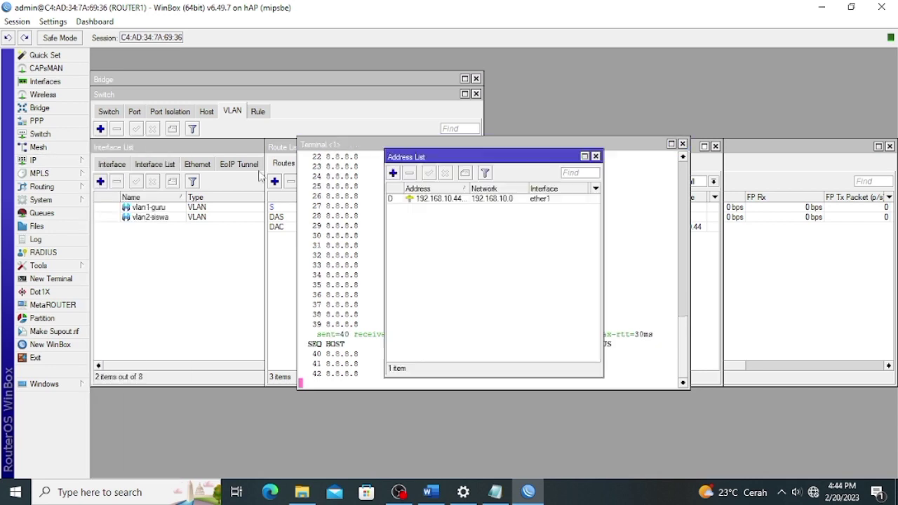
{"action": "left_click", "coordinate": [393, 172]}
{"action": "type", "text": "192.168."}
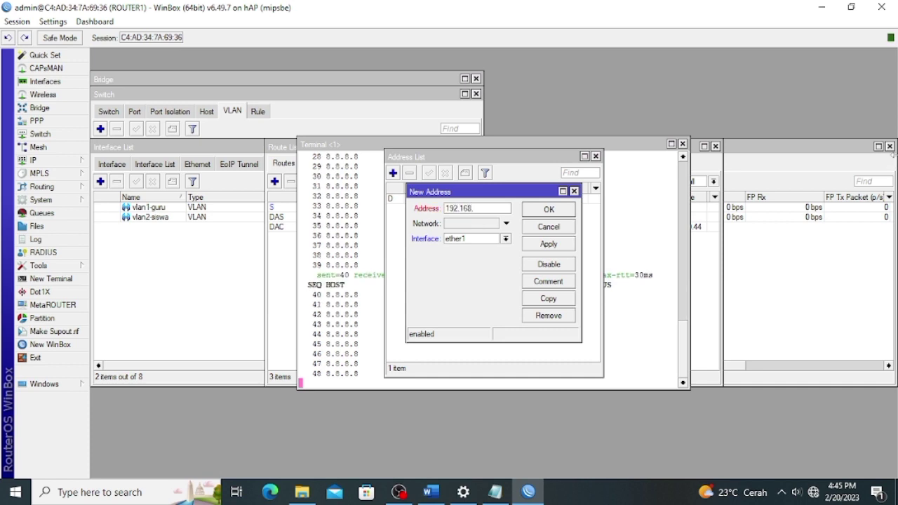
{"action": "type", "text": "40.2/24"}
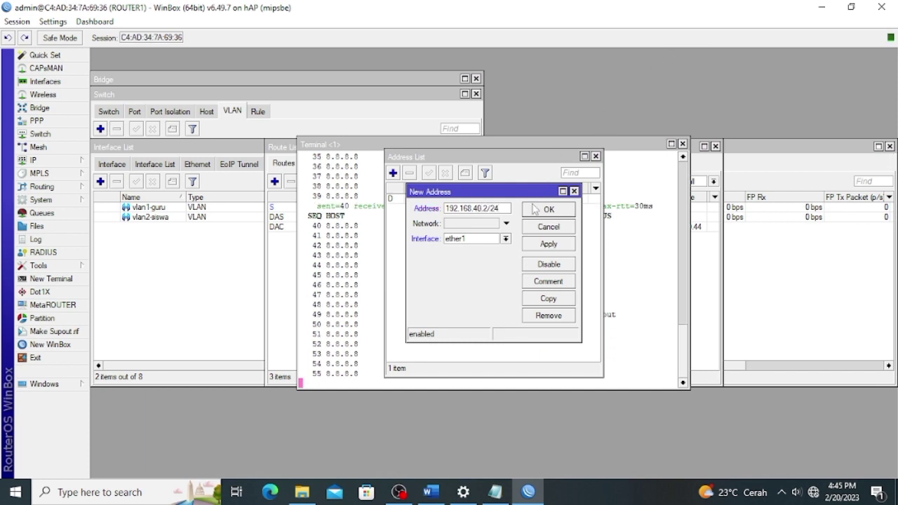
{"action": "left_click", "coordinate": [505, 238]}
{"action": "left_click", "coordinate": [476, 292]}
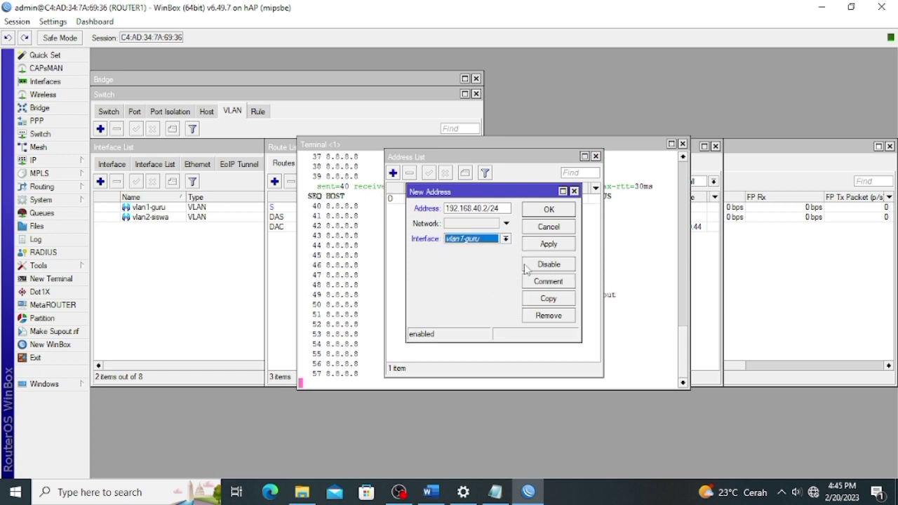
{"action": "left_click", "coordinate": [549, 244]}
Add address 192.168.60.2/24 on vlan2-siswa.
{"action": "left_click", "coordinate": [467, 208]}
{"action": "key", "text": "BackSpace"}
{"action": "type", "text": "6"}
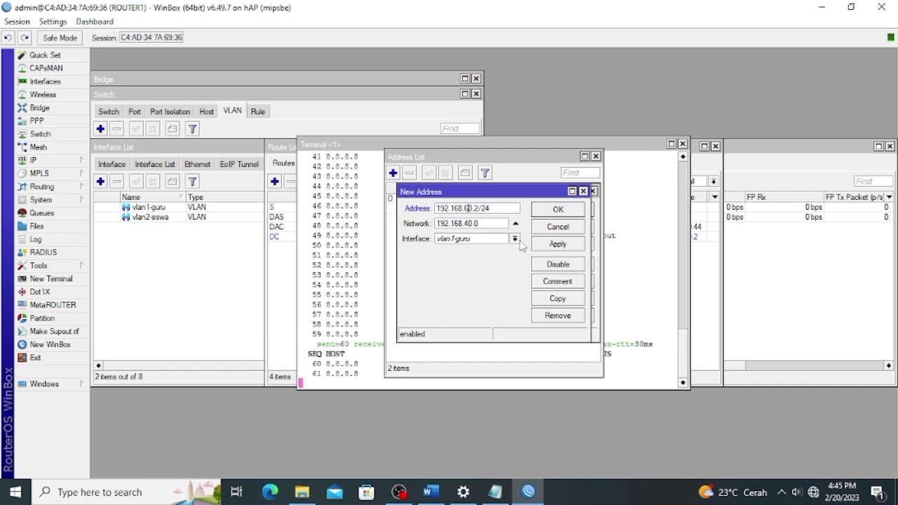
{"action": "left_click", "coordinate": [498, 239]}
{"action": "left_click", "coordinate": [470, 301]}
{"action": "left_click", "coordinate": [554, 245]}
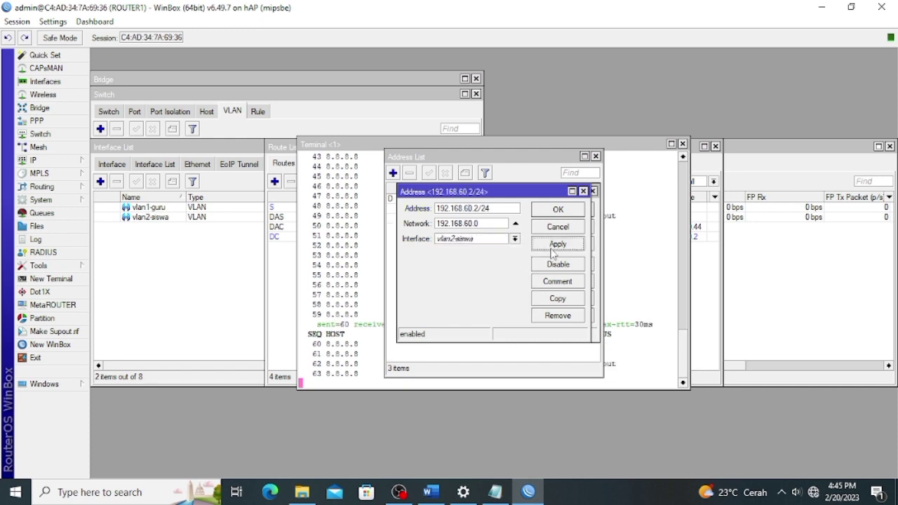
{"action": "left_click", "coordinate": [574, 211]}
{"action": "left_click", "coordinate": [567, 243]}
{"action": "left_click", "coordinate": [566, 211]}
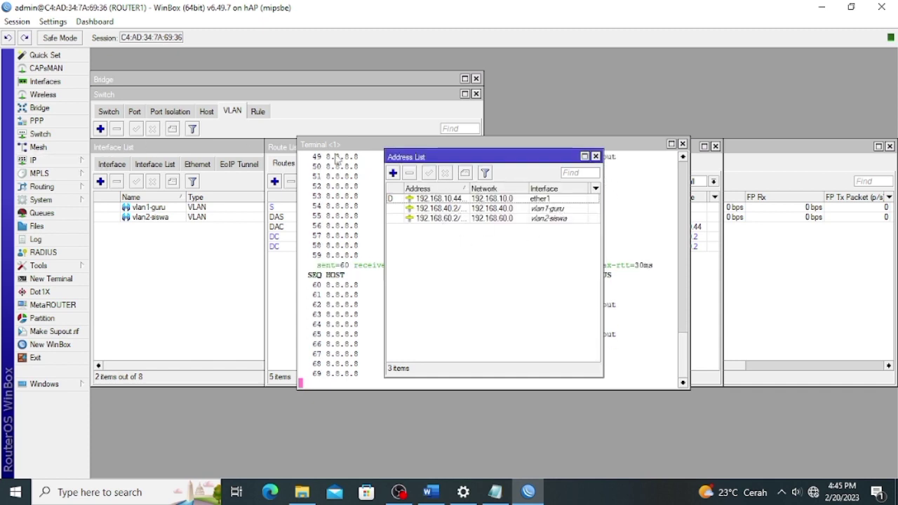
Add address 192.168.70.1/24 on ether4.
{"action": "left_click", "coordinate": [393, 173]}
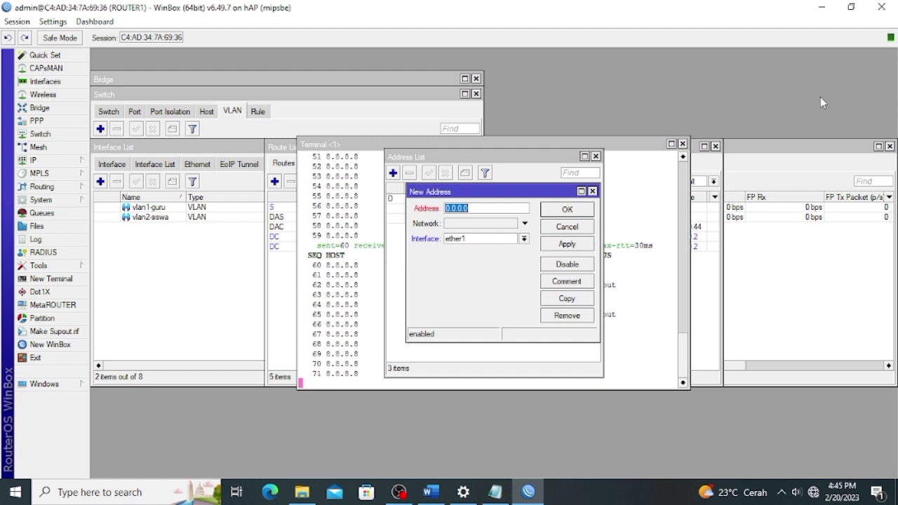
{"action": "type", "text": "192.168"}
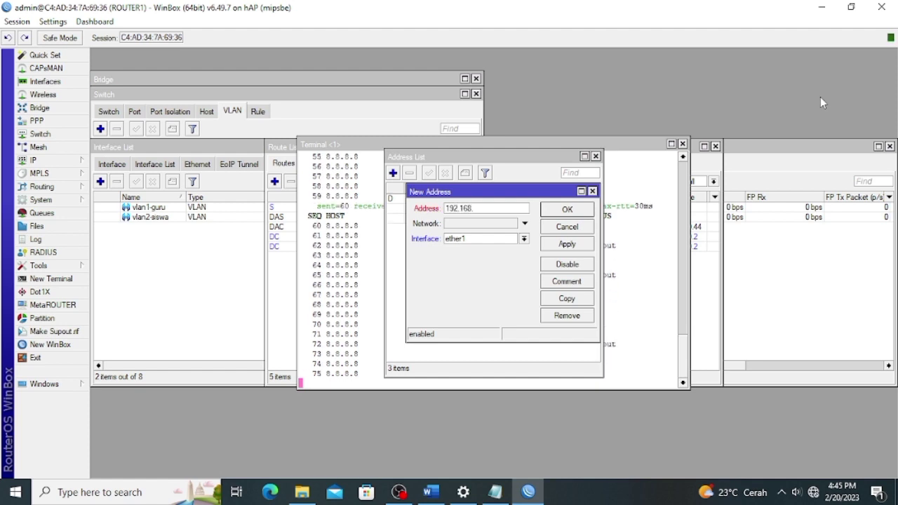
{"action": "type", "text": ".70.1/24"}
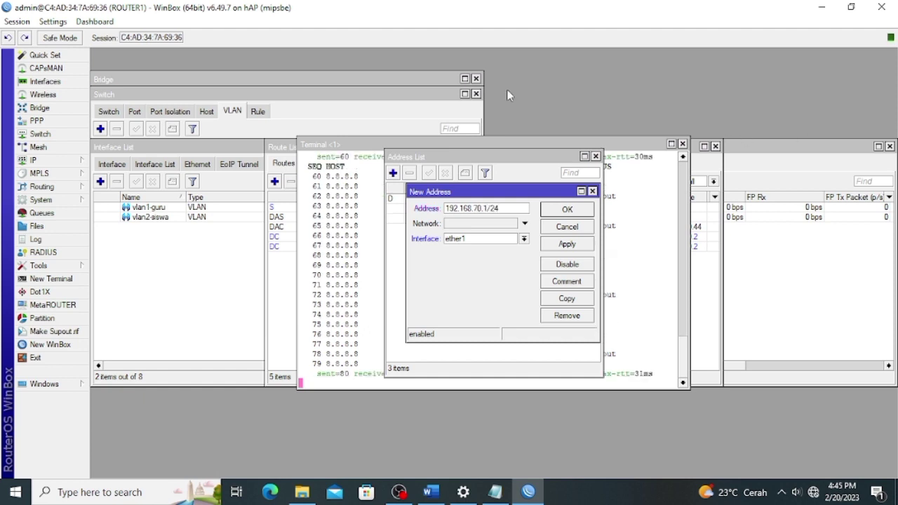
{"action": "left_click", "coordinate": [525, 238]}
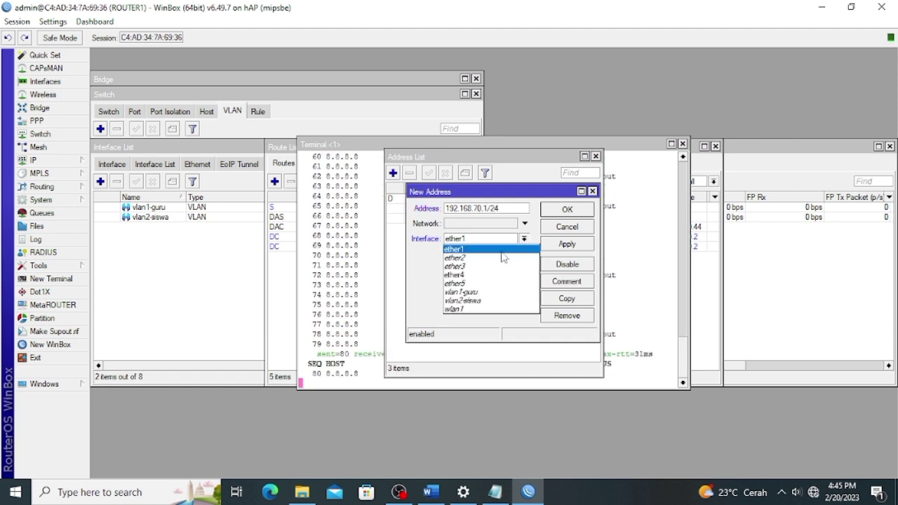
{"action": "left_click", "coordinate": [489, 274]}
{"action": "left_click", "coordinate": [577, 243]}
{"action": "left_click", "coordinate": [577, 211]}
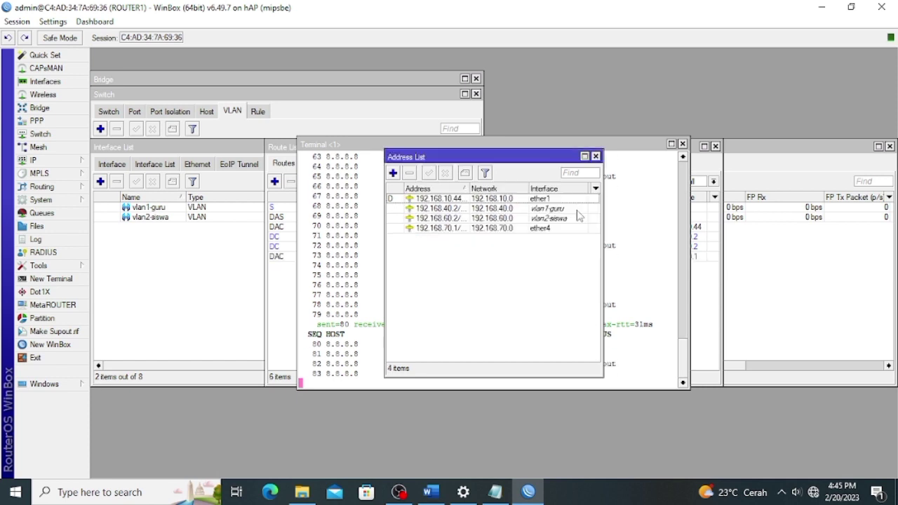
{"action": "left_click", "coordinate": [42, 160]}
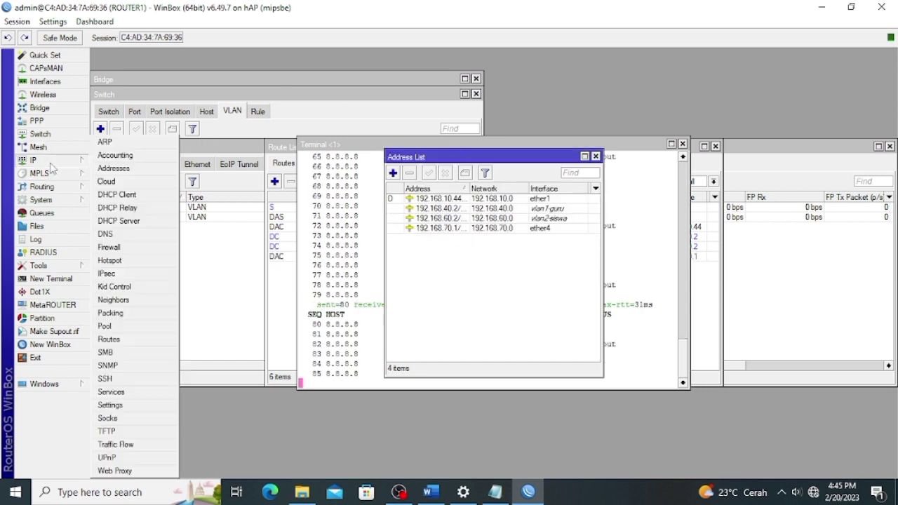
{"action": "left_click", "coordinate": [127, 220]}
Run DHCP Setup on vlan1-guru, changing the address pool to start at .10.
{"action": "left_click", "coordinate": [394, 181]}
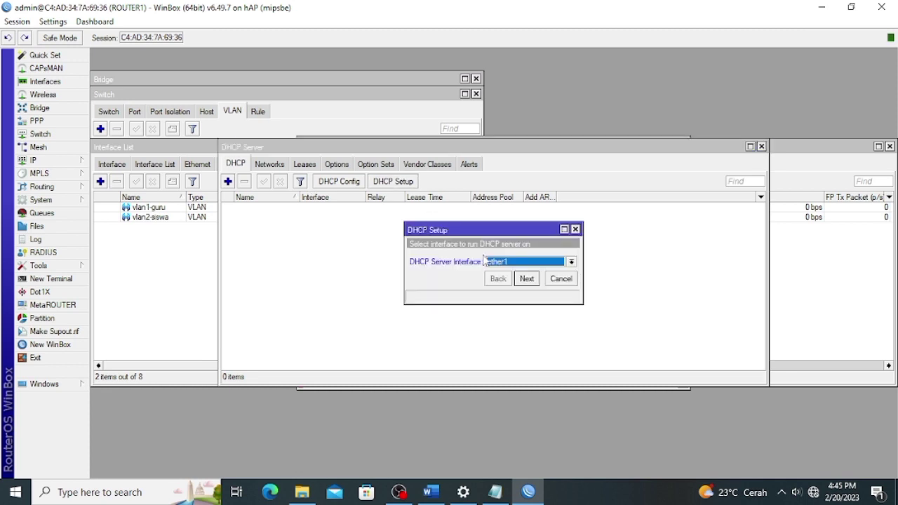
{"action": "left_click", "coordinate": [491, 261]}
{"action": "left_click", "coordinate": [513, 317]}
{"action": "left_click", "coordinate": [526, 293]}
{"action": "left_click", "coordinate": [526, 294]}
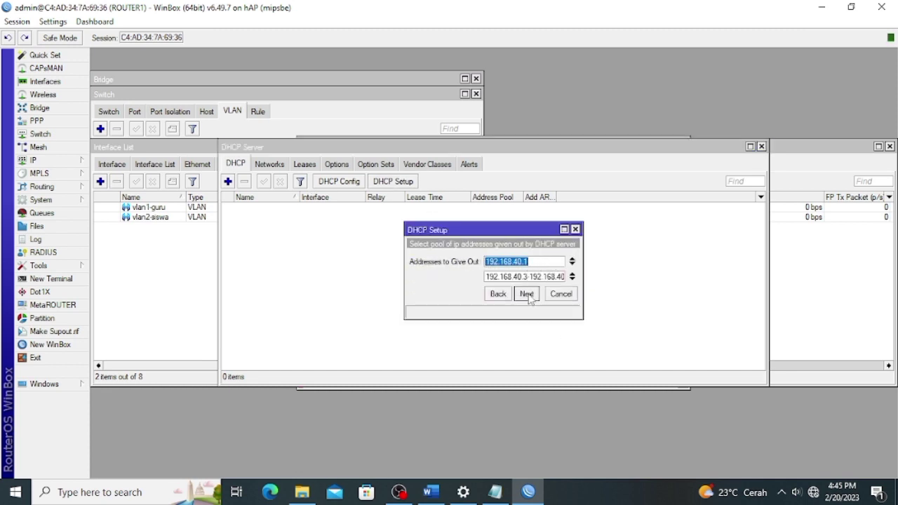
{"action": "left_click", "coordinate": [527, 295]}
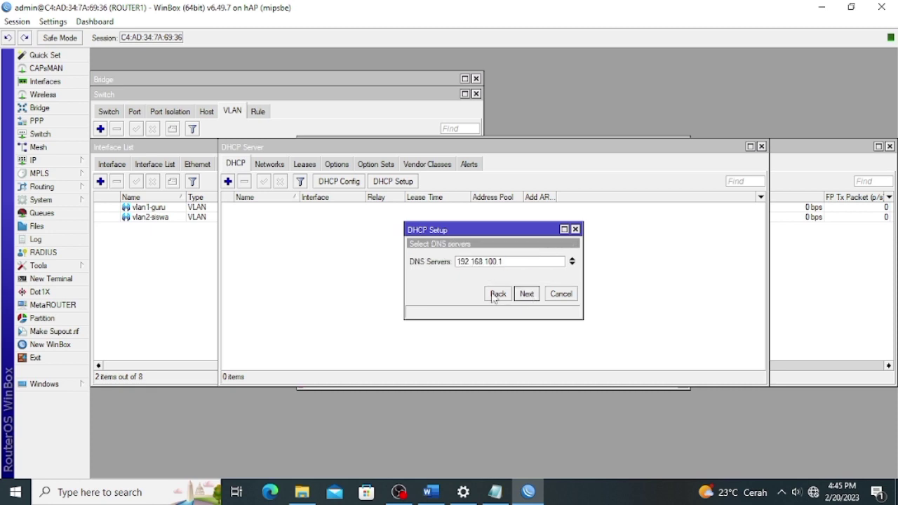
{"action": "left_click", "coordinate": [497, 294]}
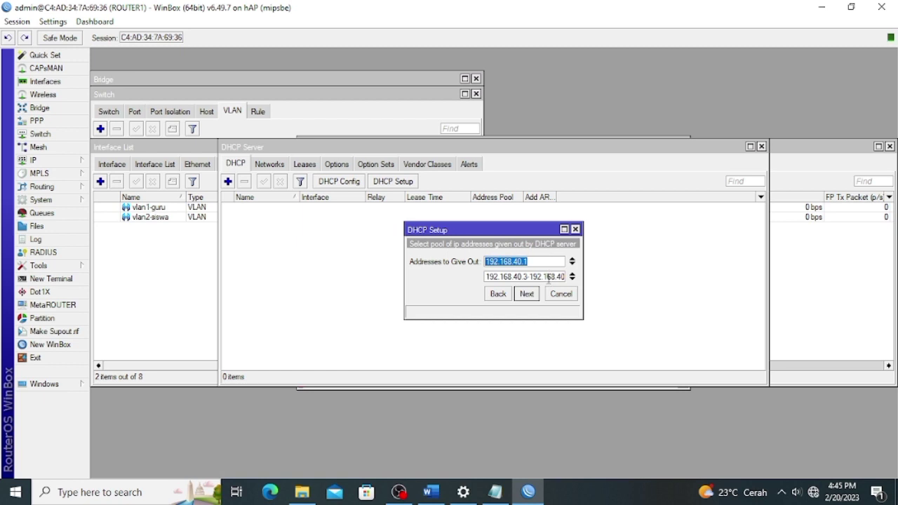
{"action": "left_click_drag", "start_coordinate": [563, 277], "coordinate": [564, 276]}
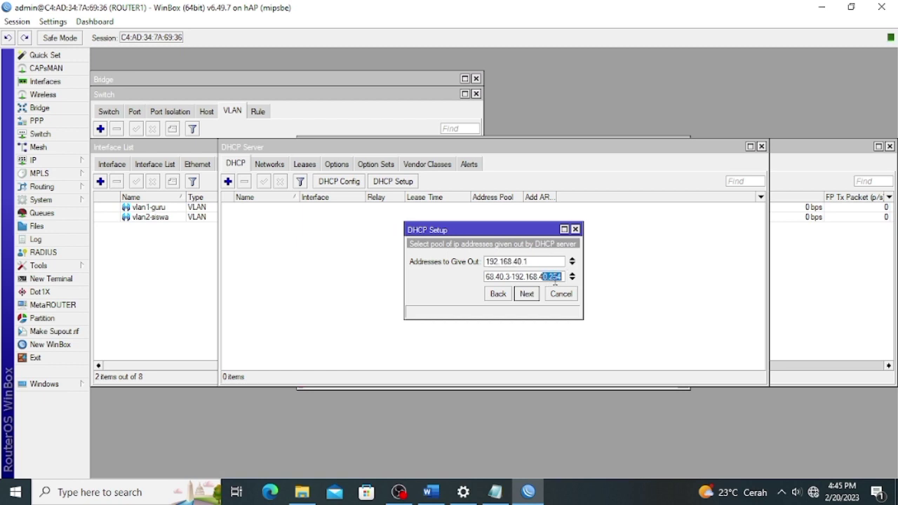
{"action": "left_click", "coordinate": [563, 277]}
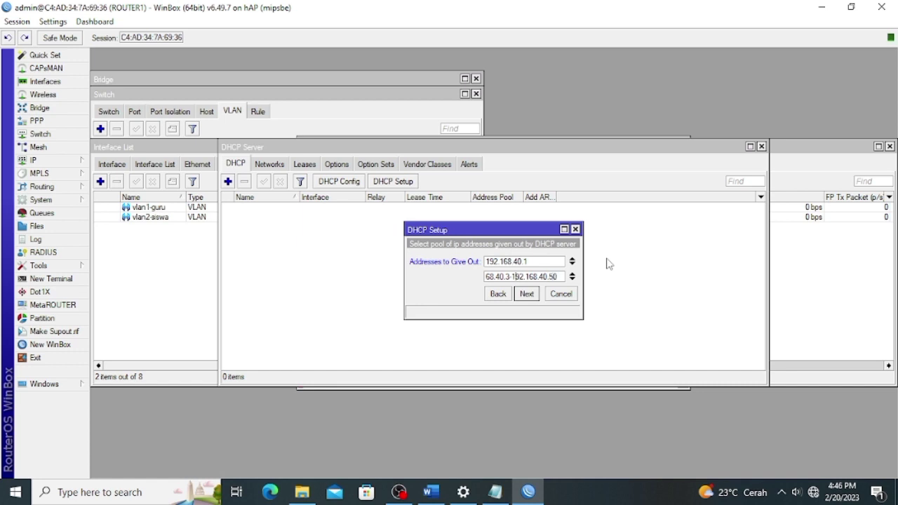
{"action": "key", "text": "BackSpace"}
{"action": "type", "text": "10"}
{"action": "left_click", "coordinate": [526, 293]}
{"action": "left_click", "coordinate": [526, 293]}
{"action": "left_click", "coordinate": [526, 294]}
{"action": "left_click", "coordinate": [498, 259]}
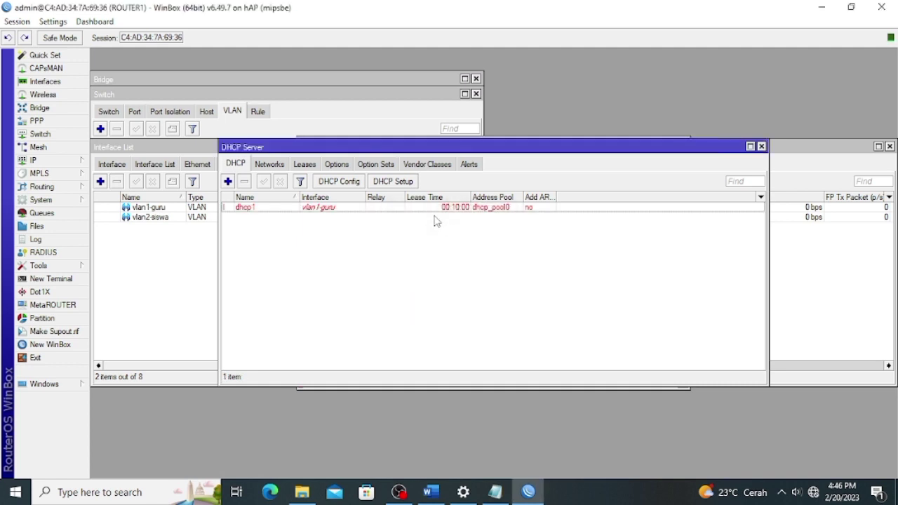
Run DHCP Setup on vlan2-siswa, fixing the address pool to start at .10.
{"action": "left_click", "coordinate": [408, 182]}
{"action": "left_click", "coordinate": [491, 262]}
{"action": "left_click", "coordinate": [505, 324]}
{"action": "left_click", "coordinate": [526, 293]}
{"action": "left_click", "coordinate": [526, 293]}
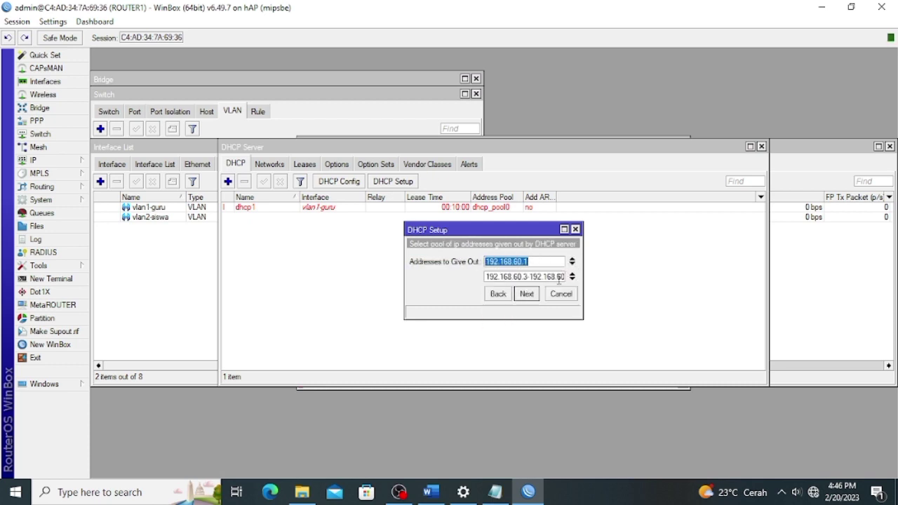
{"action": "left_click", "coordinate": [559, 277]}
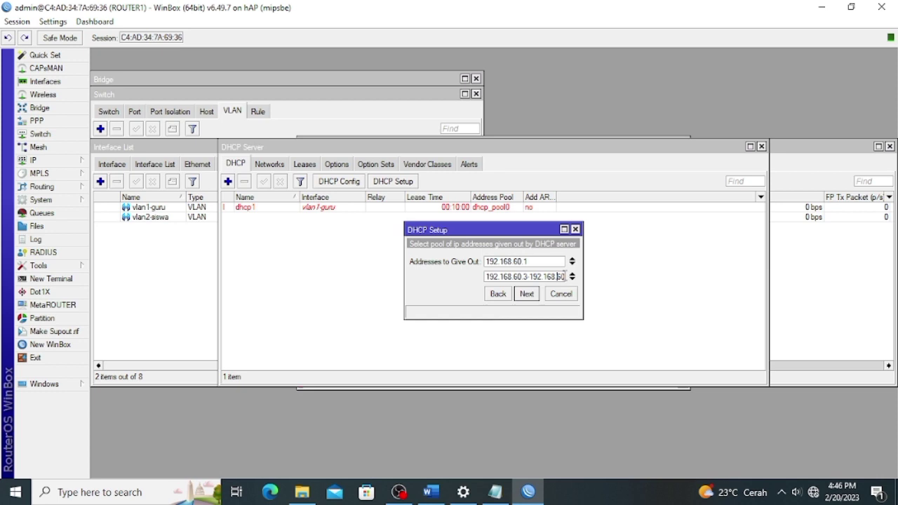
{"action": "type", "text": ".254"}
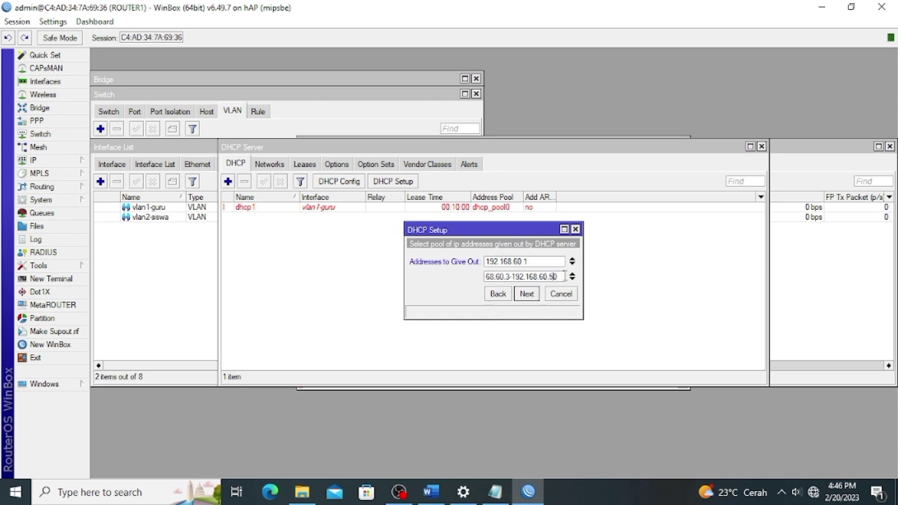
{"action": "key", "text": "BackSpace"}
{"action": "type", "text": "10"}
{"action": "left_click", "coordinate": [530, 296]}
{"action": "left_click", "coordinate": [530, 296]}
{"action": "left_click", "coordinate": [527, 294]}
{"action": "left_click", "coordinate": [495, 259]}
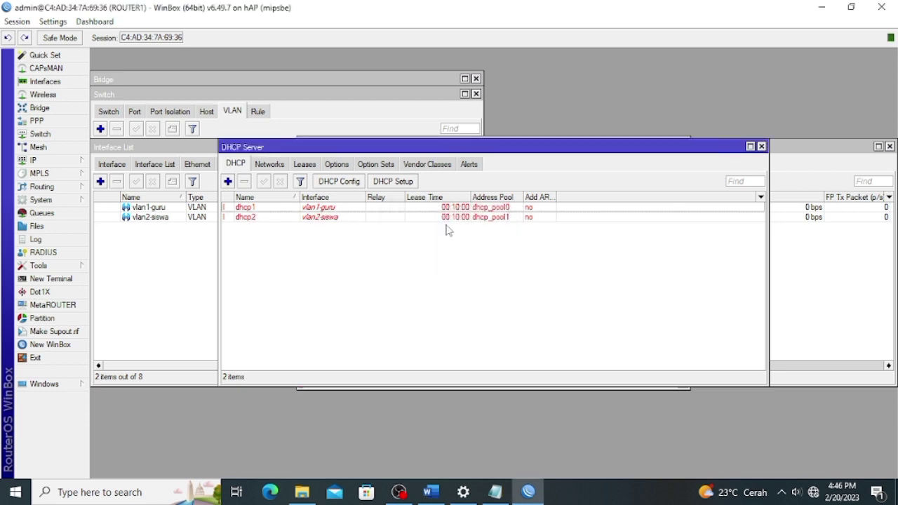
Run DHCP Setup on ether4, accepting the proposed address space, gateway and pool.
{"action": "left_click", "coordinate": [414, 182]}
{"action": "left_click", "coordinate": [505, 262]}
{"action": "left_click", "coordinate": [523, 297]}
{"action": "left_click", "coordinate": [527, 294]}
{"action": "left_click", "coordinate": [528, 294]}
{"action": "left_click", "coordinate": [527, 293]}
{"action": "left_click", "coordinate": [528, 294]}
{"action": "left_click", "coordinate": [528, 294]}
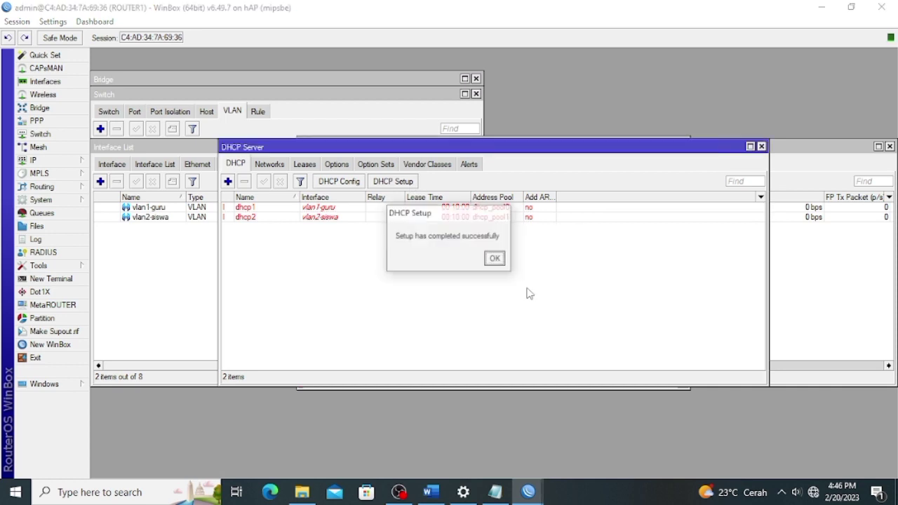
{"action": "left_click", "coordinate": [498, 260]}
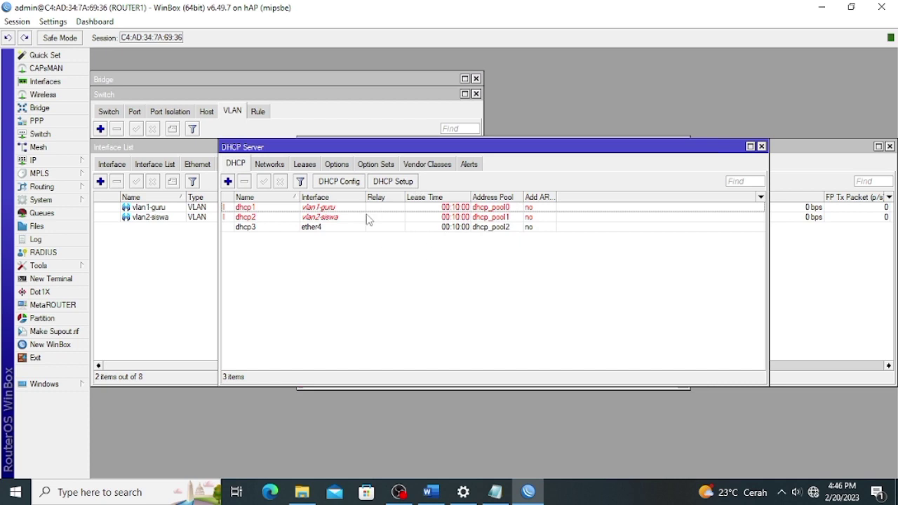
{"action": "left_click", "coordinate": [63, 162]}
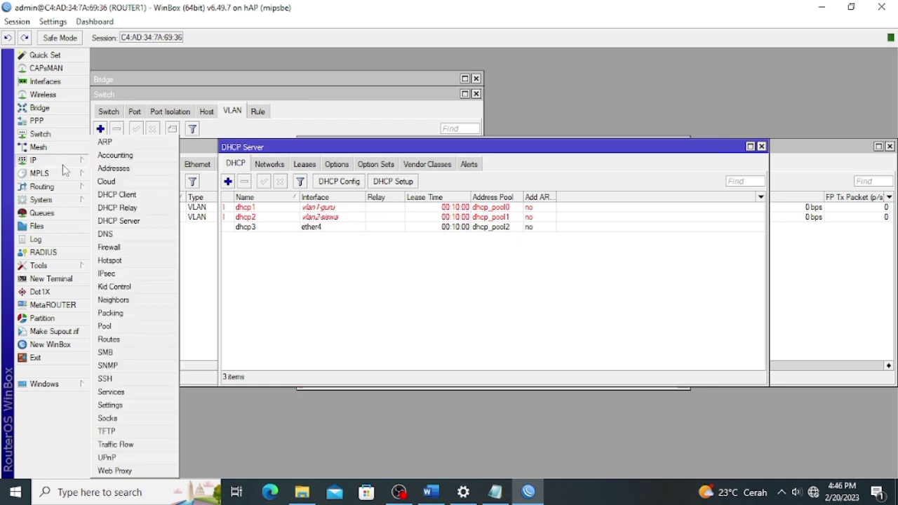
Add a srcnat masquerade NAT rule for 192.168.40.0/24 out ether1.
{"action": "left_click", "coordinate": [112, 247]}
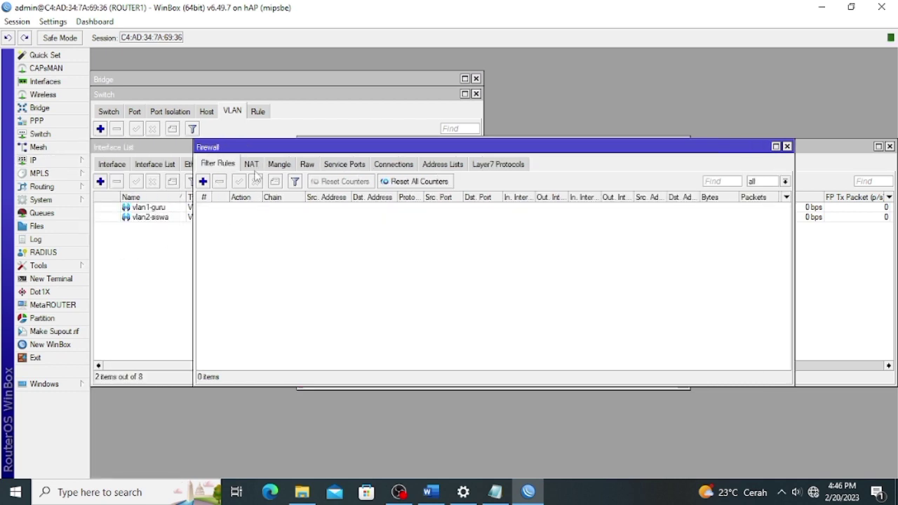
{"action": "left_click", "coordinate": [253, 166]}
{"action": "left_click", "coordinate": [203, 180]}
{"action": "left_click", "coordinate": [454, 162]}
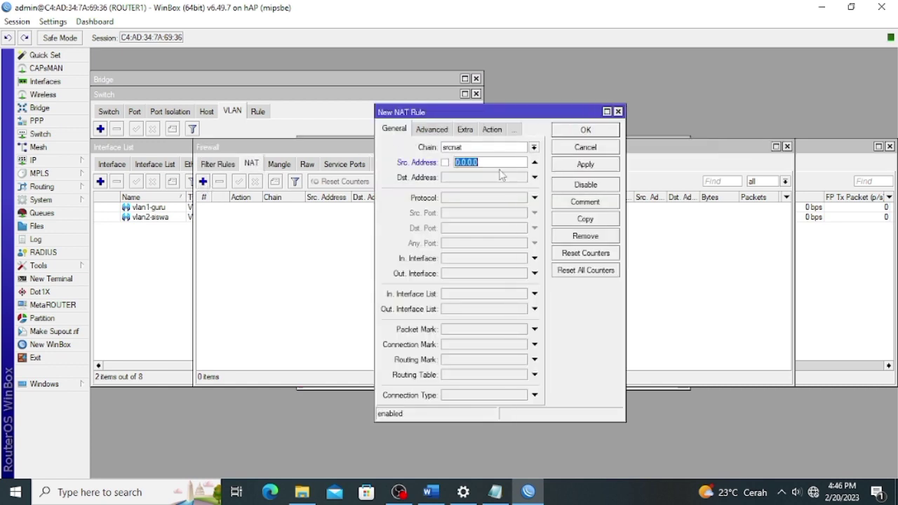
{"action": "type", "text": "192.168.40.0/24"}
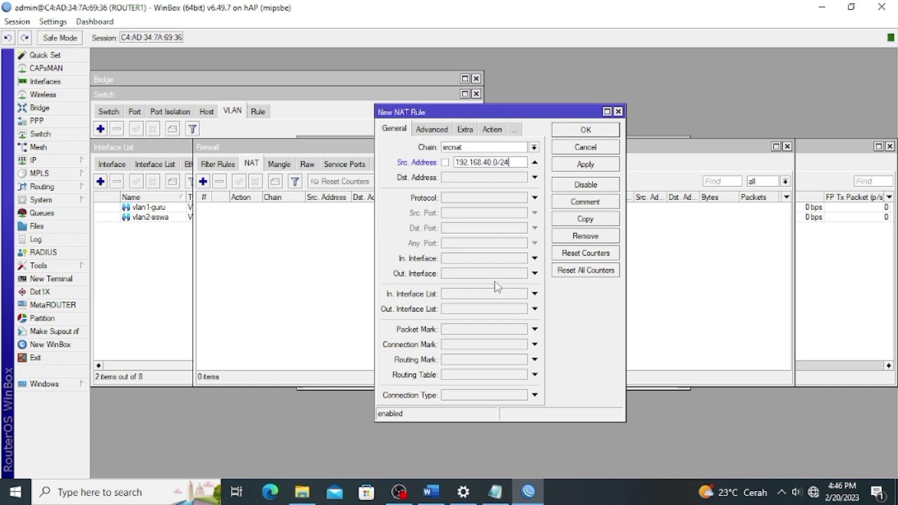
{"action": "left_click", "coordinate": [535, 273]}
{"action": "left_click", "coordinate": [491, 284]}
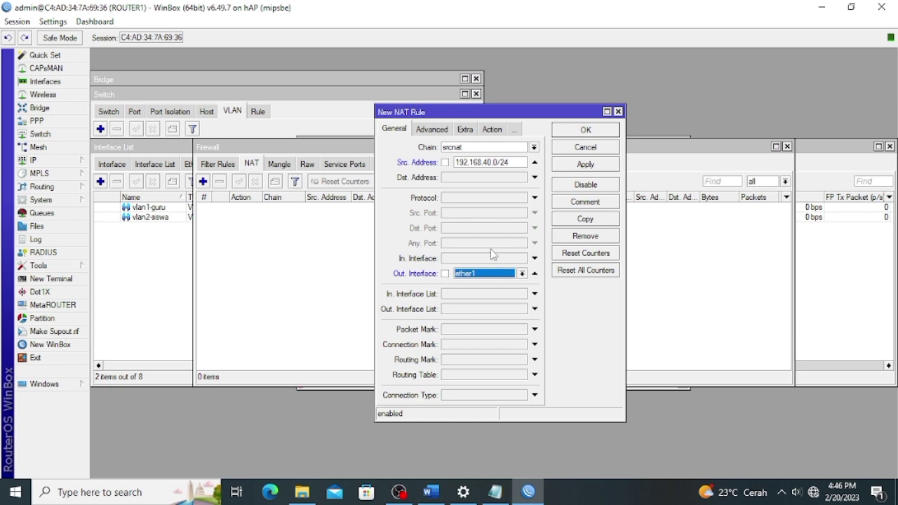
{"action": "left_click", "coordinate": [495, 130]}
{"action": "left_click", "coordinate": [534, 147]}
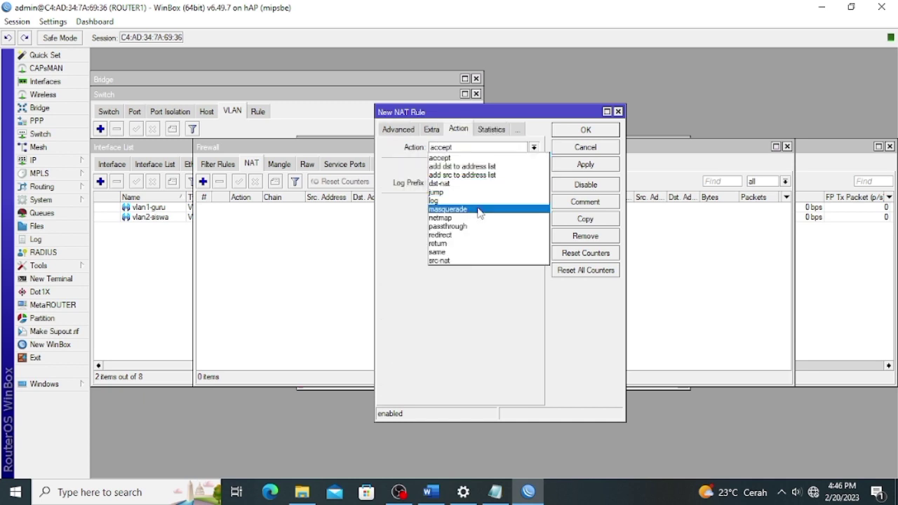
{"action": "left_click", "coordinate": [519, 206]}
{"action": "left_click", "coordinate": [585, 164]}
Copy the rule for 192.168.60.0/24 and 192.168.70.0/24, then close the rule dialogs.
{"action": "left_click", "coordinate": [585, 219]}
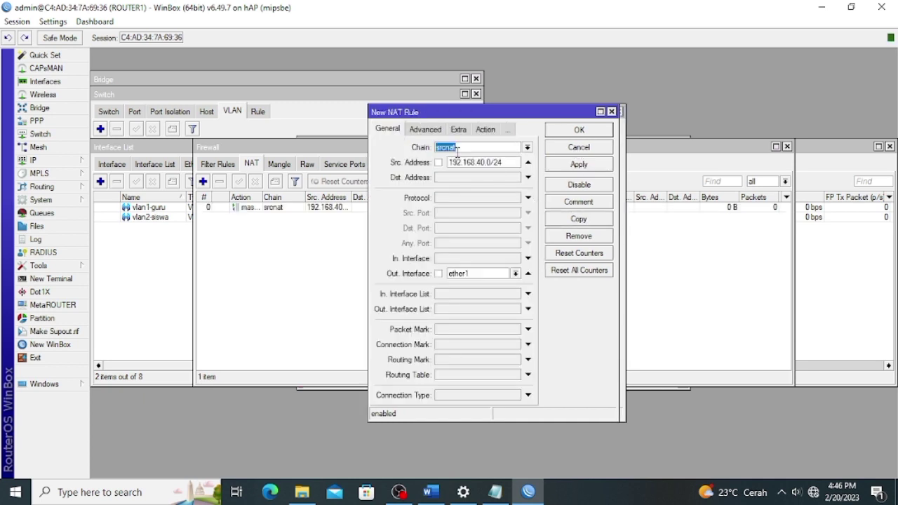
{"action": "left_click", "coordinate": [483, 162]}
{"action": "key", "text": "BackSpace"}
{"action": "type", "text": "6"}
{"action": "left_click", "coordinate": [578, 164]}
{"action": "left_click", "coordinate": [579, 219]}
{"action": "double_click", "coordinate": [498, 178]}
{"action": "type", "text": "70.0/24"}
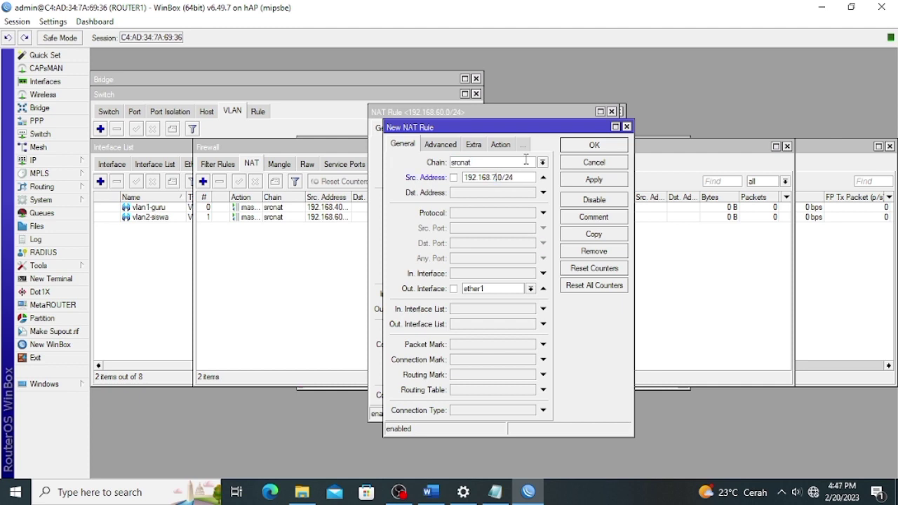
{"action": "left_click", "coordinate": [607, 179]}
{"action": "left_click", "coordinate": [606, 146]}
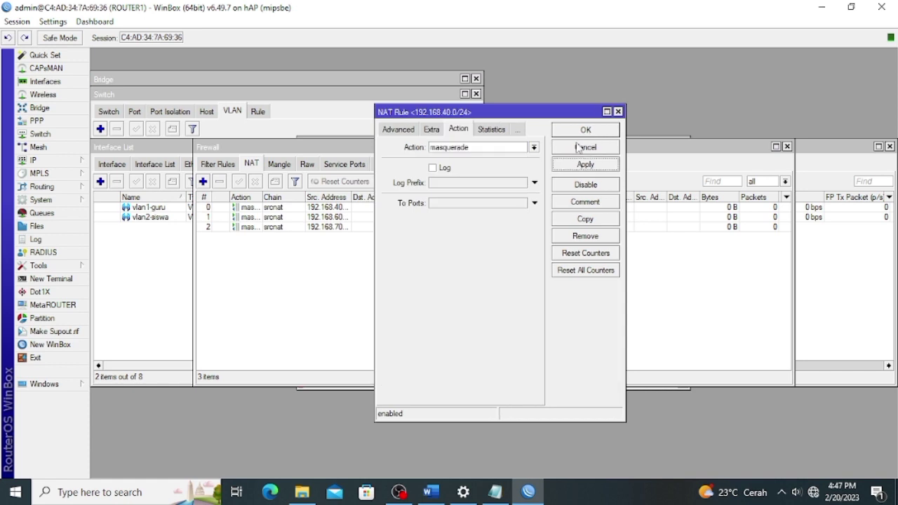
{"action": "left_click", "coordinate": [584, 135]}
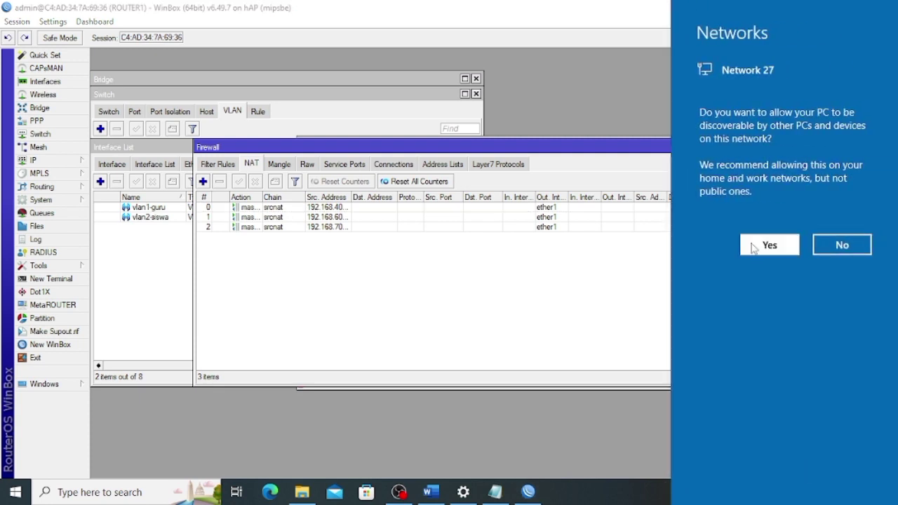
{"action": "left_click", "coordinate": [754, 246]}
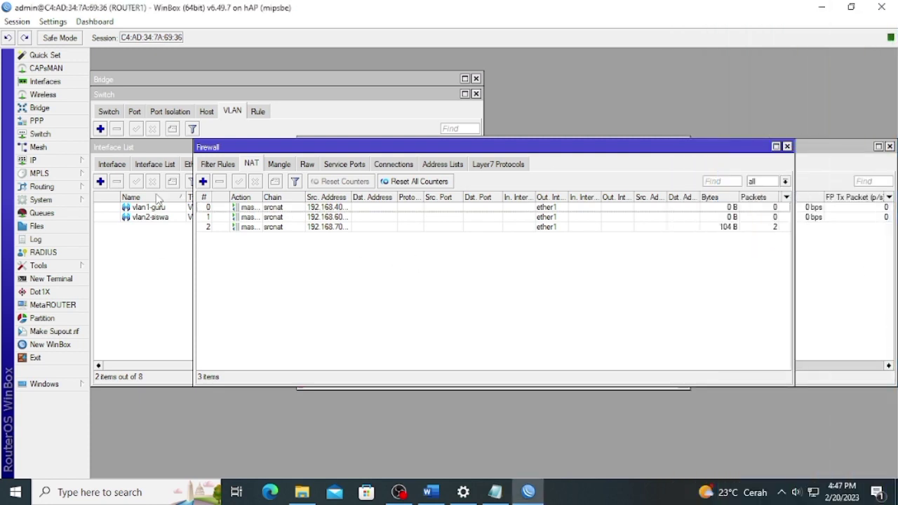
{"action": "left_click", "coordinate": [431, 492]}
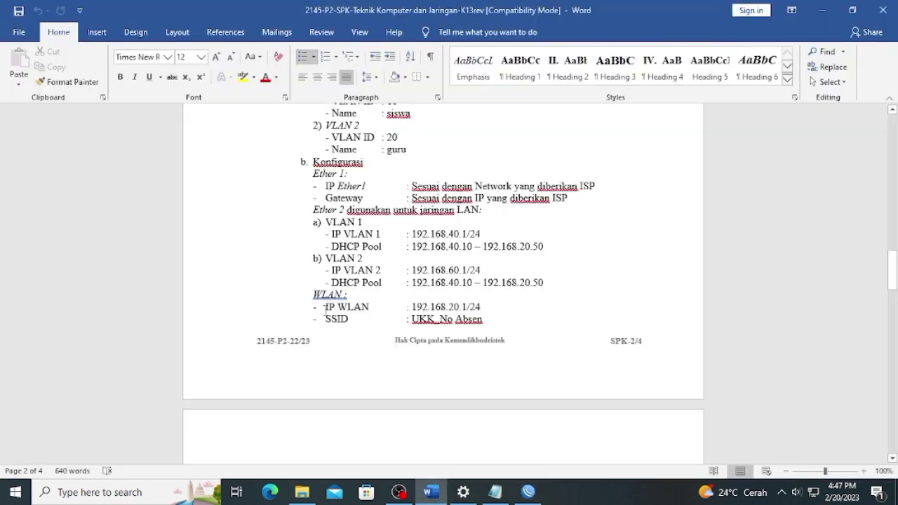
{"action": "left_click_drag", "start_coordinate": [325, 308], "coordinate": [484, 317]}
{"action": "left_click", "coordinate": [500, 317]}
{"action": "scroll", "coordinate": [501, 323], "scroll_direction": "down", "scroll_amount": 2}
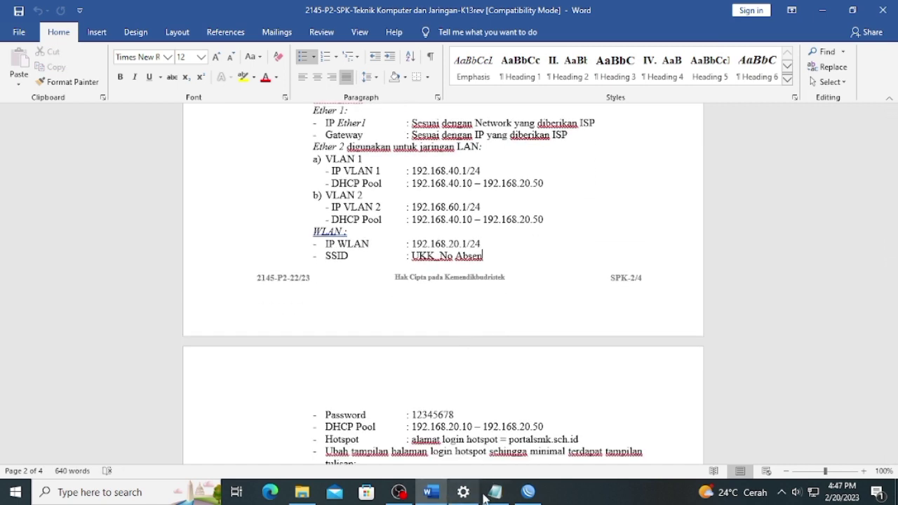
{"action": "left_click", "coordinate": [525, 493]}
{"action": "left_click", "coordinate": [66, 160]}
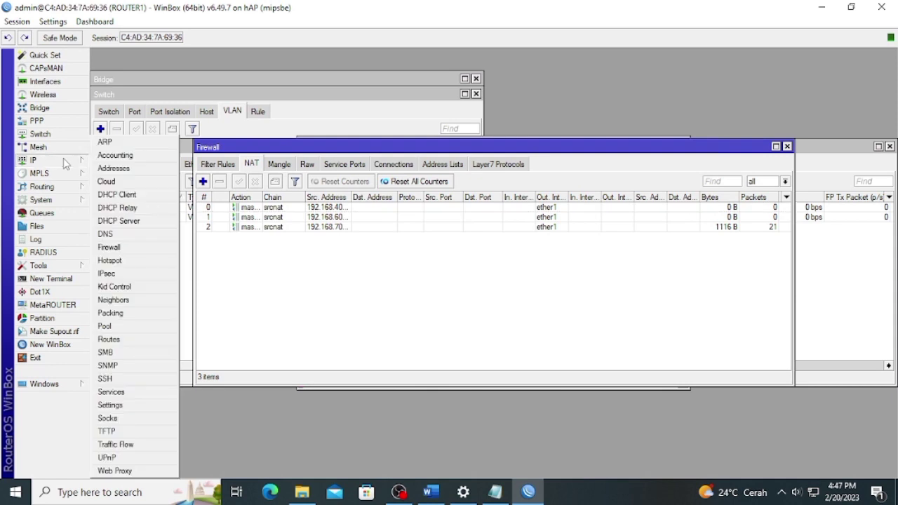
Add address 192.168.20.1/24 on wlan1, then bring up the Wireless interfaces table.
{"action": "left_click", "coordinate": [113, 168]}
{"action": "left_click", "coordinate": [393, 172]}
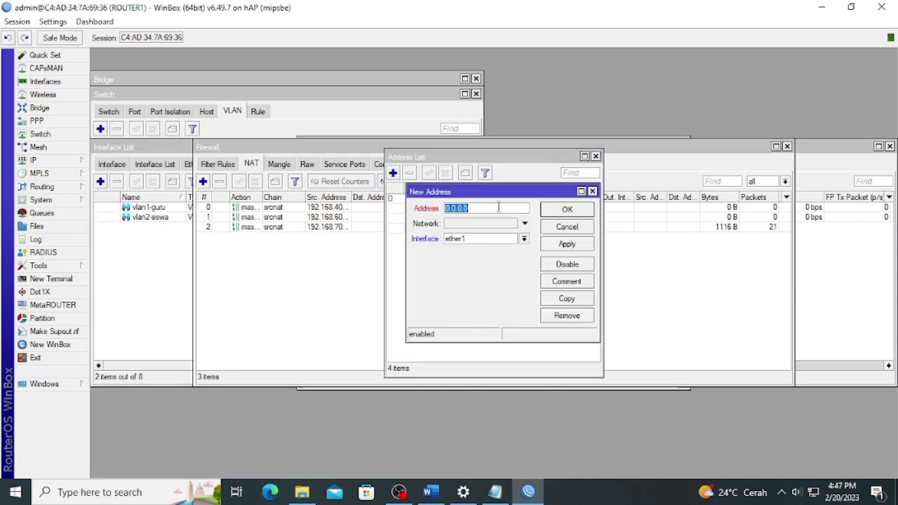
{"action": "type", "text": "192.168.20.1/24"}
{"action": "left_click", "coordinate": [457, 239]}
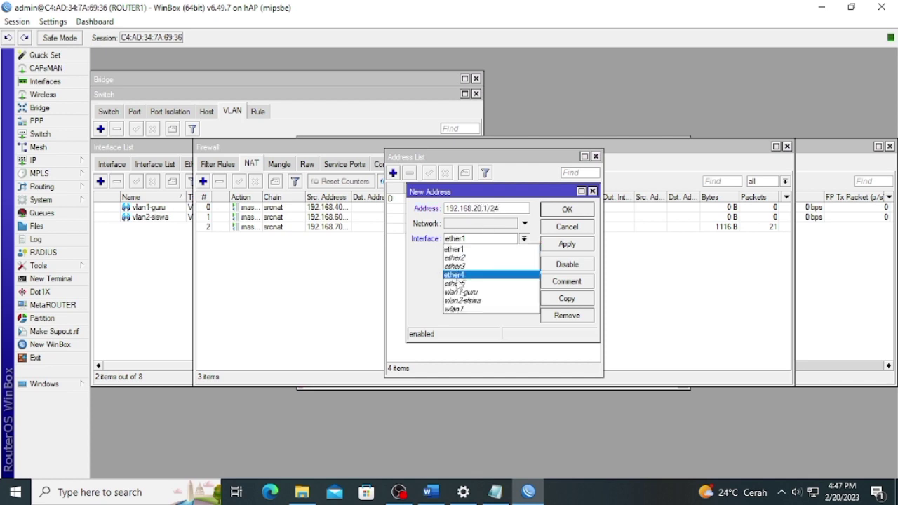
{"action": "left_click", "coordinate": [466, 309]}
{"action": "left_click", "coordinate": [575, 245]}
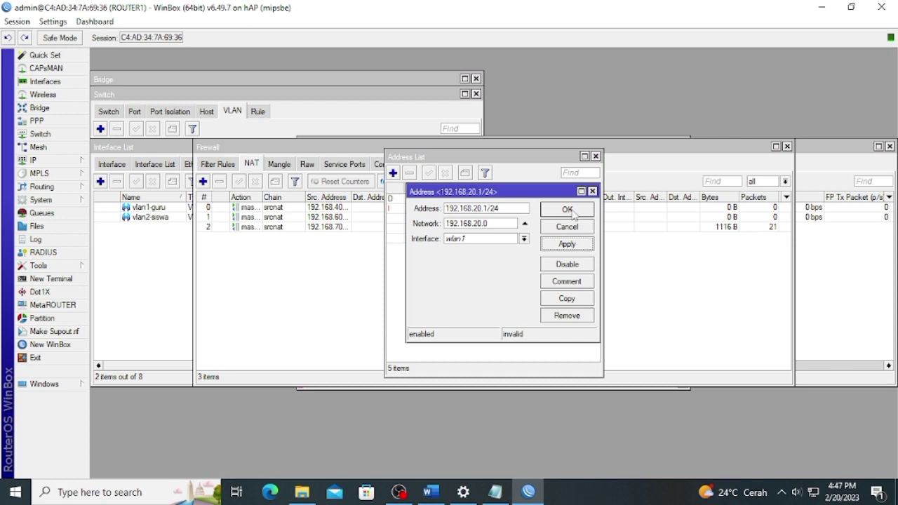
{"action": "left_click", "coordinate": [571, 213]}
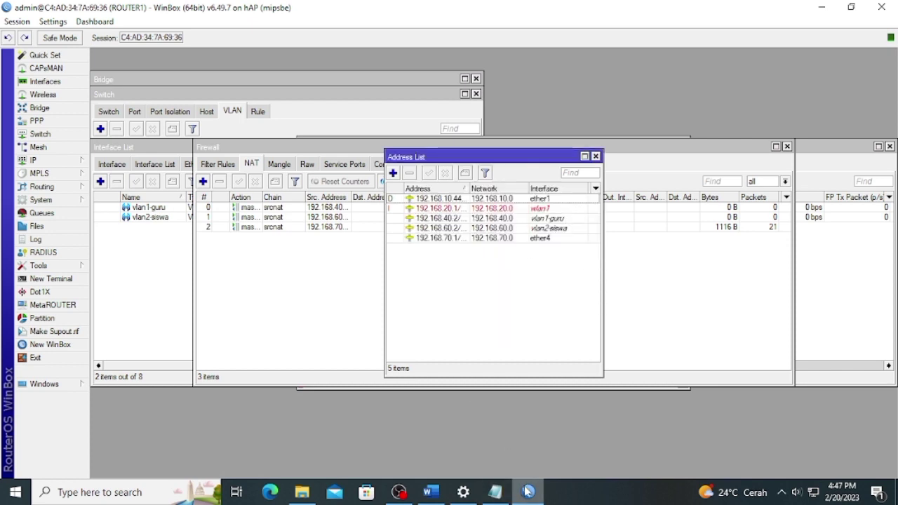
{"action": "left_click", "coordinate": [68, 98]}
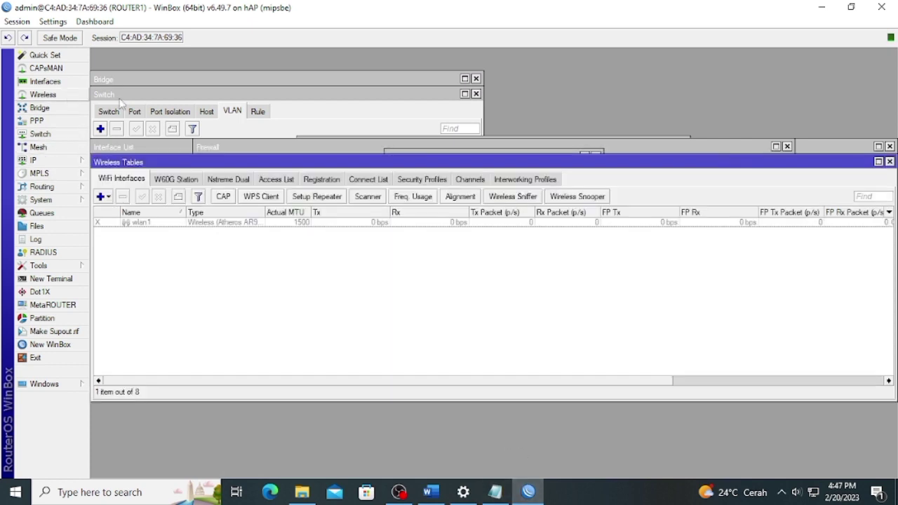
Create security profile PASWORD with dynamic keys, WPA/WPA2 PSK and tkip unicast and group ciphers.
{"action": "left_click", "coordinate": [140, 221]}
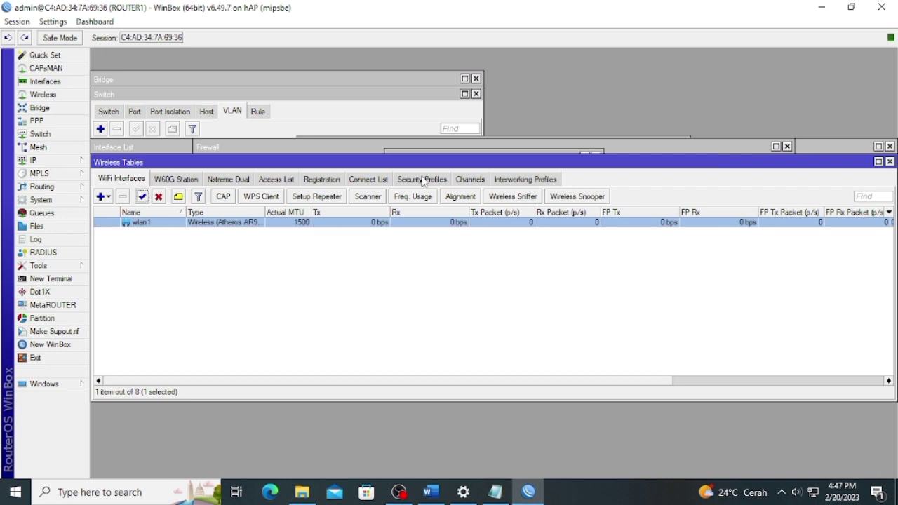
{"action": "left_click", "coordinate": [414, 181]}
{"action": "left_click", "coordinate": [101, 198]}
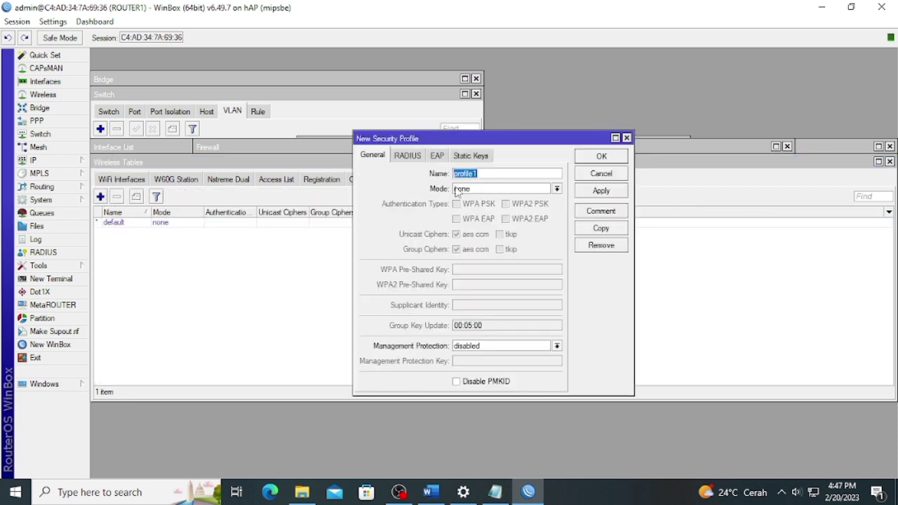
{"action": "left_click", "coordinate": [464, 189]}
{"action": "left_click", "coordinate": [475, 199]}
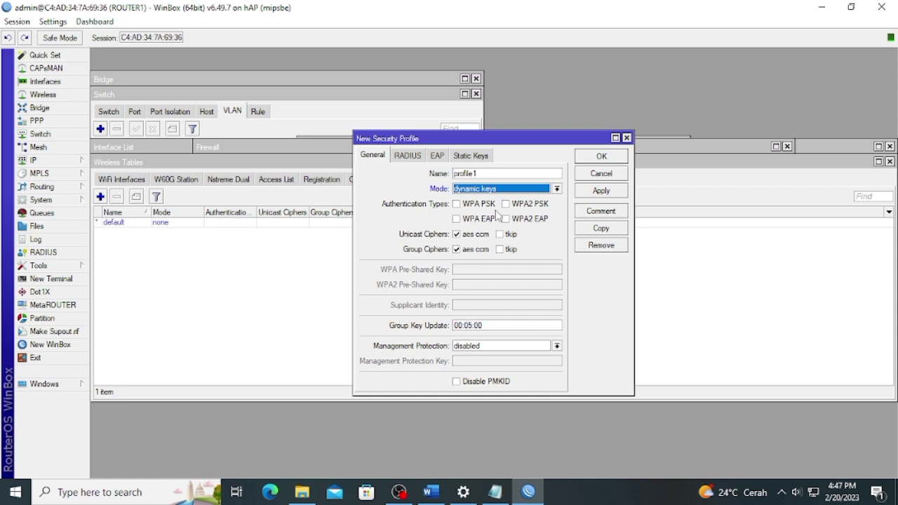
{"action": "left_click", "coordinate": [369, 156]}
{"action": "type", "text": "P"}
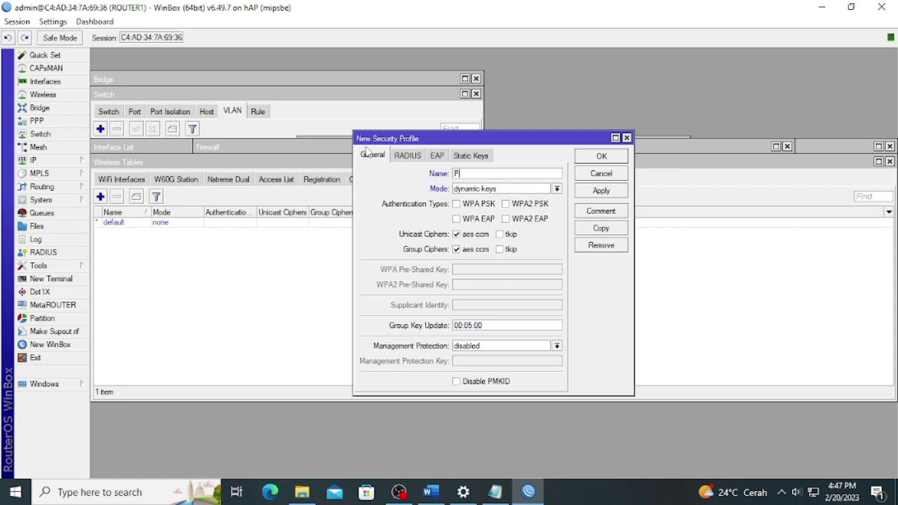
{"action": "type", "text": "ASWORD"}
{"action": "left_click", "coordinate": [511, 204]}
{"action": "left_click", "coordinate": [484, 205]}
{"action": "left_click", "coordinate": [510, 250]}
{"action": "left_click", "coordinate": [510, 235]}
Enter the WPA and WPA2 pre-shared keys, show passwords, and apply the profile.
{"action": "left_click", "coordinate": [495, 266]}
{"action": "type", "text": "********"}
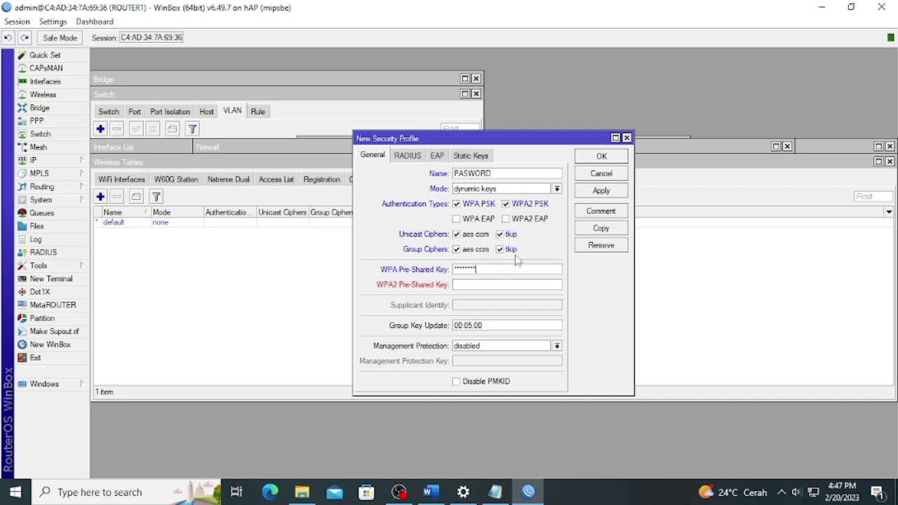
{"action": "left_click", "coordinate": [502, 281]}
{"action": "type", "text": "********"}
{"action": "left_click", "coordinate": [53, 21]}
{"action": "left_click", "coordinate": [78, 51]}
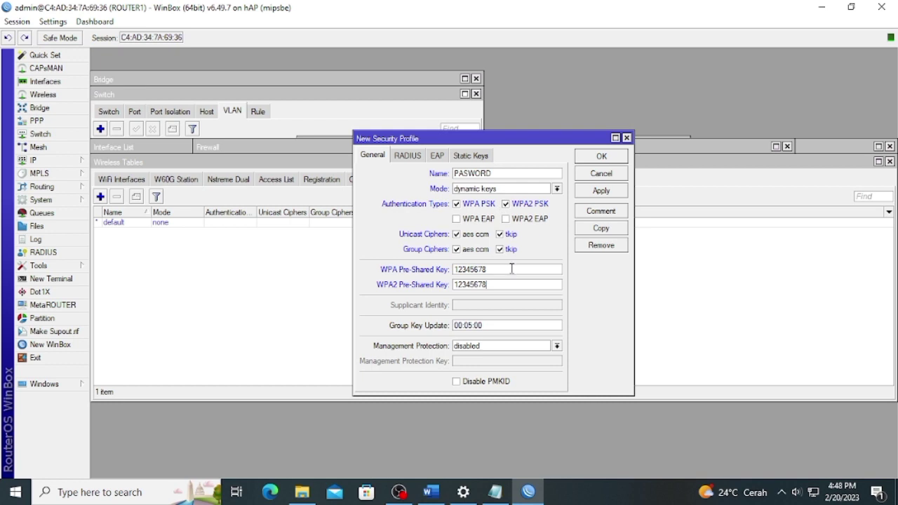
{"action": "left_click", "coordinate": [583, 191]}
{"action": "left_click", "coordinate": [592, 155]}
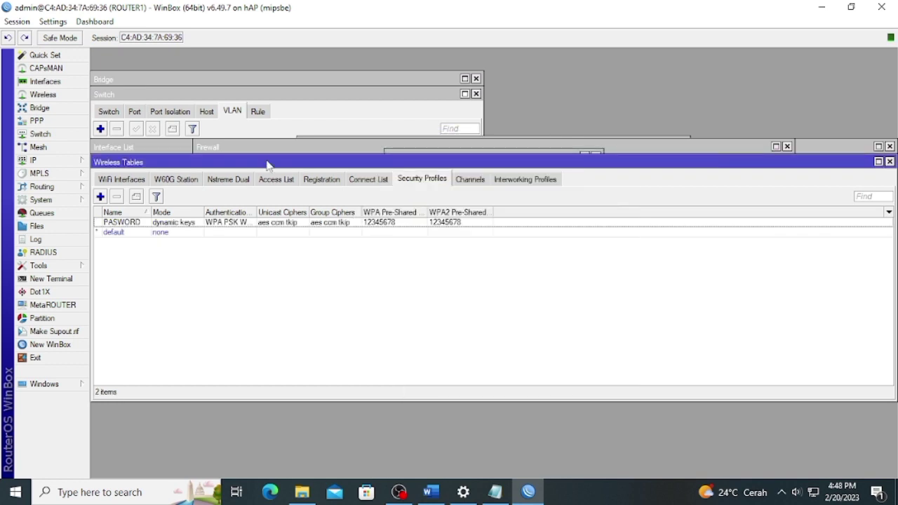
Set wlan1 to ap bridge mode, band 2GHz-B/G/N, frequency auto.
{"action": "left_click", "coordinate": [115, 177]}
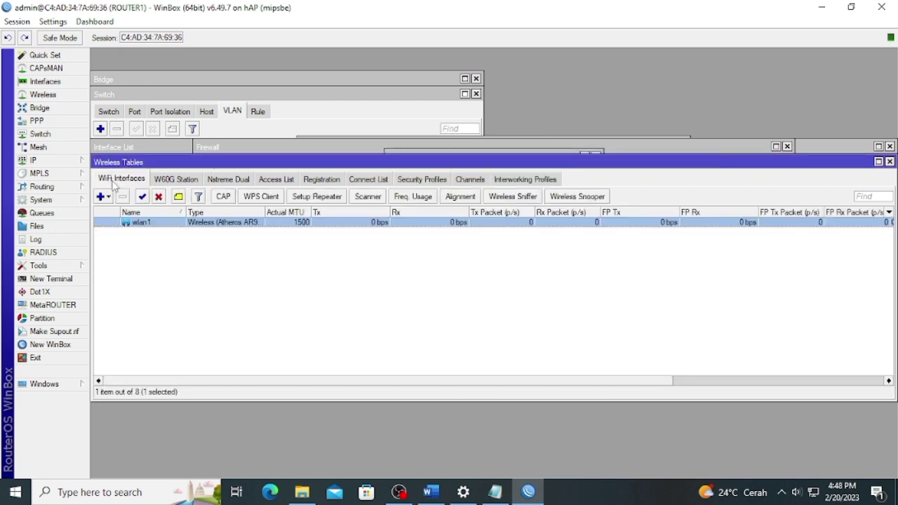
{"action": "double_click", "coordinate": [130, 221]}
{"action": "left_click", "coordinate": [376, 128]}
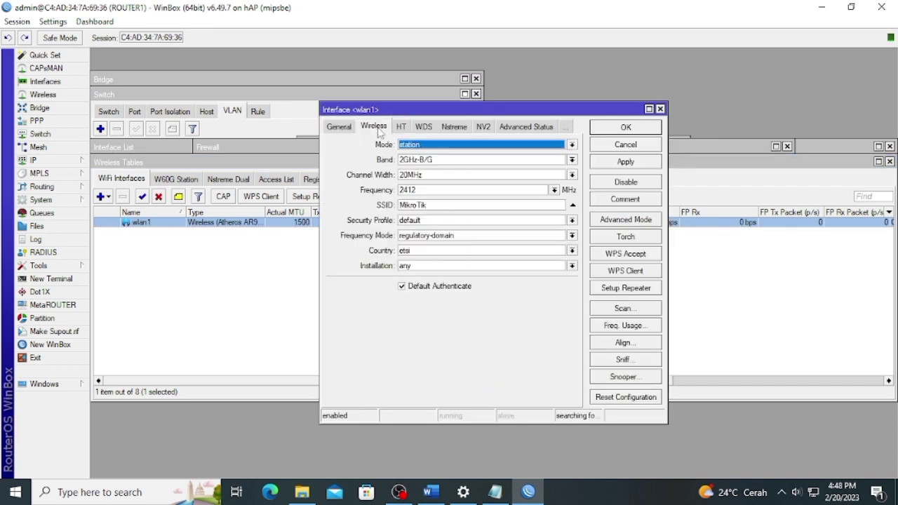
{"action": "left_click", "coordinate": [431, 146]}
{"action": "left_click", "coordinate": [433, 167]}
{"action": "left_click", "coordinate": [435, 161]}
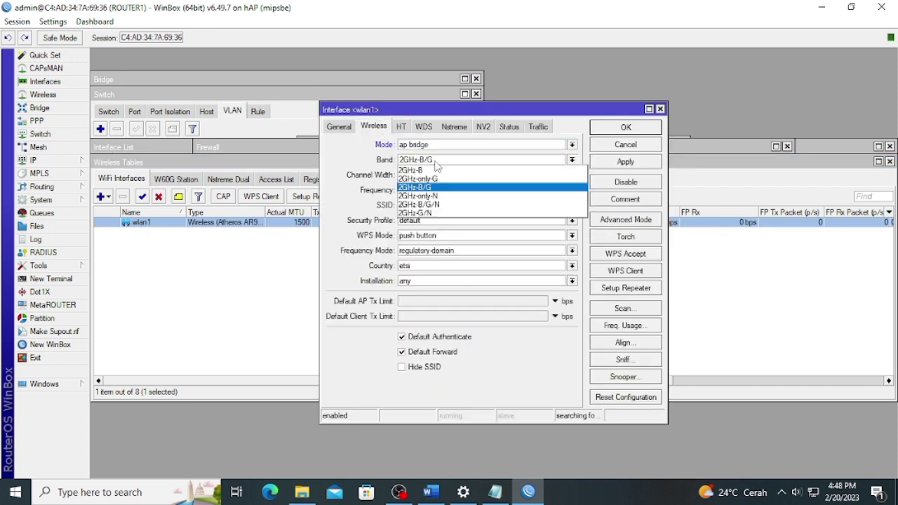
{"action": "left_click", "coordinate": [432, 204]}
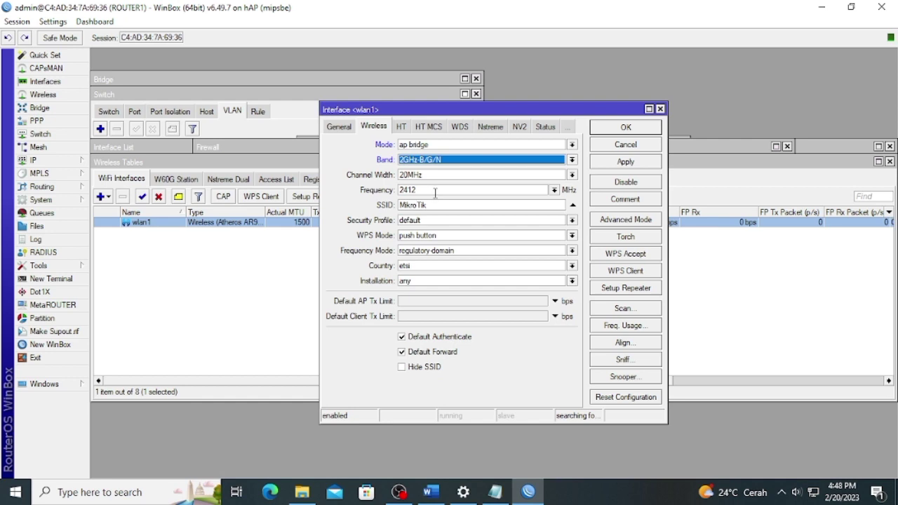
{"action": "left_click", "coordinate": [554, 190]}
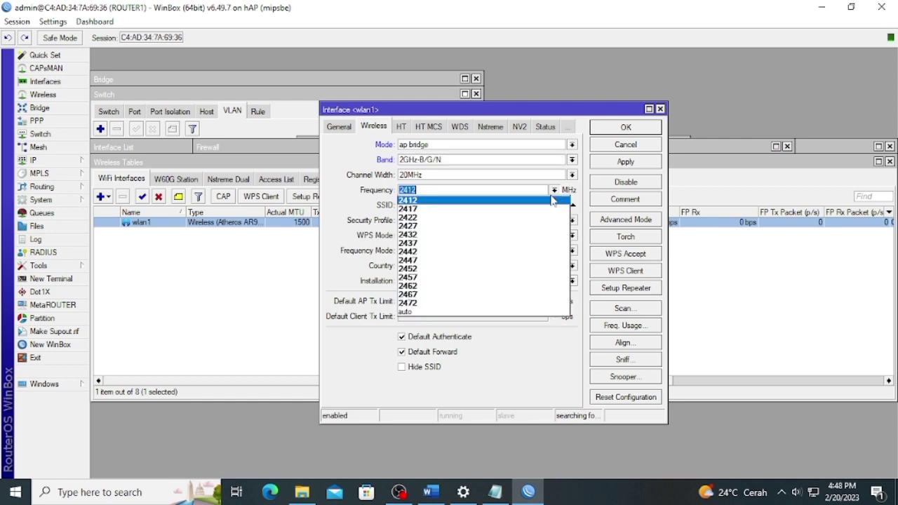
{"action": "left_click", "coordinate": [457, 313]}
Rename wlan1's SSID to UKK_RA, assign the PASWORD security profile, and save.
{"action": "left_click_drag", "start_coordinate": [465, 204], "coordinate": [344, 189]}
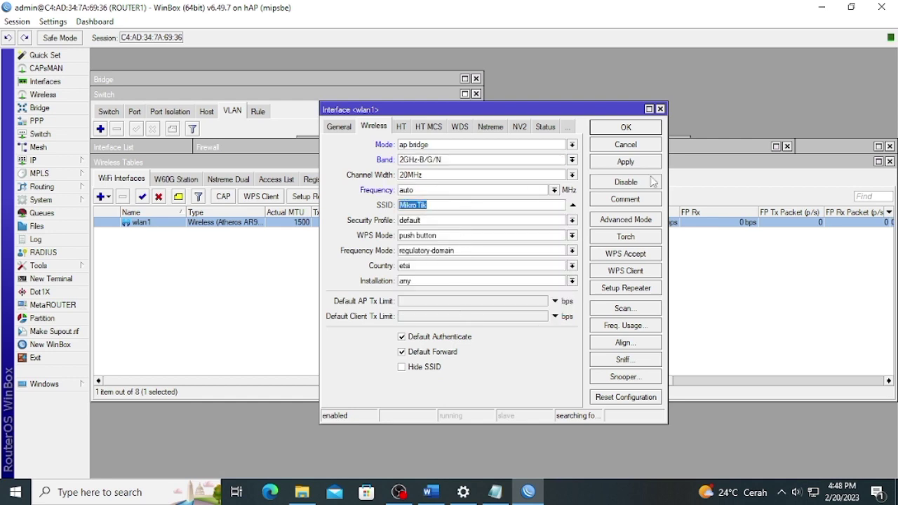
{"action": "type", "text": "UKK_RAHMA&RESTA"}
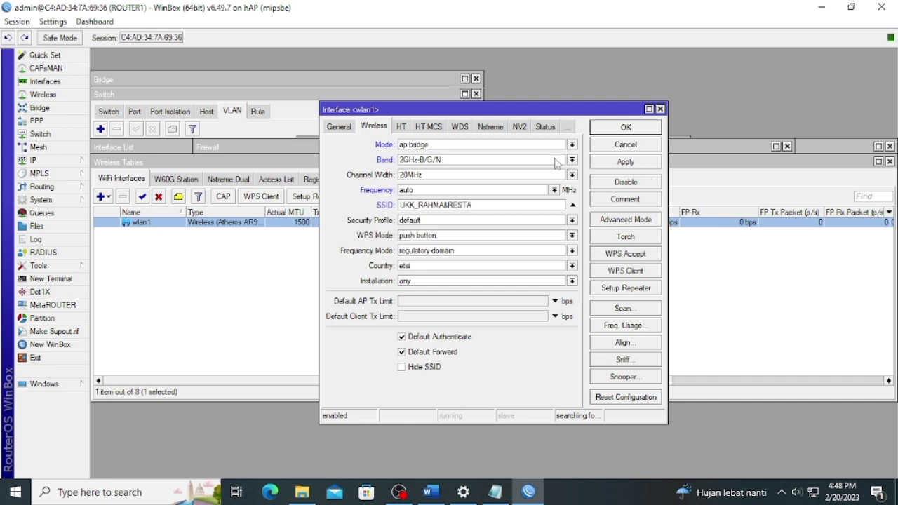
{"action": "left_click", "coordinate": [498, 222]}
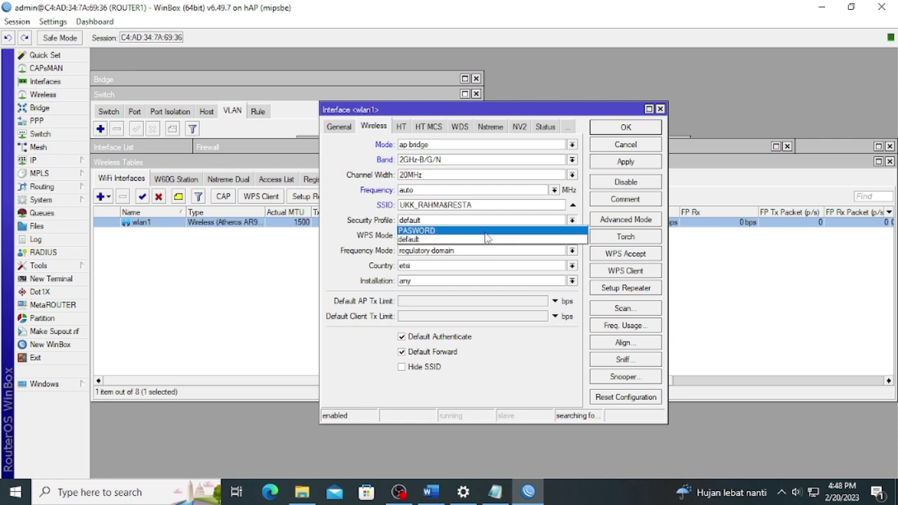
{"action": "left_click", "coordinate": [485, 232]}
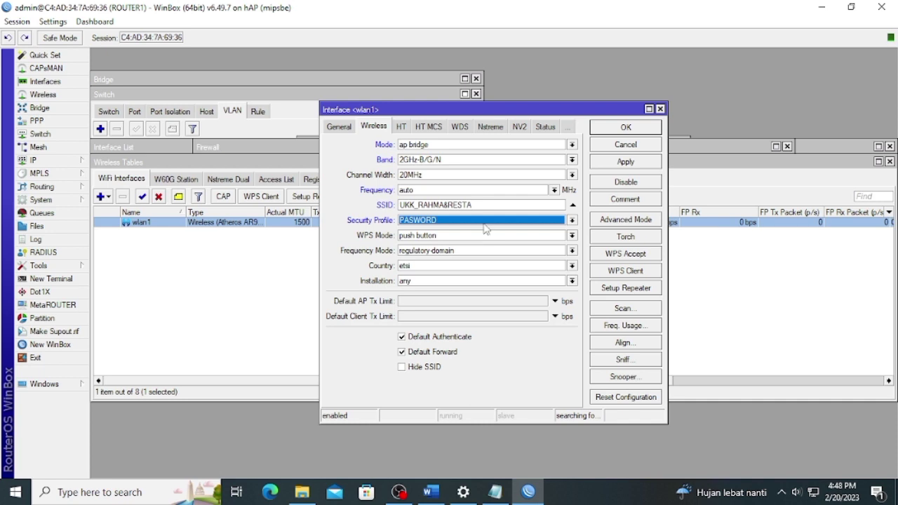
{"action": "left_click", "coordinate": [621, 163]}
{"action": "left_click", "coordinate": [631, 128]}
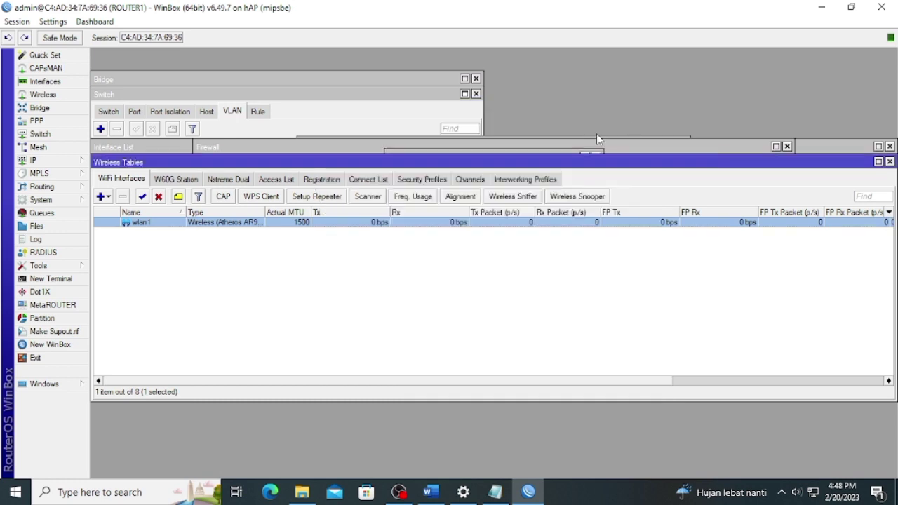
{"action": "left_click", "coordinate": [430, 492]}
{"action": "scroll", "coordinate": [459, 318], "scroll_direction": "down", "scroll_amount": 5}
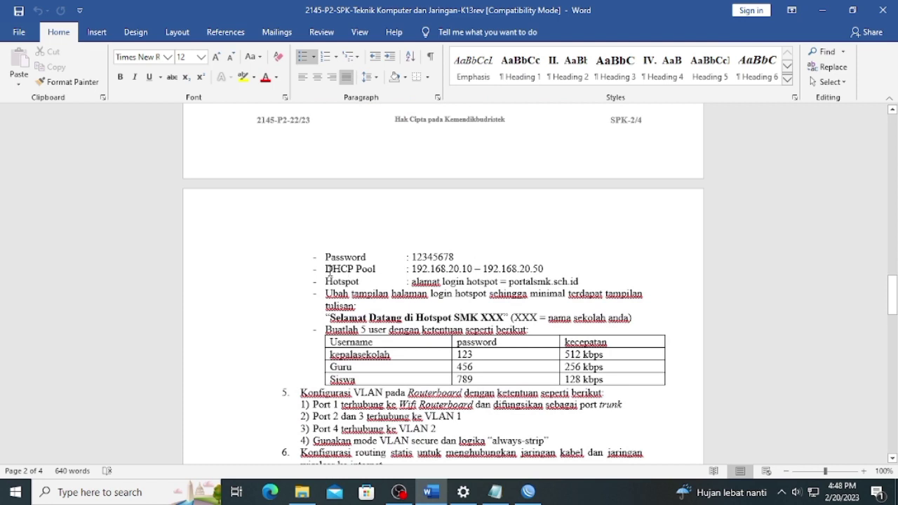
{"action": "left_click_drag", "start_coordinate": [325, 271], "coordinate": [546, 271]}
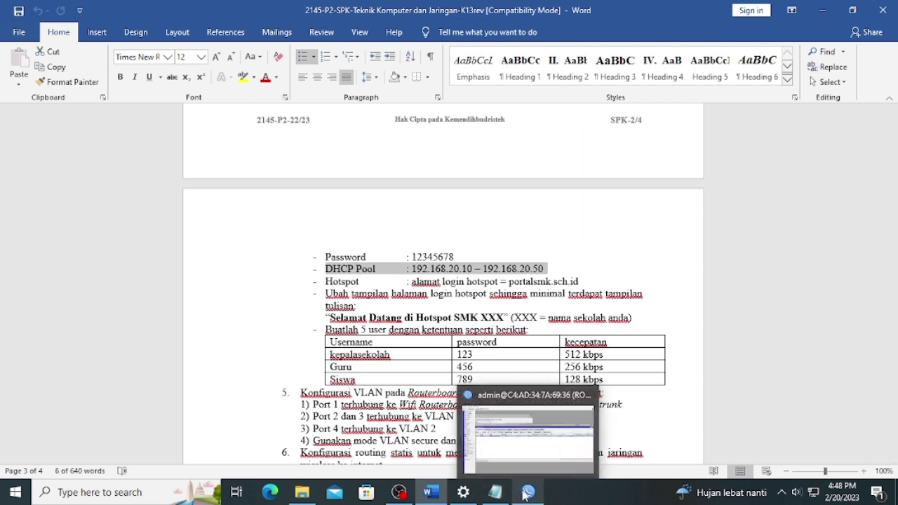
{"action": "left_click", "coordinate": [527, 494]}
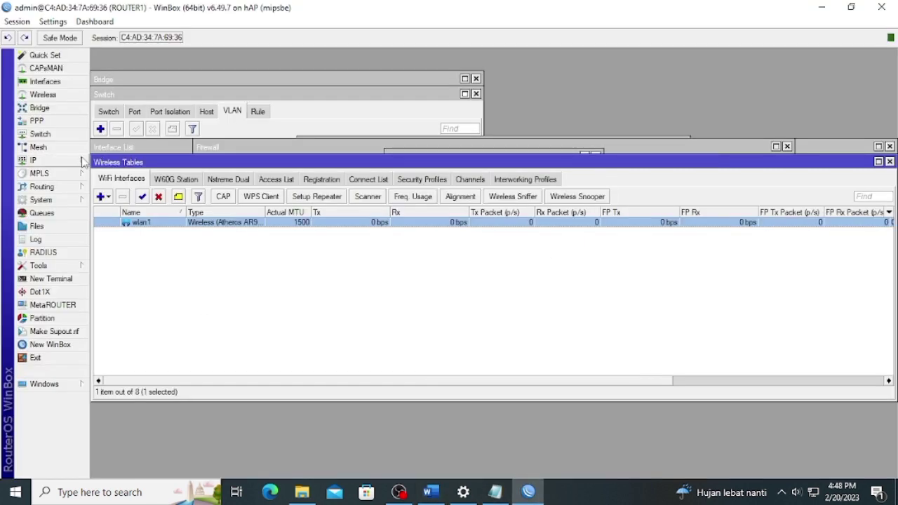
Start Hotspot Setup on wlan1, keeping the proposed local hotspot address.
{"action": "left_click", "coordinate": [42, 160]}
{"action": "left_click", "coordinate": [134, 259]}
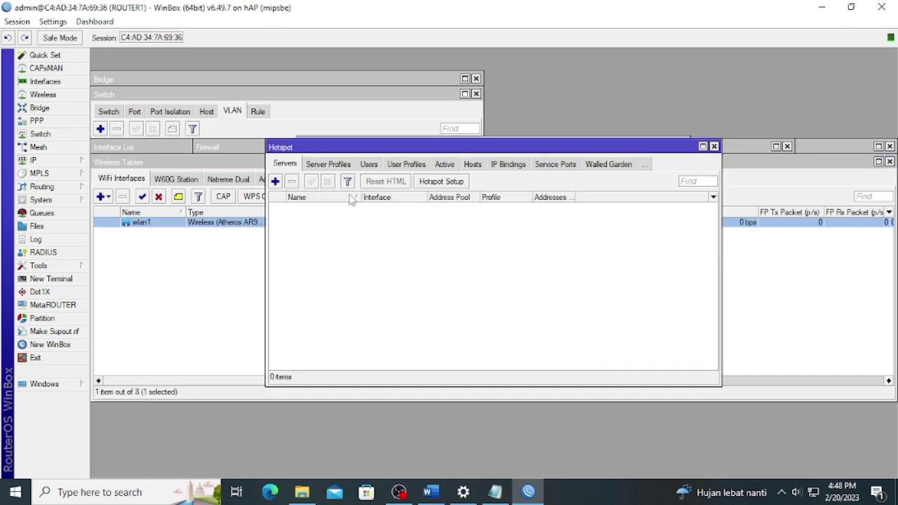
{"action": "left_click", "coordinate": [441, 181]}
{"action": "left_click", "coordinate": [575, 253]}
{"action": "left_click", "coordinate": [512, 324]}
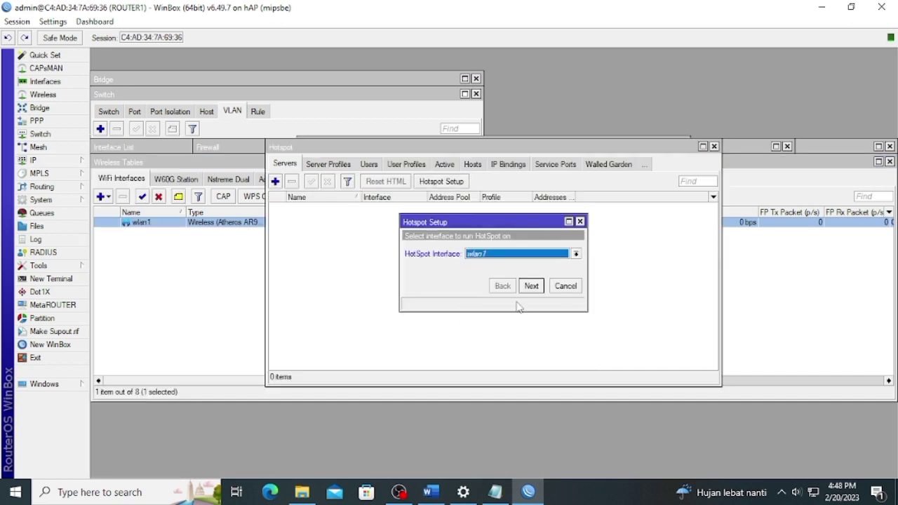
{"action": "left_click", "coordinate": [530, 286]}
{"action": "left_click", "coordinate": [531, 286]}
{"action": "left_click", "coordinate": [503, 287]}
{"action": "left_click", "coordinate": [531, 286]}
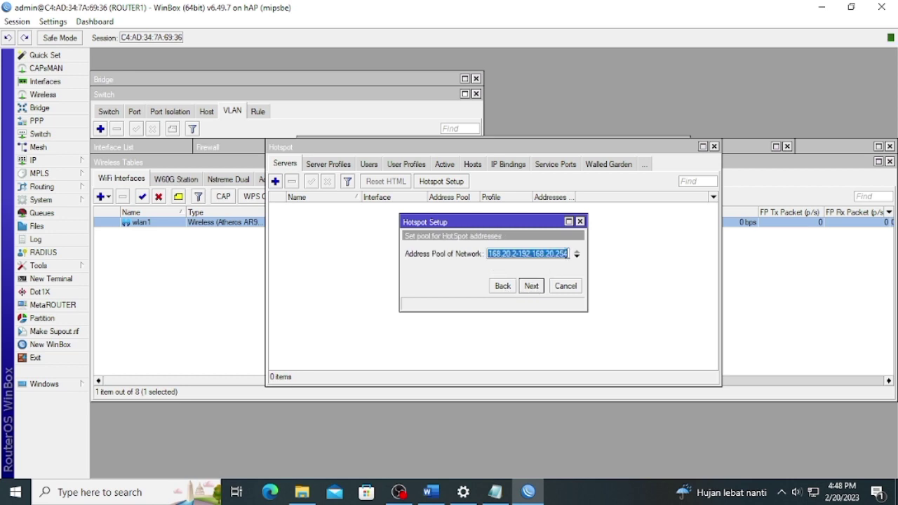
Set the pool to 192.168.20.10–192.168.20.50, skip certificate and SMTP, keep DNS 8.8.8.8.
{"action": "left_click", "coordinate": [568, 254]}
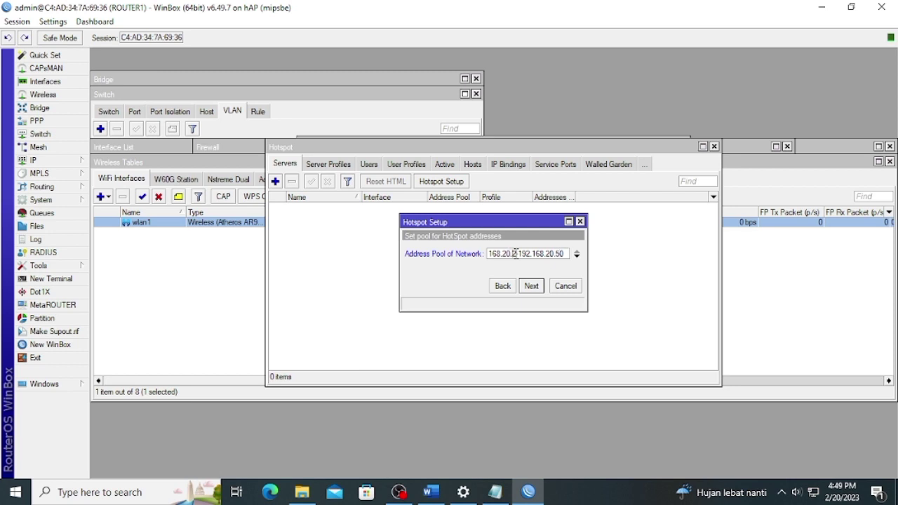
{"action": "type", "text": "0"}
{"action": "left_click", "coordinate": [531, 286]}
{"action": "left_click", "coordinate": [531, 286]}
{"action": "left_click", "coordinate": [531, 286]}
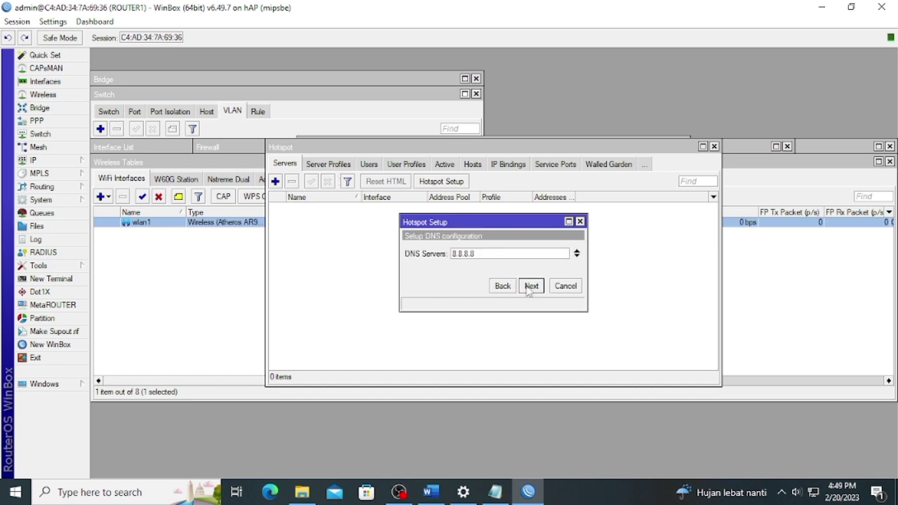
{"action": "left_click", "coordinate": [531, 286]}
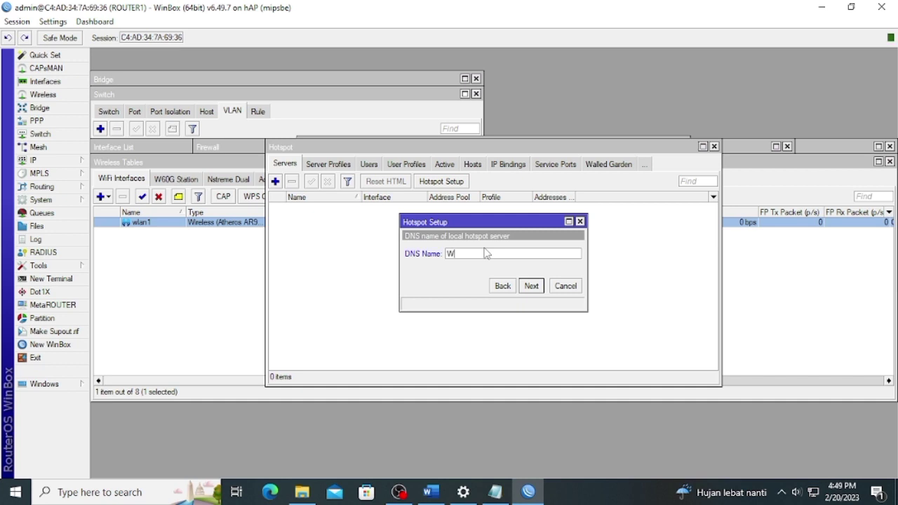
{"action": "type", "text": "www"}
{"action": "type", "text": ".portalsmknpsp.com"}
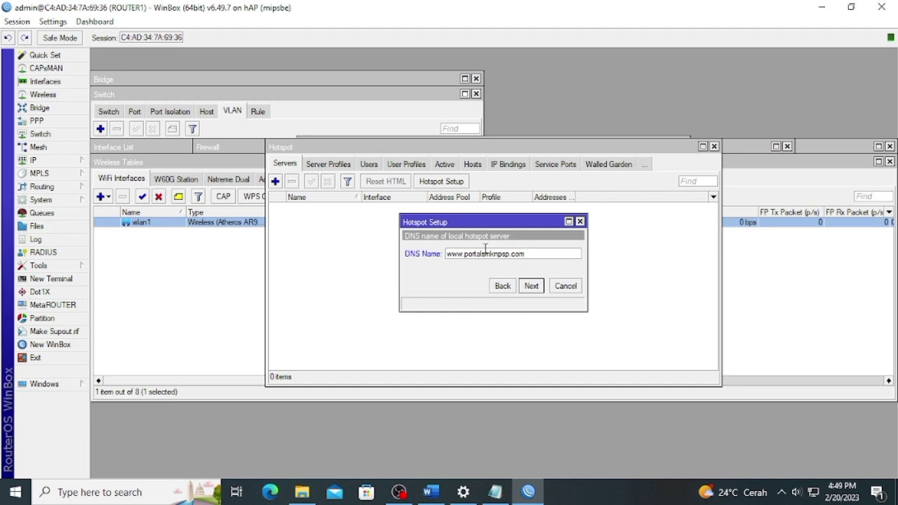
{"action": "left_click", "coordinate": [531, 288]}
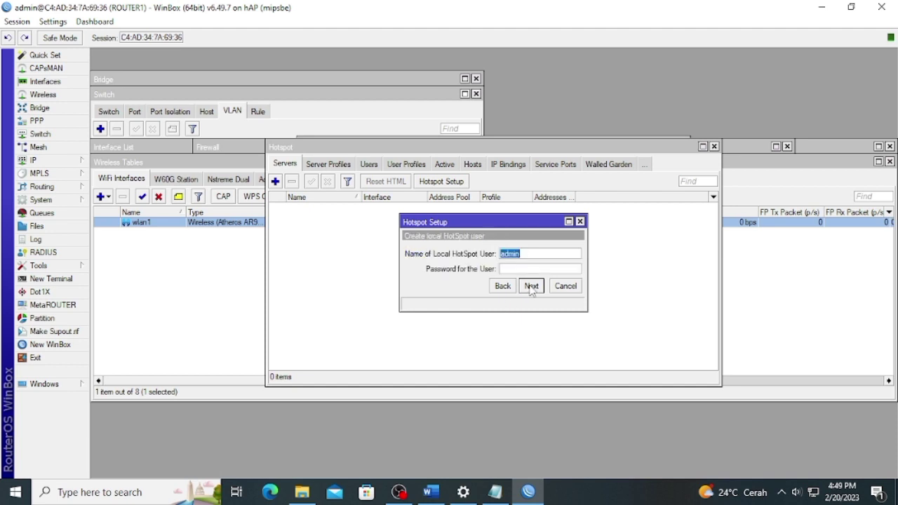
{"action": "left_click", "coordinate": [498, 289]}
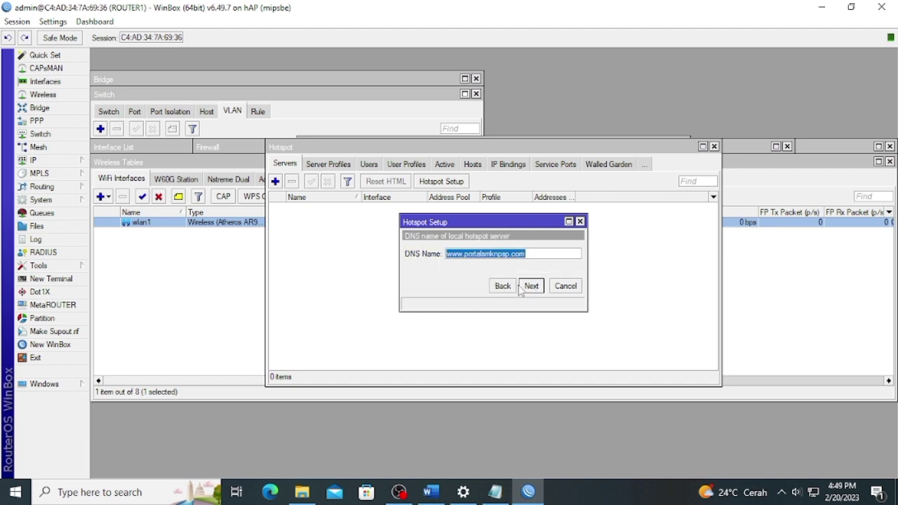
{"action": "left_click", "coordinate": [530, 286]}
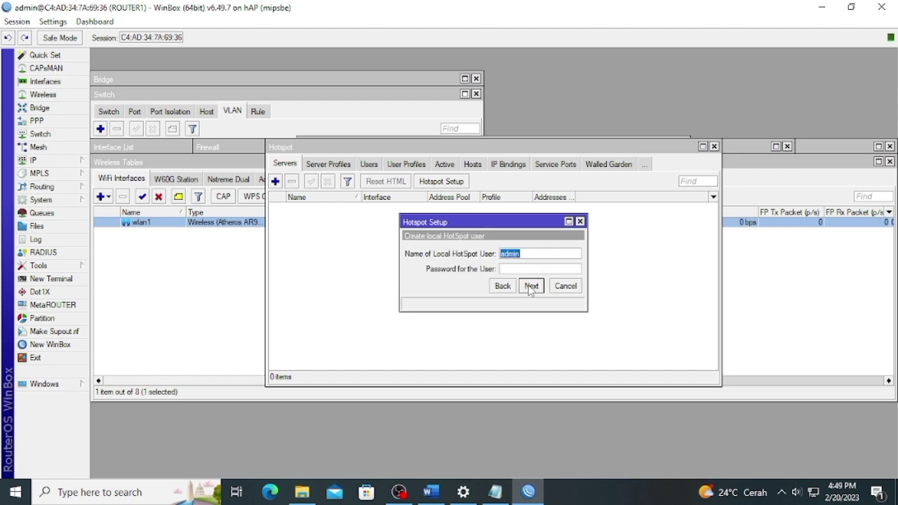
{"action": "left_click", "coordinate": [529, 286]}
{"action": "left_click", "coordinate": [495, 259]}
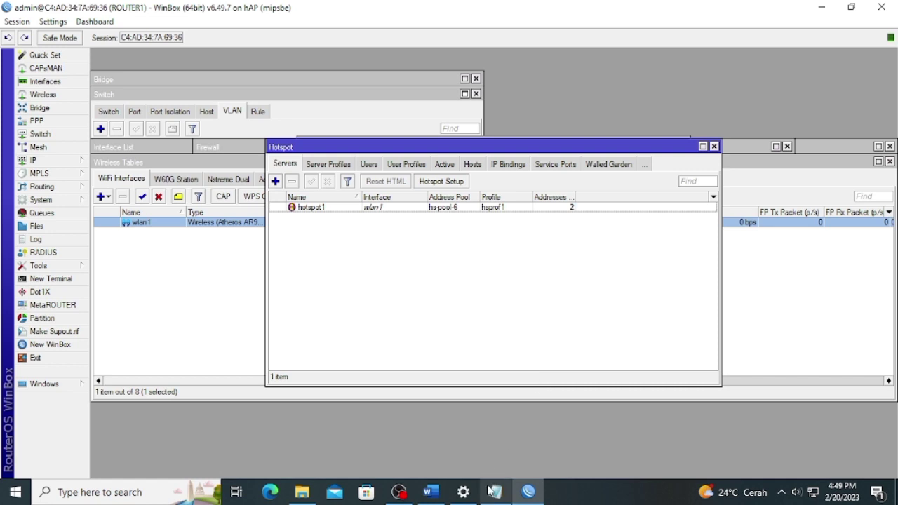
{"action": "left_click", "coordinate": [431, 492]}
{"action": "scroll", "coordinate": [336, 230], "scroll_direction": "down", "scroll_amount": 3}
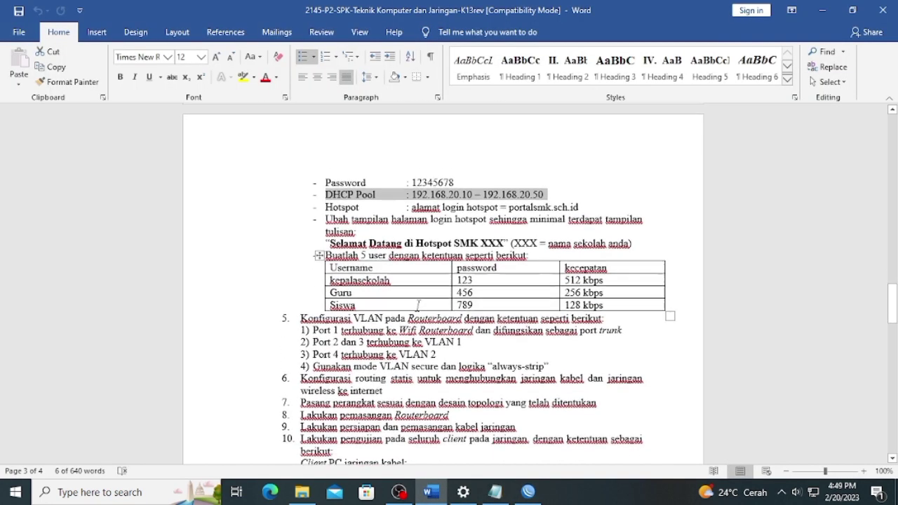
{"action": "left_click_drag", "start_coordinate": [326, 199], "coordinate": [528, 236]}
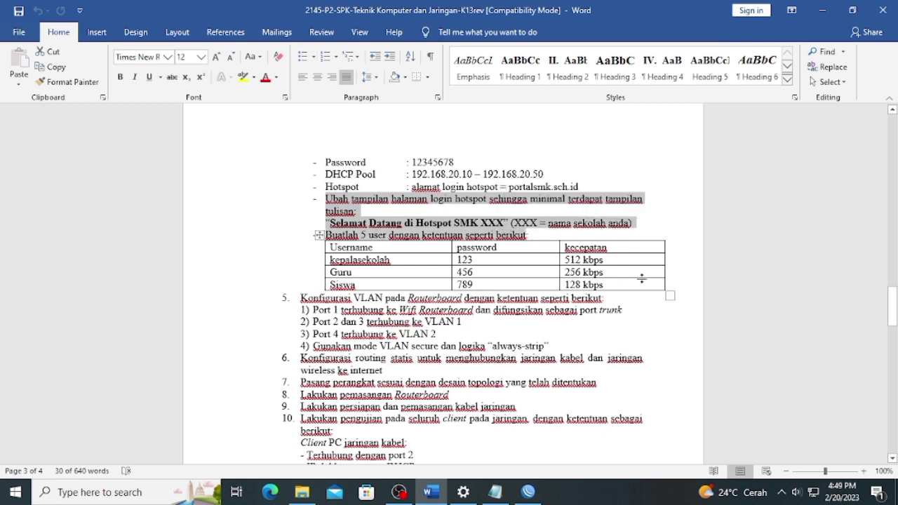
{"action": "left_click", "coordinate": [669, 216]}
{"action": "scroll", "coordinate": [558, 302], "scroll_direction": "down", "scroll_amount": 1}
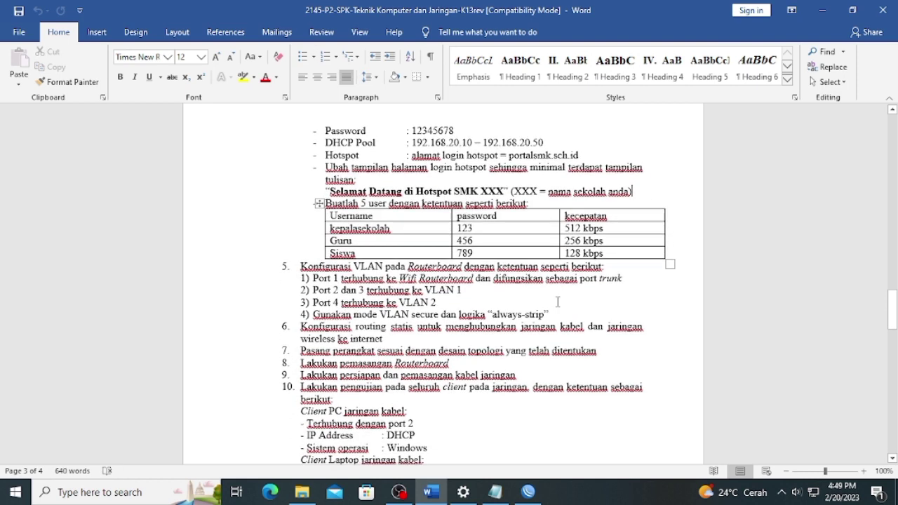
{"action": "left_click", "coordinate": [528, 492]}
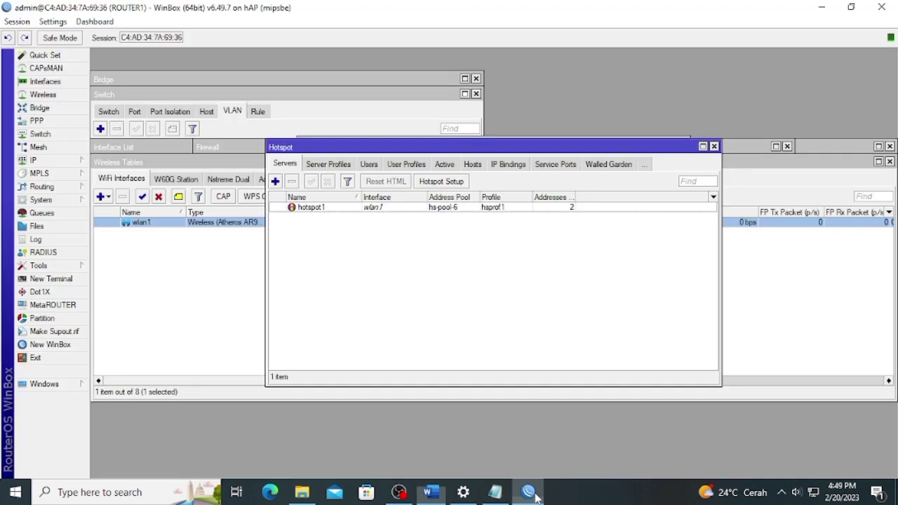
Copy flash/hotspot/login.html from the File List to the desktop, replacing the older copy.
{"action": "left_click", "coordinate": [64, 226]}
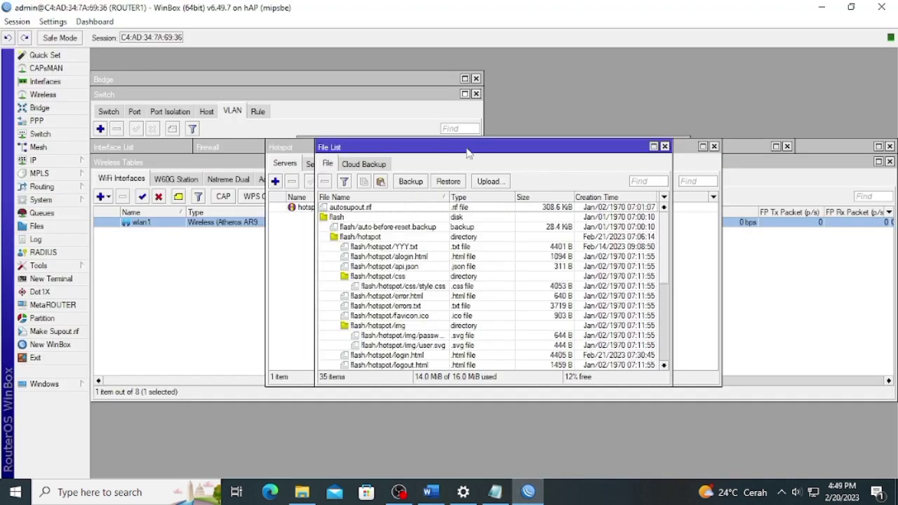
{"action": "left_click", "coordinate": [851, 7]}
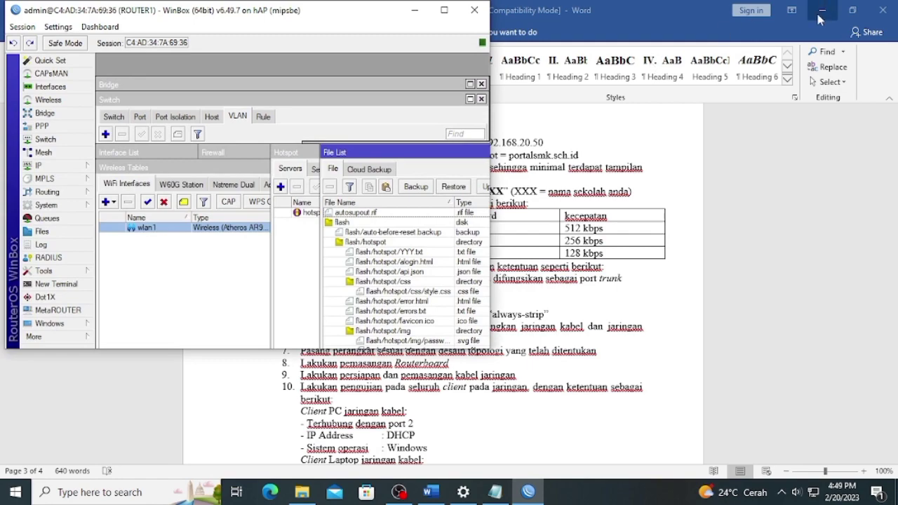
{"action": "left_click", "coordinate": [822, 8]}
{"action": "left_click_drag", "start_coordinate": [438, 153], "coordinate": [301, 84]}
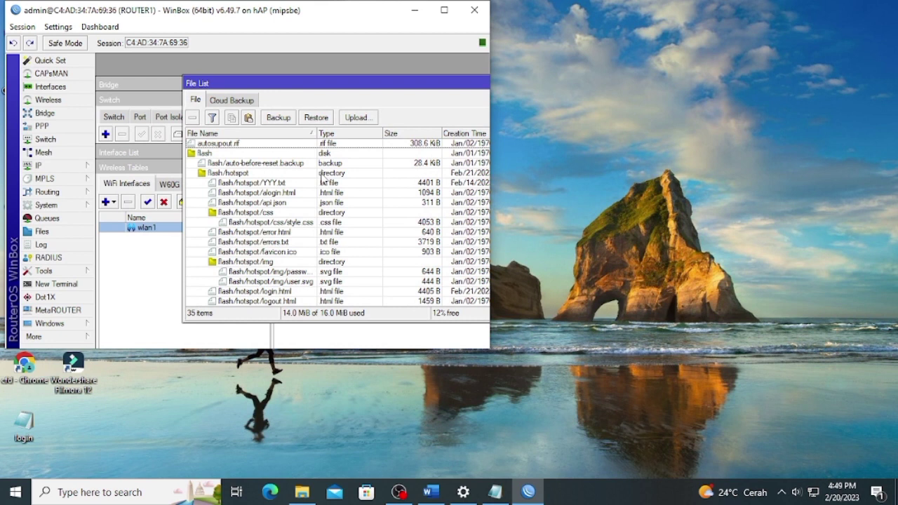
{"action": "scroll", "coordinate": [321, 180], "scroll_direction": "down", "scroll_amount": 2}
{"action": "left_click_drag", "start_coordinate": [256, 271], "coordinate": [198, 416]}
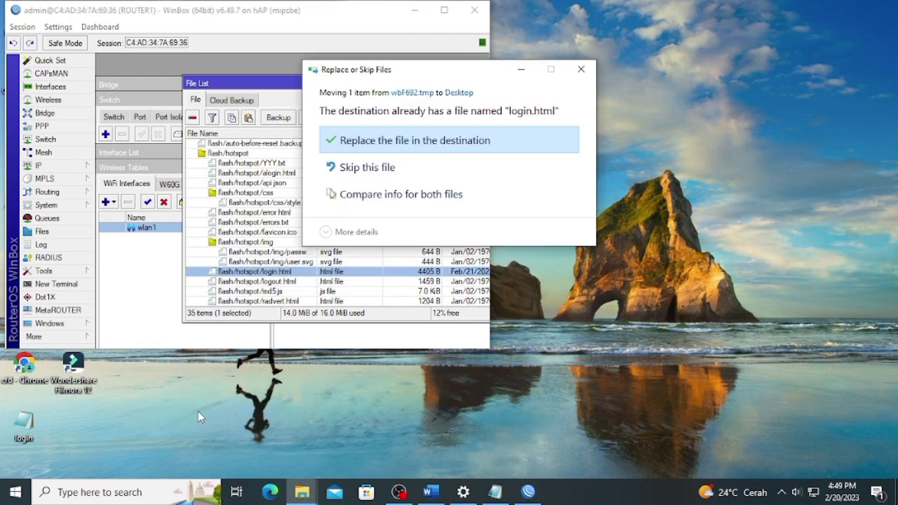
{"action": "left_click", "coordinate": [423, 135]}
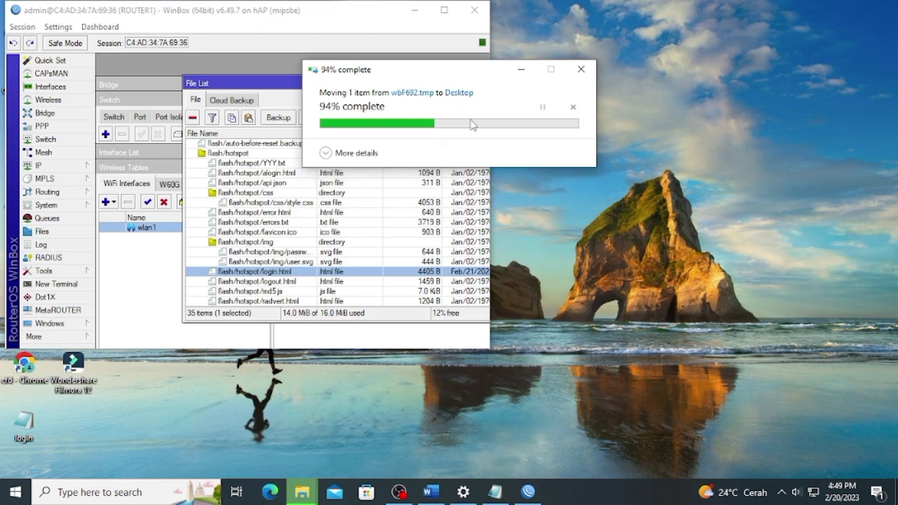
{"action": "right_click", "coordinate": [17, 435]}
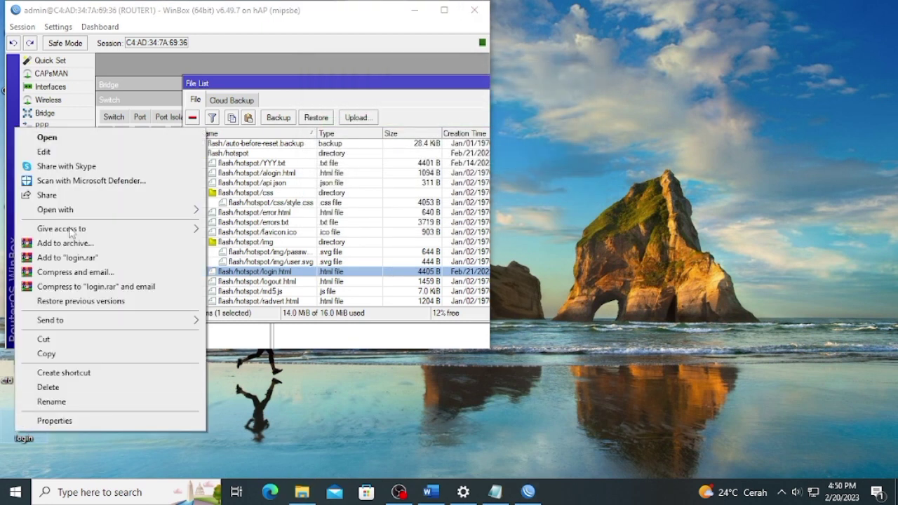
Open login.html in Notepad and select the footer credit text.
{"action": "mouse_move", "coordinate": [165, 209]}
{"action": "left_click", "coordinate": [240, 253]}
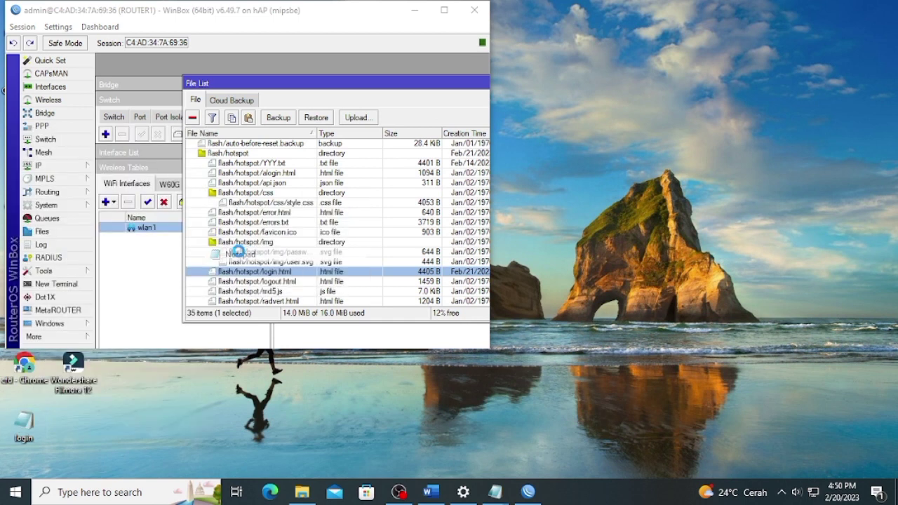
{"action": "scroll", "coordinate": [313, 273], "scroll_direction": "down", "scroll_amount": 10}
{"action": "scroll", "coordinate": [313, 275], "scroll_direction": "down", "scroll_amount": 8}
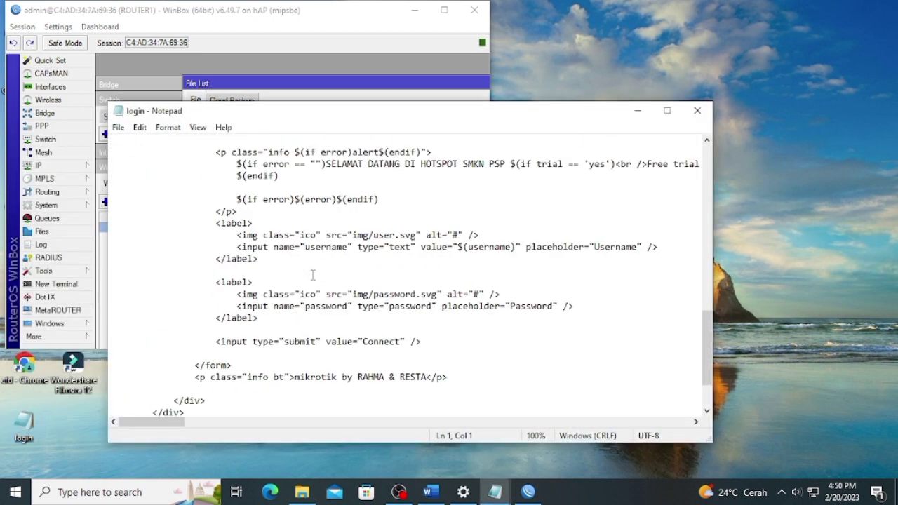
{"action": "left_click_drag", "start_coordinate": [427, 309], "coordinate": [339, 320]}
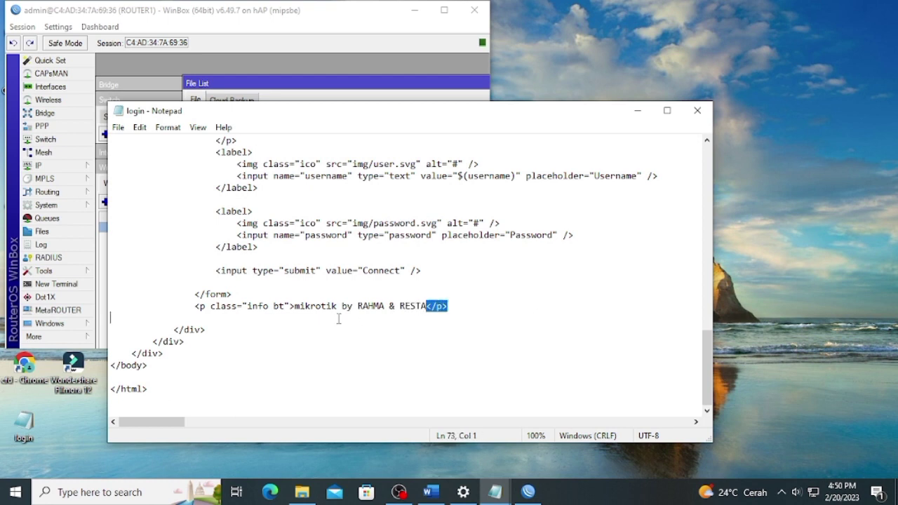
{"action": "left_click_drag", "start_coordinate": [423, 303], "coordinate": [349, 307]}
{"action": "left_click_drag", "start_coordinate": [295, 305], "coordinate": [427, 303]}
Replace it with 'SELAMAT DATANG DI HOTSPOR' plus the two authors' names, and save.
{"action": "type", "text": "ss=\"info bt\">s"}
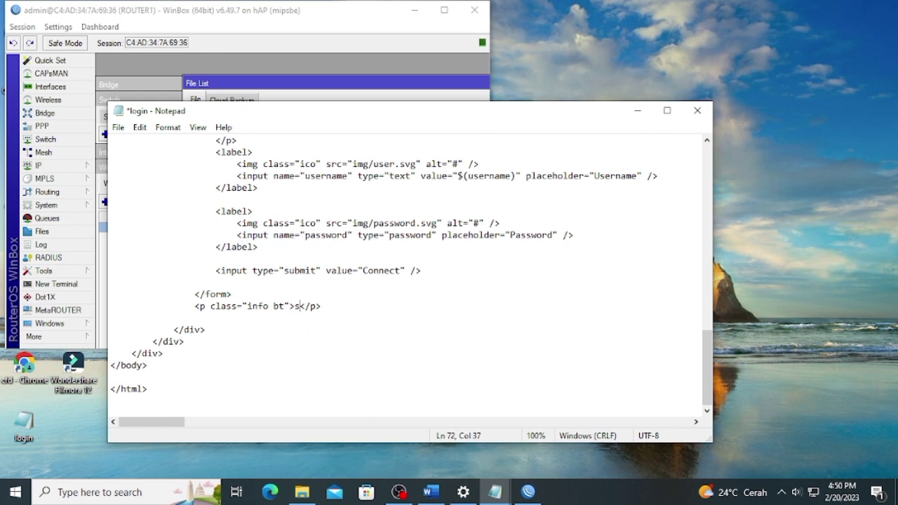
{"action": "key", "text": "BackSpace"}
{"action": "type", "text": "SELAMAT "}
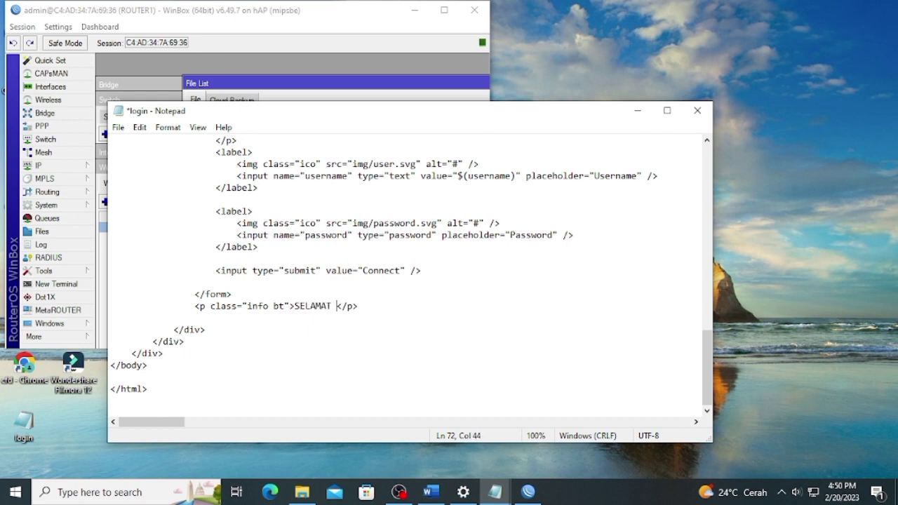
{"action": "type", "text": "DATANG"}
{"action": "type", "text": " DI "}
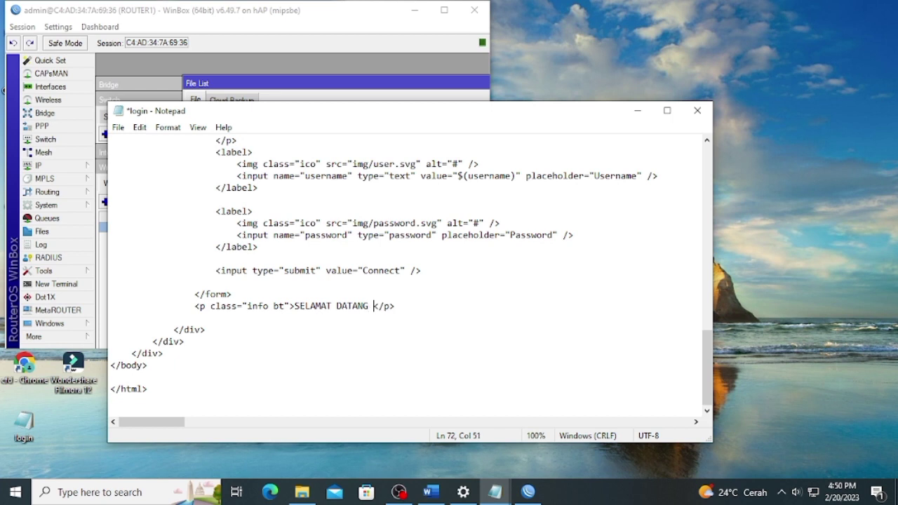
{"action": "type", "text": "HOTSPOR"}
{"action": "type", "text": " RAHMA"}
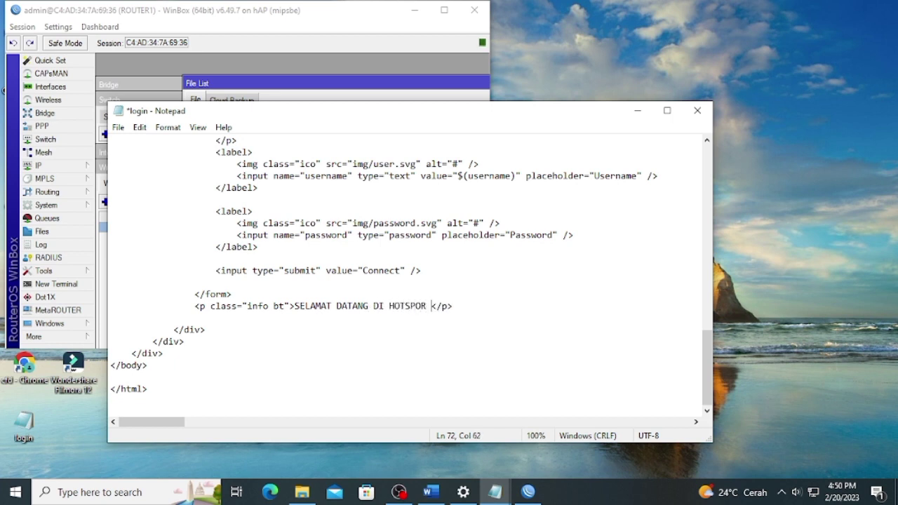
{"action": "type", "text": "&RESTA"}
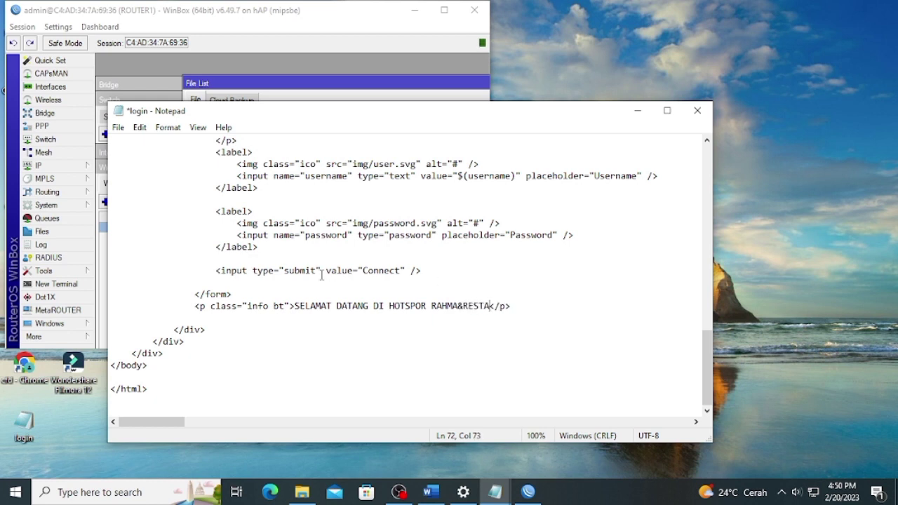
{"action": "left_click", "coordinate": [118, 127]}
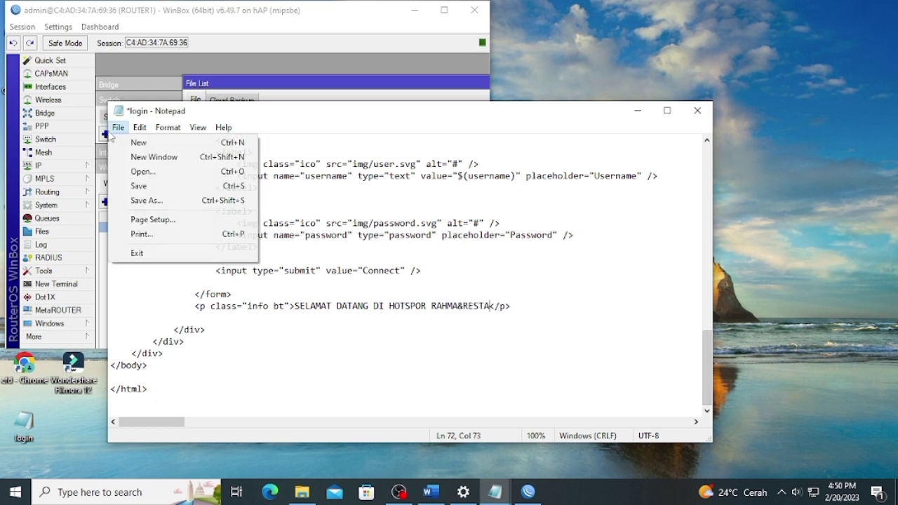
{"action": "left_click", "coordinate": [139, 185]}
{"action": "left_click", "coordinate": [637, 112]}
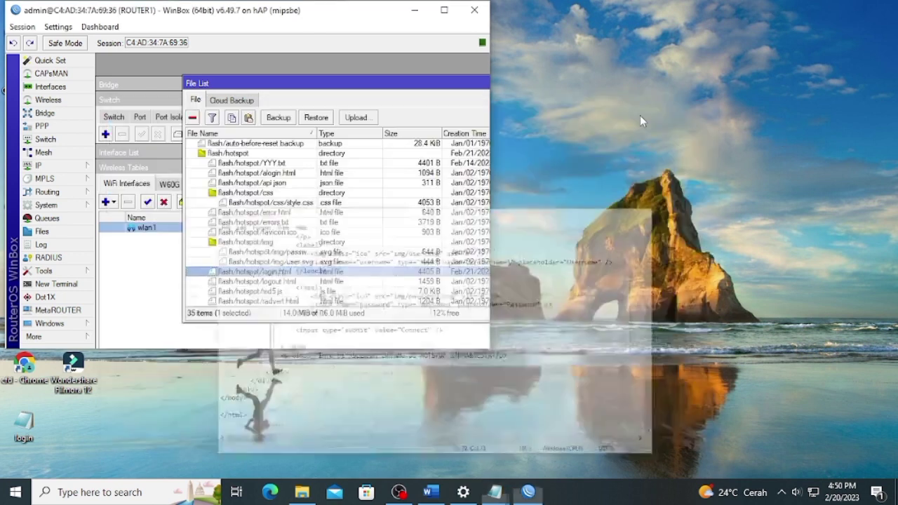
Upload the edited login.html back into the router's hotspot folder and maximize WinBox.
{"action": "left_click_drag", "start_coordinate": [27, 438], "coordinate": [277, 280]}
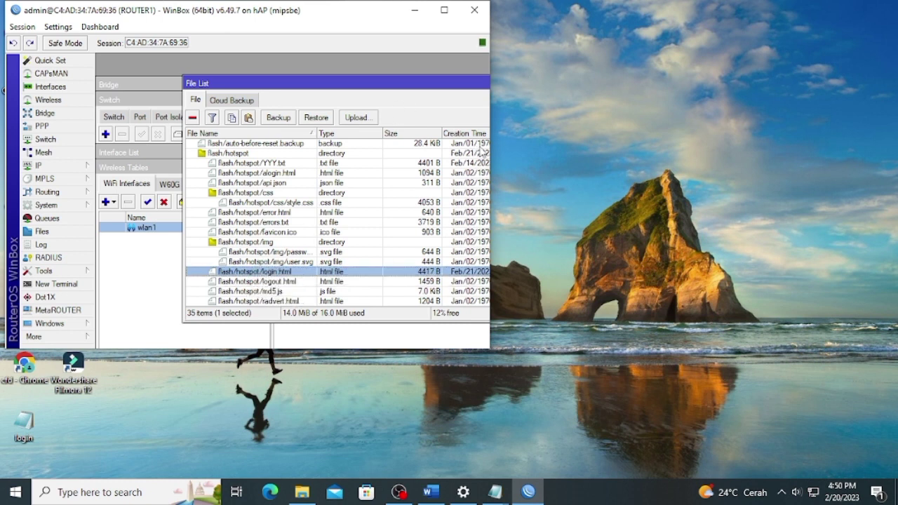
{"action": "left_click", "coordinate": [445, 11]}
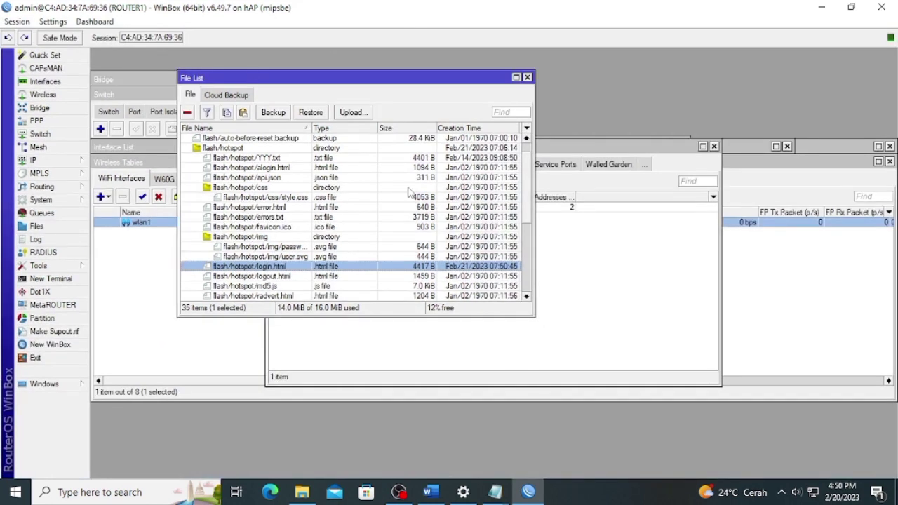
{"action": "left_click", "coordinate": [432, 491]}
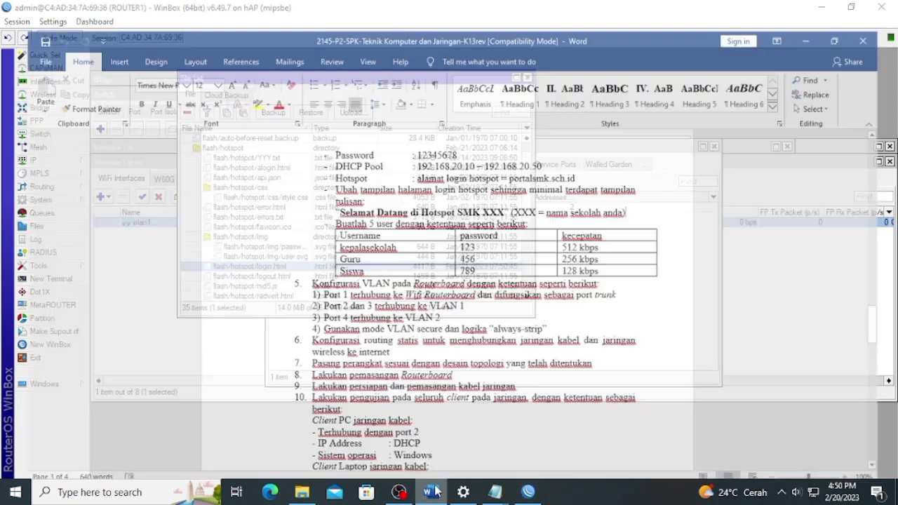
Check the Word user table (kepalasekolah etc., 512/256/128 kbps), then return to WinBox's IP menu.
{"action": "scroll", "coordinate": [345, 180], "scroll_direction": "down", "scroll_amount": 1}
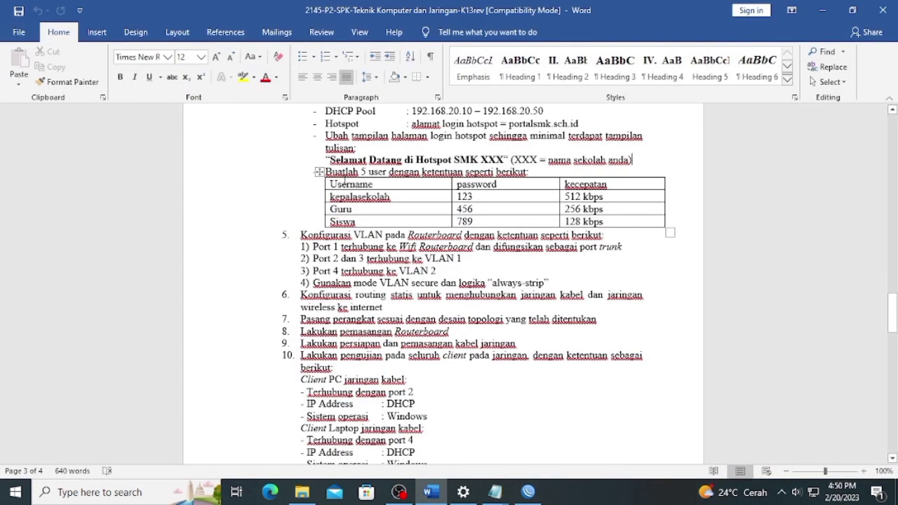
{"action": "left_click_drag", "start_coordinate": [335, 182], "coordinate": [378, 183]}
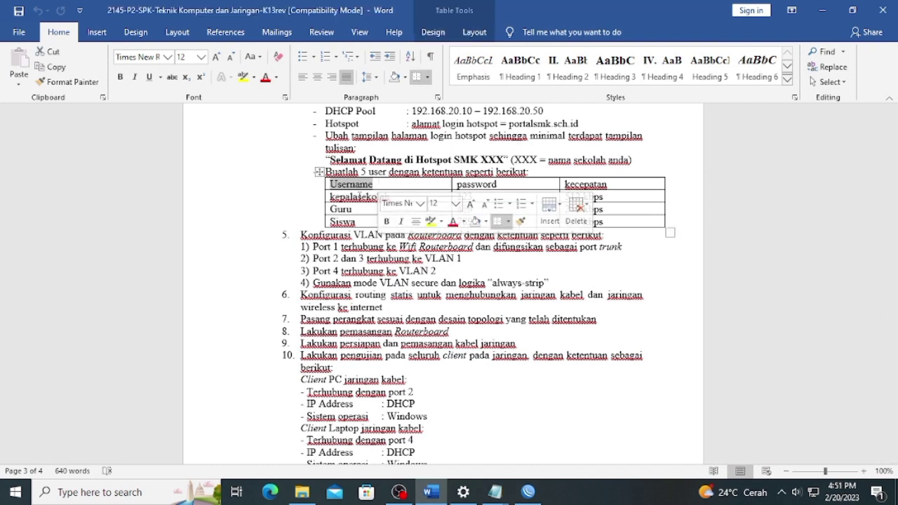
{"action": "left_click_drag", "start_coordinate": [330, 198], "coordinate": [356, 221]}
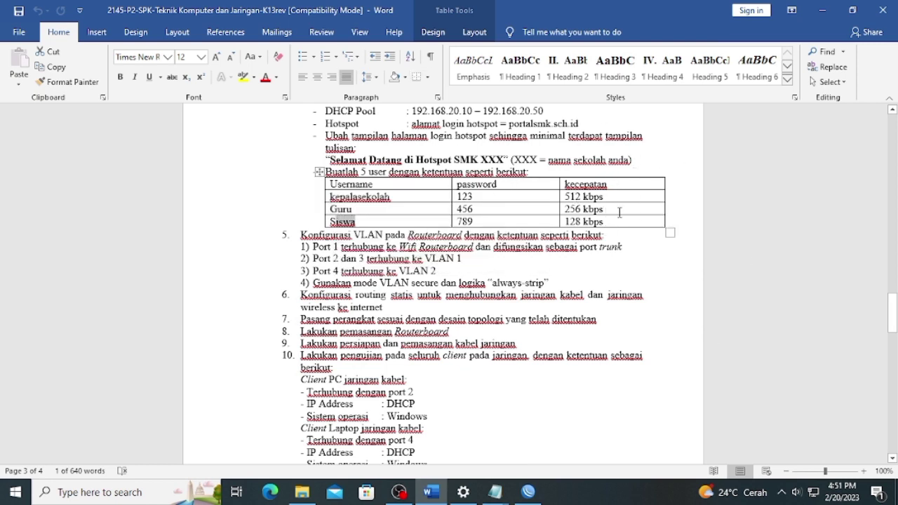
{"action": "scroll", "coordinate": [619, 212], "scroll_direction": "down", "scroll_amount": 2}
{"action": "scroll", "coordinate": [619, 212], "scroll_direction": "up", "scroll_amount": 1}
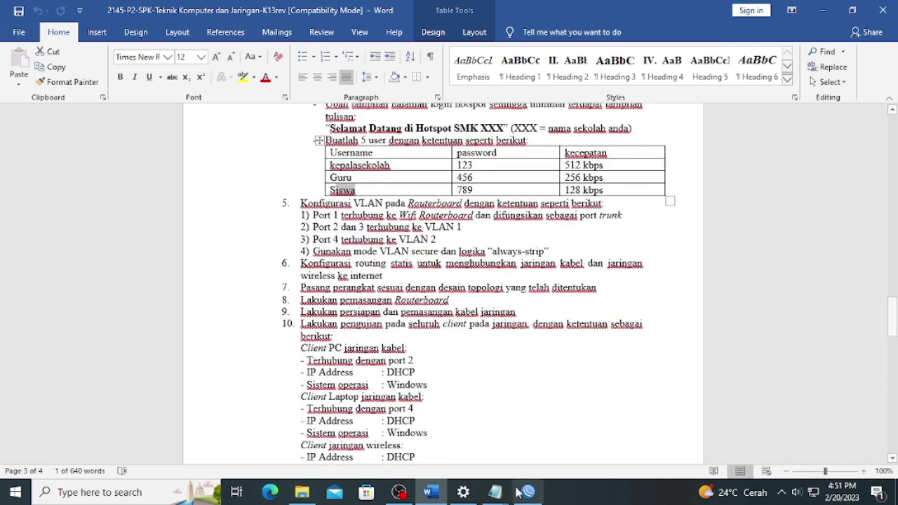
{"action": "left_click", "coordinate": [519, 493]}
{"action": "left_click", "coordinate": [33, 160]}
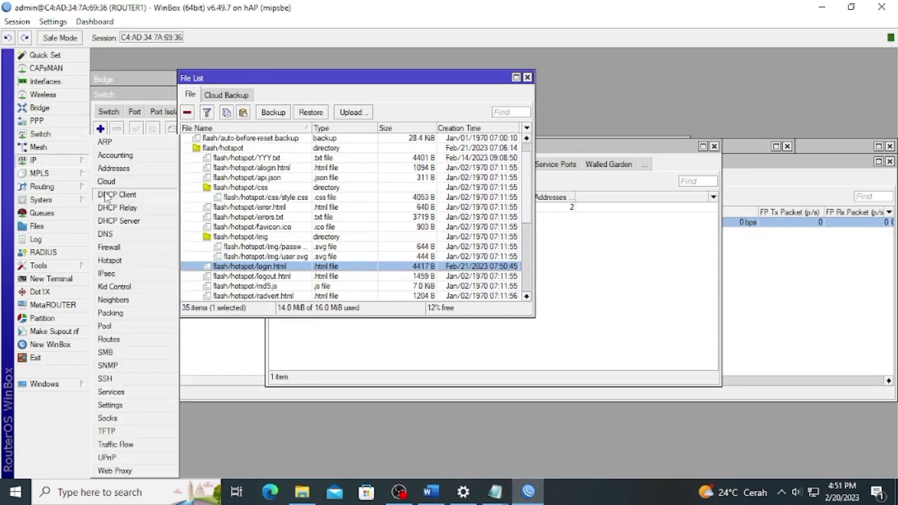
Create the KEPALA SEKOLAH hotspot user profile with 5 shared users and a 512K rate limit.
{"action": "left_click", "coordinate": [109, 261]}
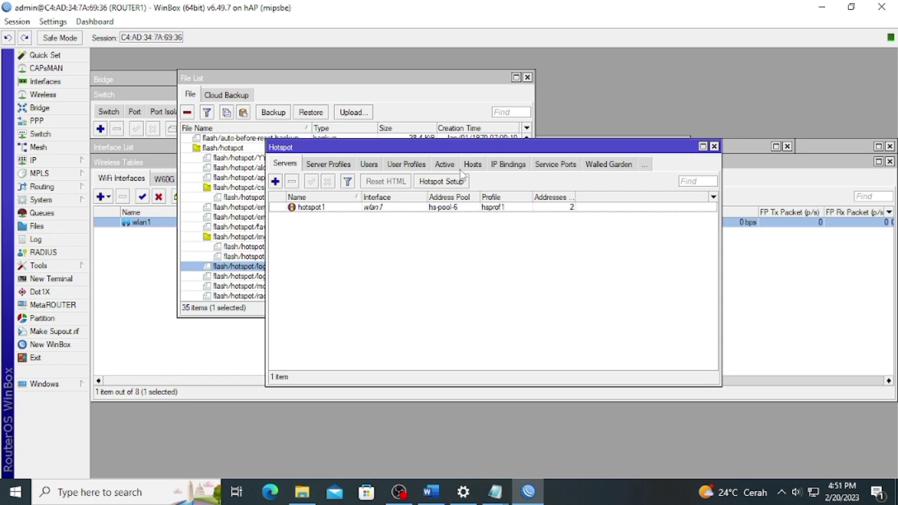
{"action": "left_click", "coordinate": [393, 165]}
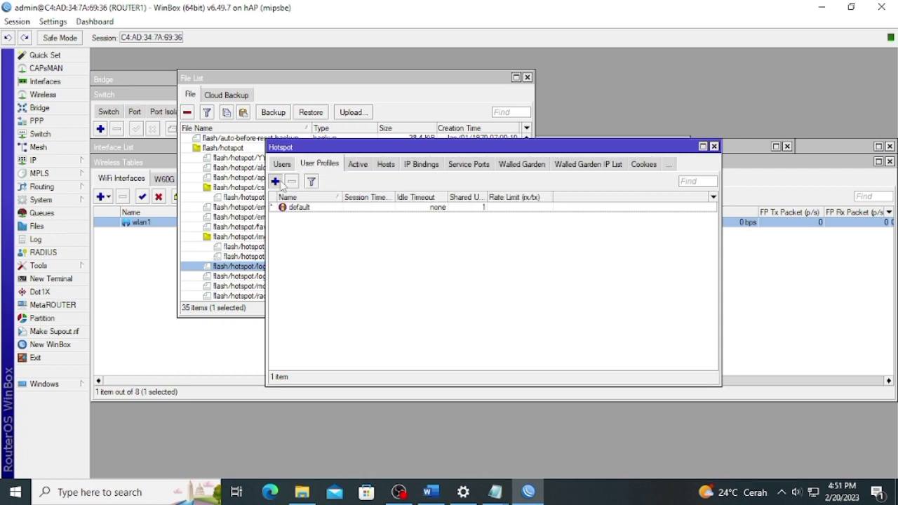
{"action": "left_click", "coordinate": [276, 182]}
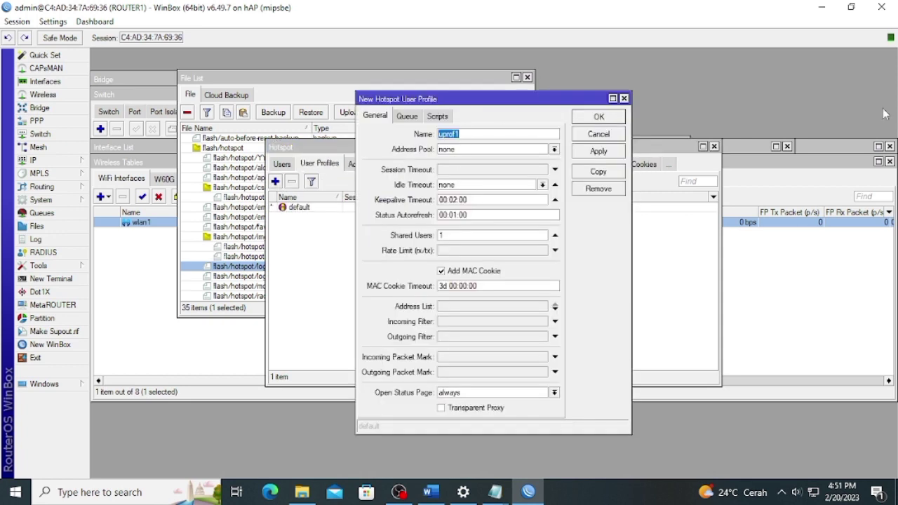
{"action": "type", "text": "KEPALA SEKOLAH"}
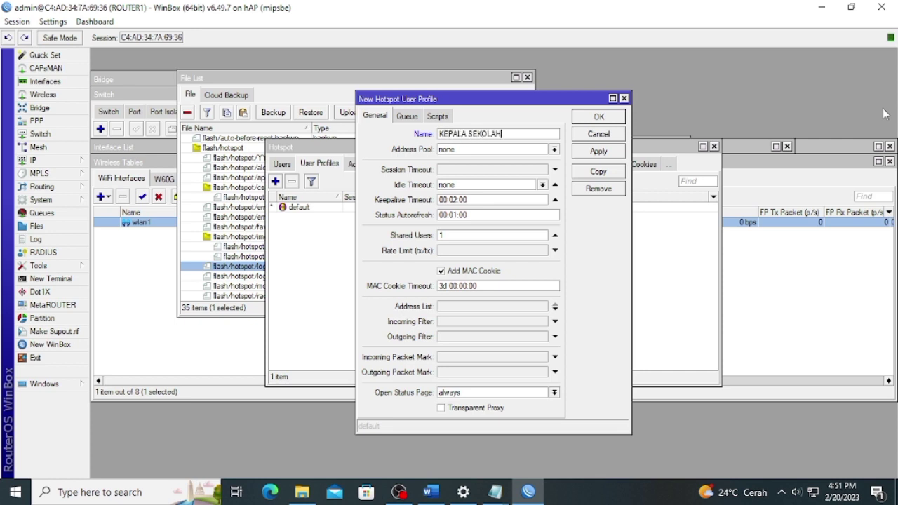
{"action": "double_click", "coordinate": [438, 236]}
{"action": "type", "text": "5"}
{"action": "left_click", "coordinate": [488, 253]}
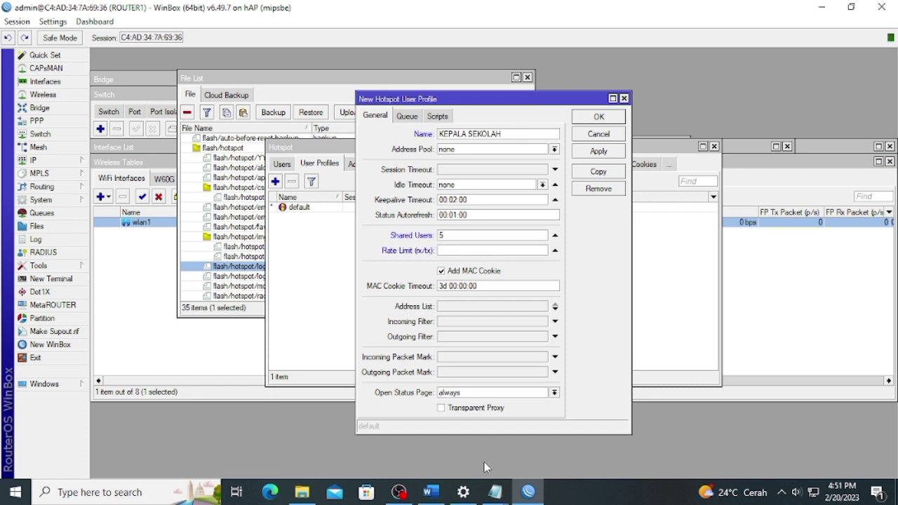
{"action": "left_click", "coordinate": [429, 493]}
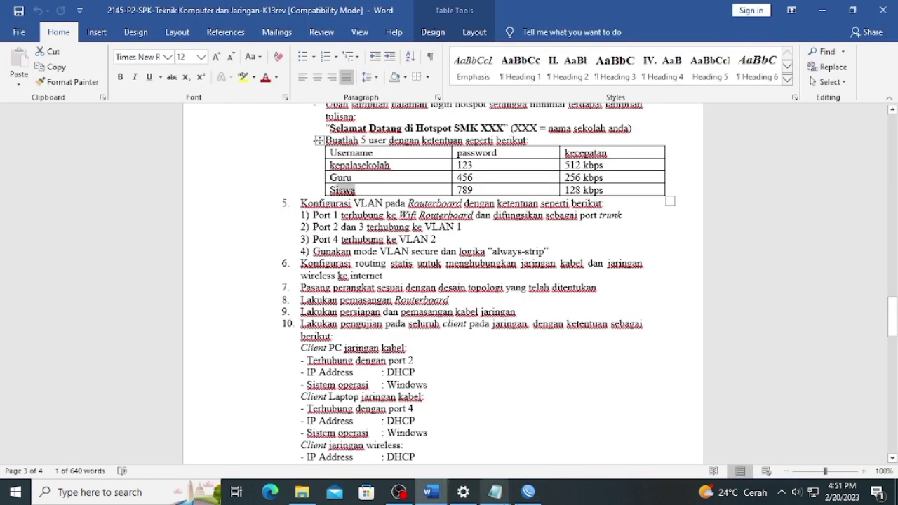
{"action": "left_click", "coordinate": [527, 493]}
{"action": "left_click", "coordinate": [492, 251]}
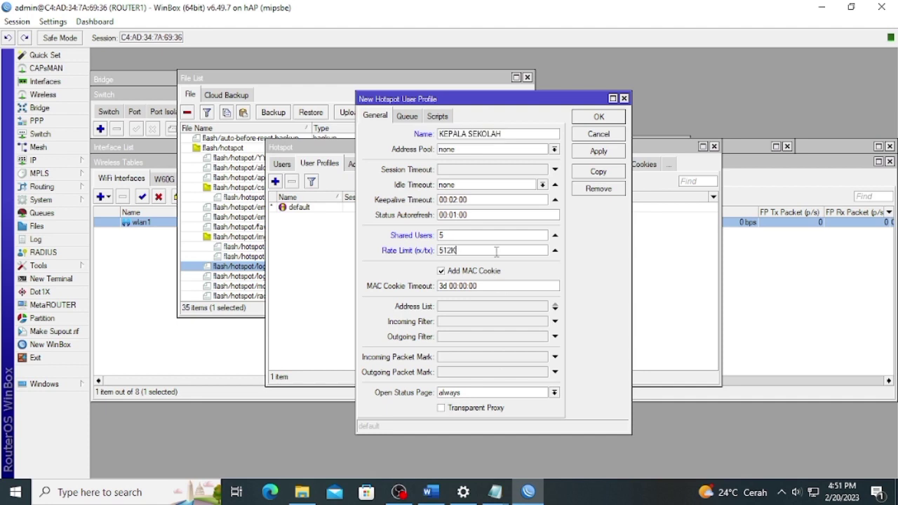
{"action": "left_click", "coordinate": [596, 151]}
Copy it into a GURU profile with a 256K rate limit.
{"action": "left_click", "coordinate": [598, 171]}
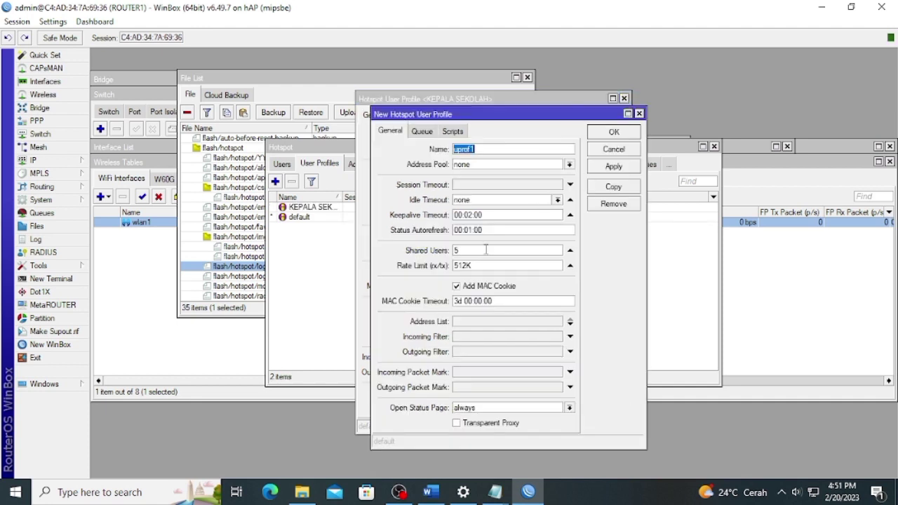
{"action": "left_click_drag", "start_coordinate": [475, 265], "coordinate": [431, 272]}
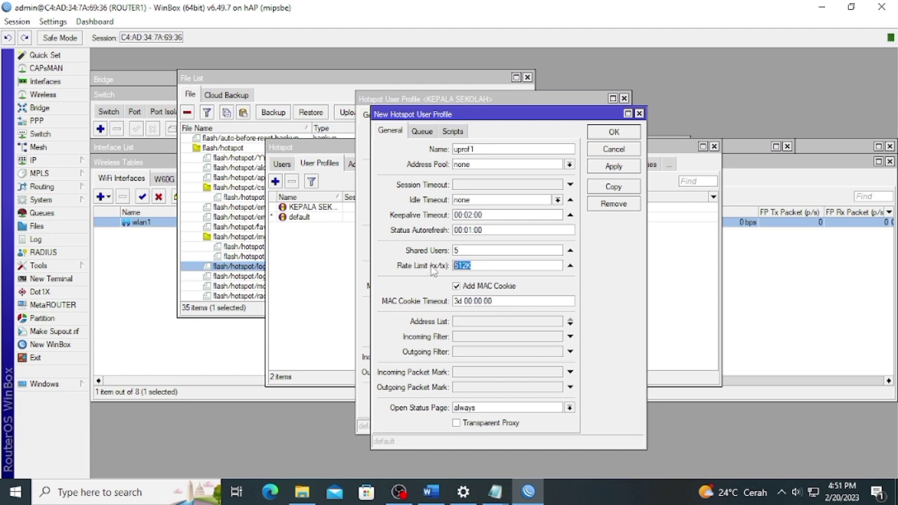
{"action": "left_click_drag", "start_coordinate": [478, 149], "coordinate": [391, 154]}
{"action": "type", "text": "GUI"}
{"action": "left_click_drag", "start_coordinate": [474, 267], "coordinate": [440, 271]}
{"action": "type", "text": "256K"}
{"action": "left_click", "coordinate": [614, 166]}
Copy GURU into a SISWA profile at 128K and close all profile windows.
{"action": "left_click", "coordinate": [614, 186]}
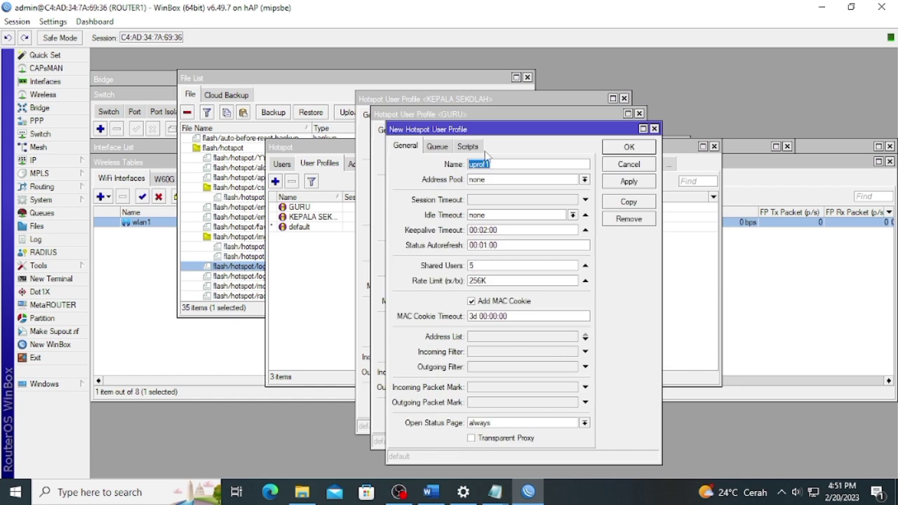
{"action": "type", "text": "SIS"}
{"action": "left_click_drag", "start_coordinate": [479, 280], "coordinate": [453, 278]}
{"action": "type", "text": "128K"}
{"action": "left_click", "coordinate": [629, 182]}
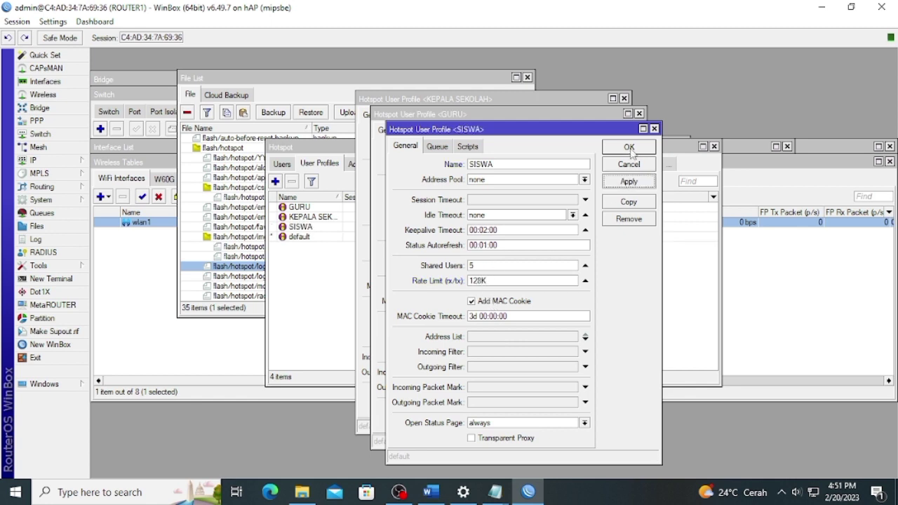
{"action": "left_click", "coordinate": [629, 148]}
{"action": "left_click", "coordinate": [610, 150]}
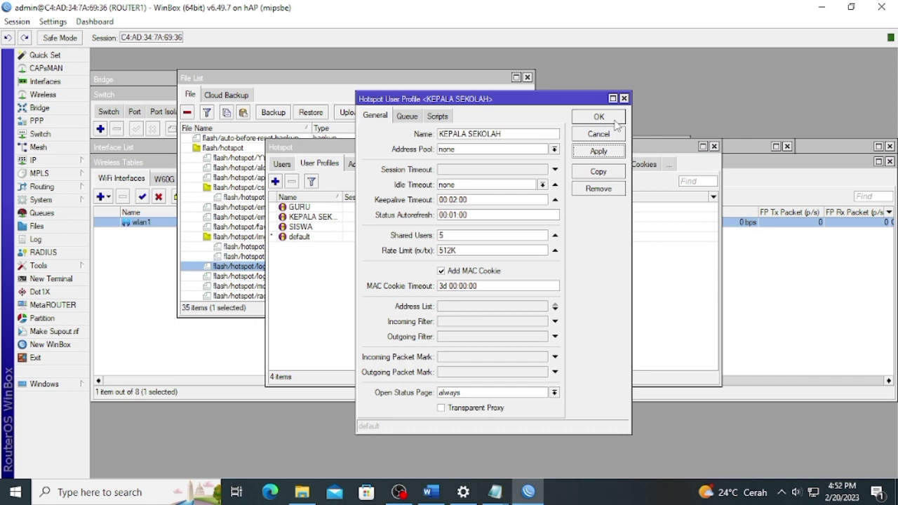
{"action": "left_click", "coordinate": [598, 118]}
Add hotspot user 'kepala sekolah' with its password and the KEPALA SEKOLAH profile.
{"action": "left_click", "coordinate": [288, 164]}
{"action": "left_click", "coordinate": [275, 181]}
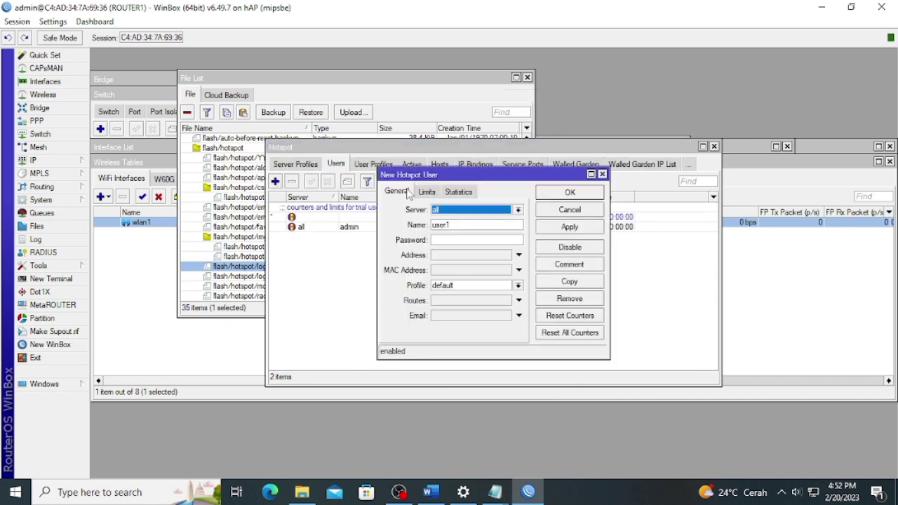
{"action": "double_click", "coordinate": [449, 224]}
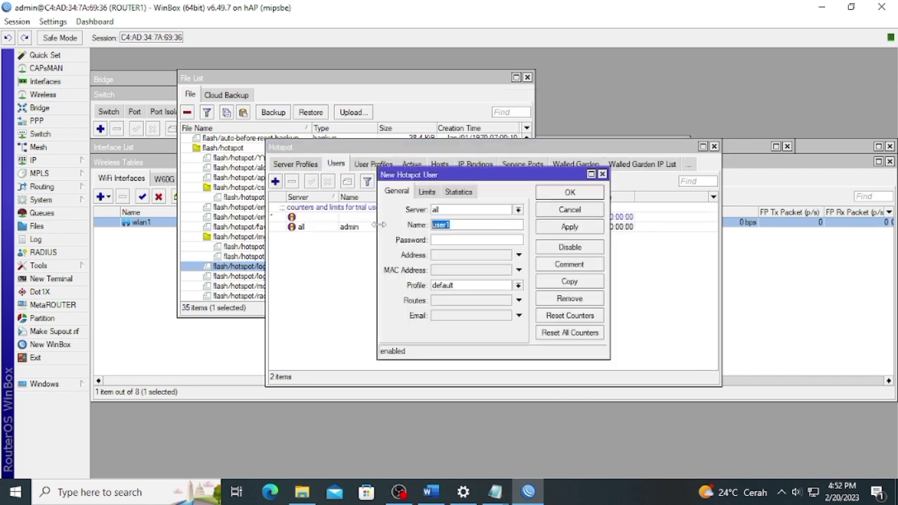
{"action": "type", "text": "ke"}
{"action": "left_click", "coordinate": [490, 285]}
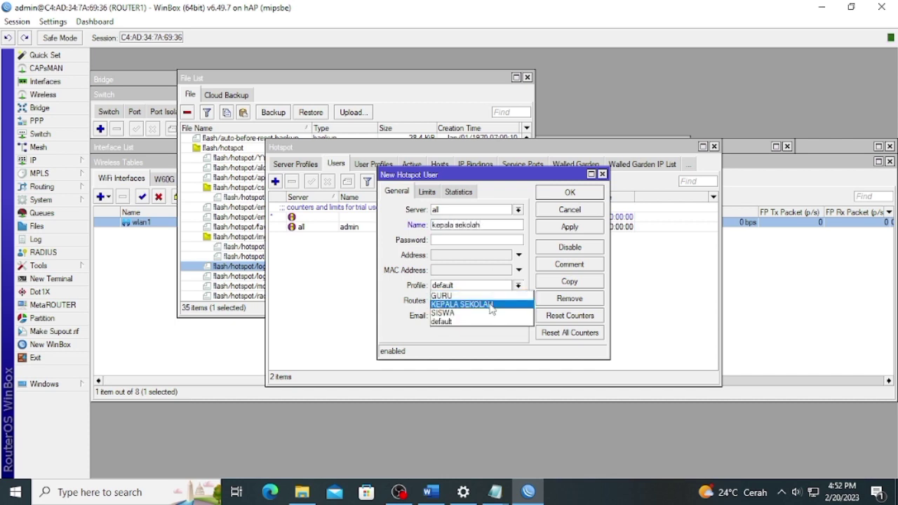
{"action": "left_click", "coordinate": [491, 304]}
{"action": "left_click", "coordinate": [473, 240]}
{"action": "type", "text": "123"}
{"action": "left_click", "coordinate": [570, 229]}
Add a second user 'guru' with its password and the GURU profile.
{"action": "left_click", "coordinate": [565, 281]}
{"action": "key", "text": "Tab"}
{"action": "type", "text": "gu"}
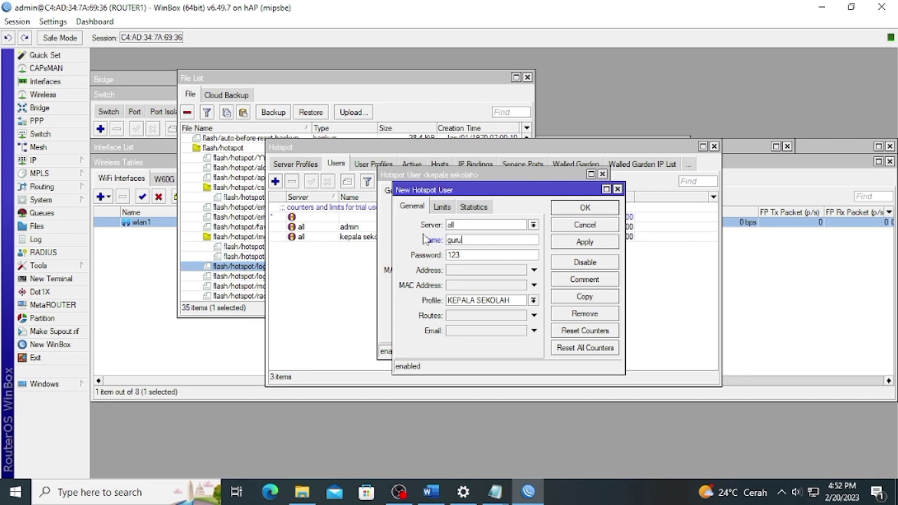
{"action": "key", "text": "Tab"}
{"action": "type", "text": "456"}
{"action": "left_click", "coordinate": [484, 301]}
{"action": "left_click", "coordinate": [483, 311]}
{"action": "left_click", "coordinate": [602, 243]}
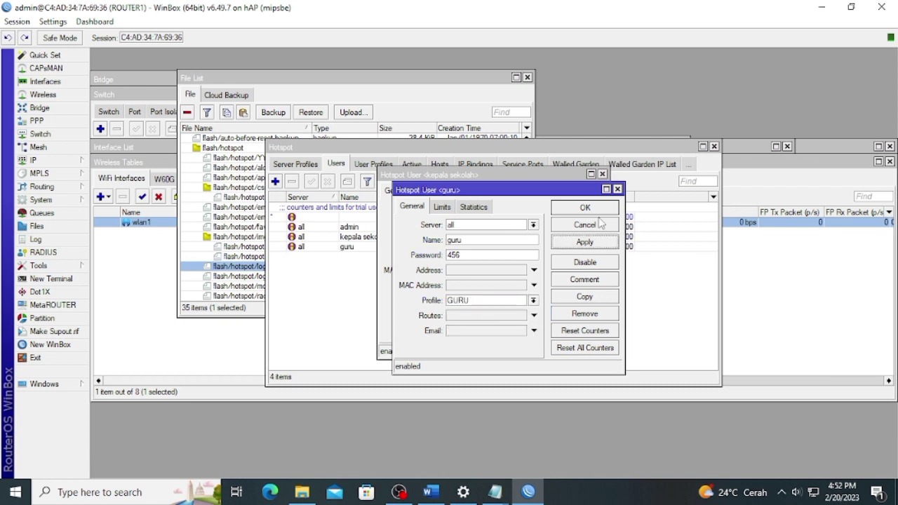
Add user 'siswa' with its password and the SISWA profile, then close all user windows.
{"action": "left_click", "coordinate": [588, 295]}
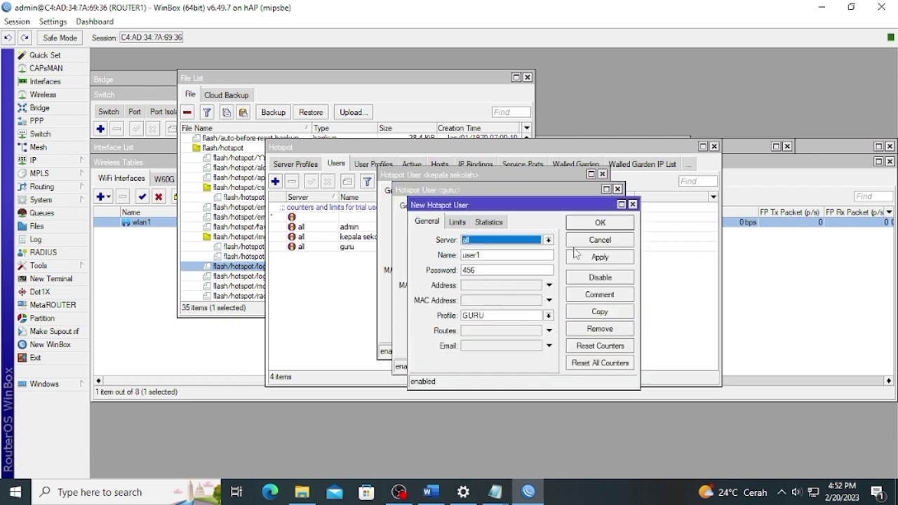
{"action": "double_click", "coordinate": [502, 255]}
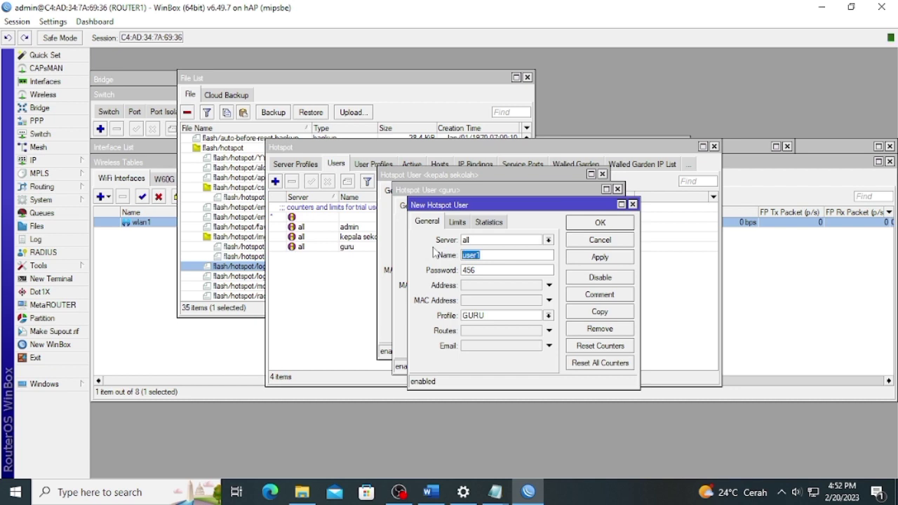
{"action": "type", "text": "siswa"}
{"action": "key", "text": "Tab"}
{"action": "type", "text": "789"}
{"action": "left_click", "coordinate": [490, 316]}
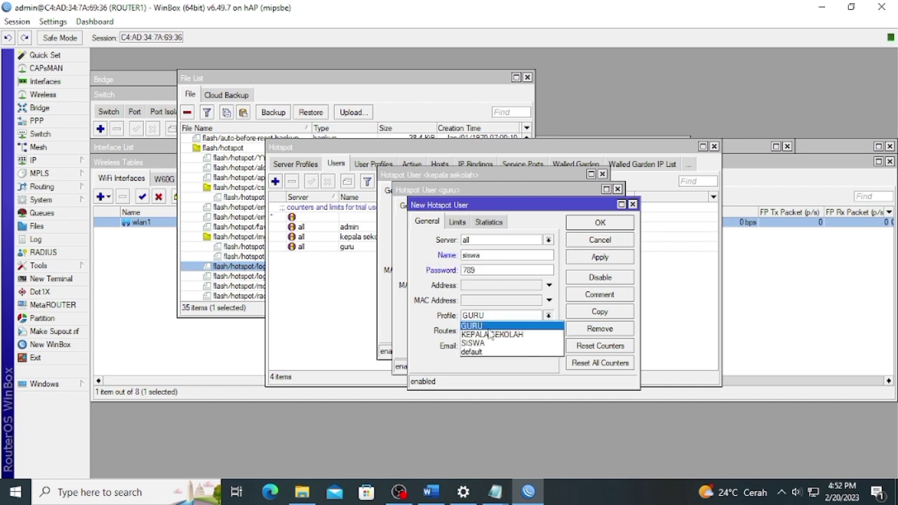
{"action": "left_click", "coordinate": [489, 341]}
{"action": "left_click", "coordinate": [611, 258]}
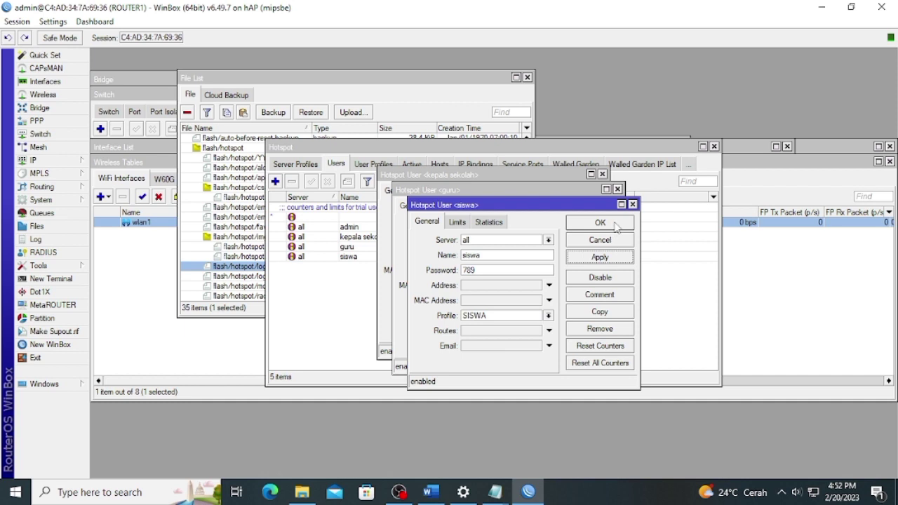
{"action": "left_click", "coordinate": [613, 225]}
{"action": "left_click", "coordinate": [608, 245]}
{"action": "left_click", "coordinate": [598, 209]}
{"action": "left_click", "coordinate": [582, 225]}
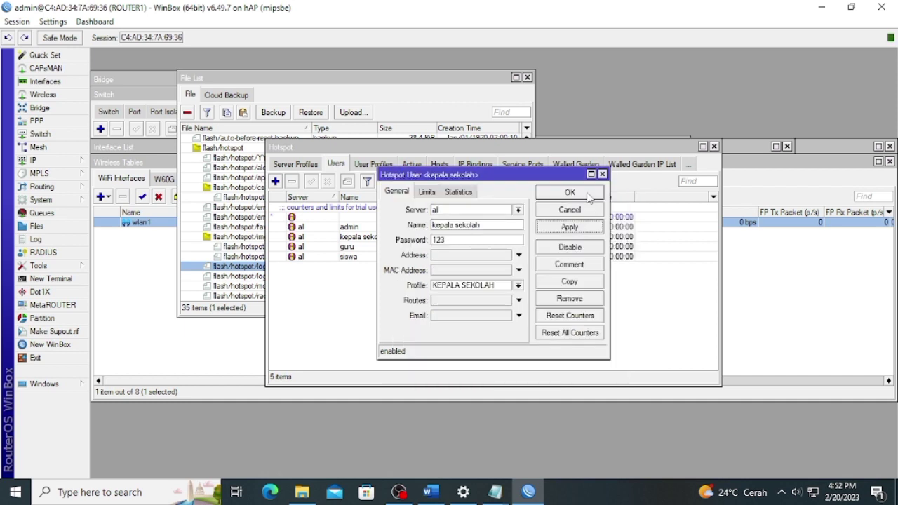
{"action": "left_click", "coordinate": [593, 193]}
On server profile hsprof1, turn off cookie login and enable HTTPS and HTTP PAP login.
{"action": "left_click", "coordinate": [296, 164]}
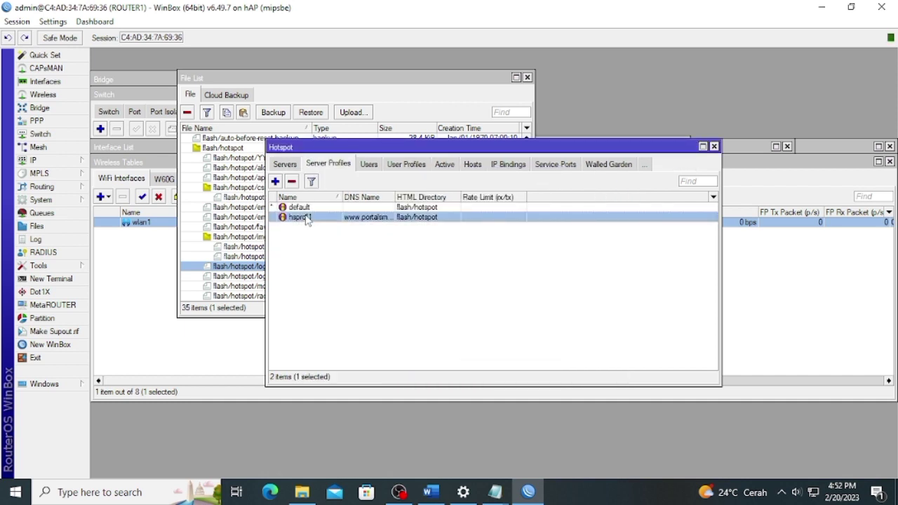
{"action": "double_click", "coordinate": [300, 216]}
{"action": "left_click", "coordinate": [401, 154]}
{"action": "left_click", "coordinate": [492, 172]}
{"action": "left_click", "coordinate": [492, 188]}
{"action": "left_click", "coordinate": [457, 202]}
{"action": "left_click", "coordinate": [599, 191]}
{"action": "left_click", "coordinate": [602, 158]}
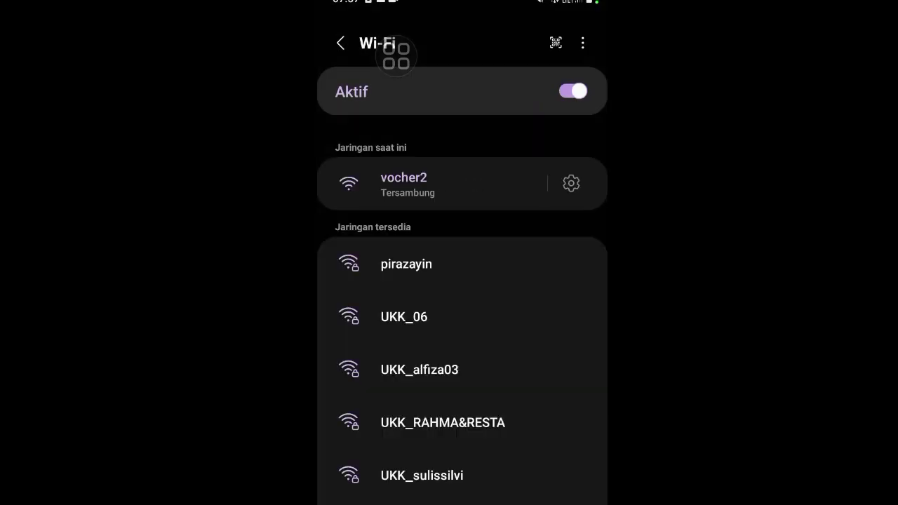
Join the phone to UKK_RAHMA&RESTA with the Wi-Fi password and open its hotspot sign-in page.
{"action": "left_click", "coordinate": [442, 422]}
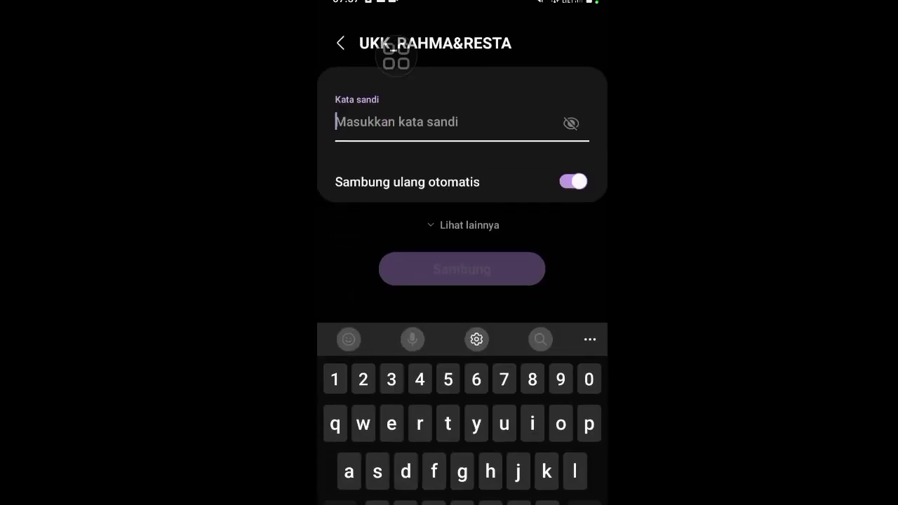
{"action": "type", "text": "12345678"}
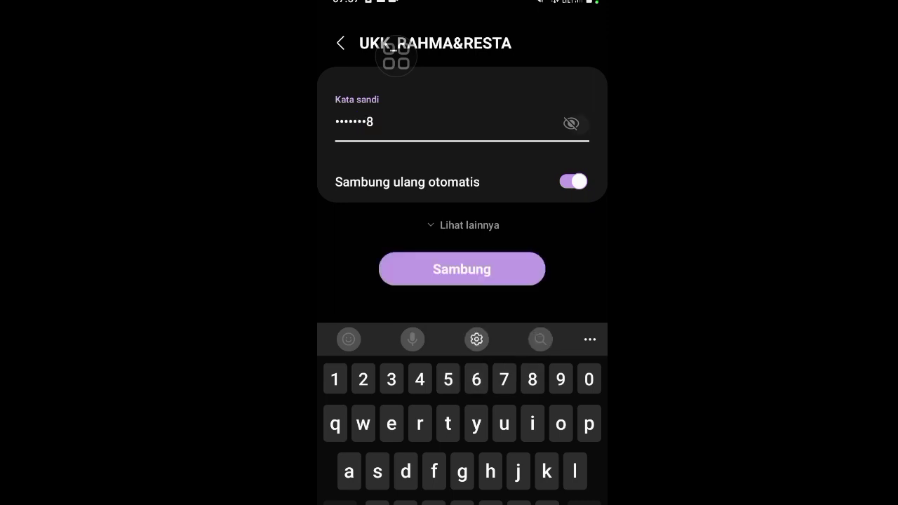
{"action": "left_click", "coordinate": [571, 123]}
{"action": "left_click", "coordinate": [462, 269]}
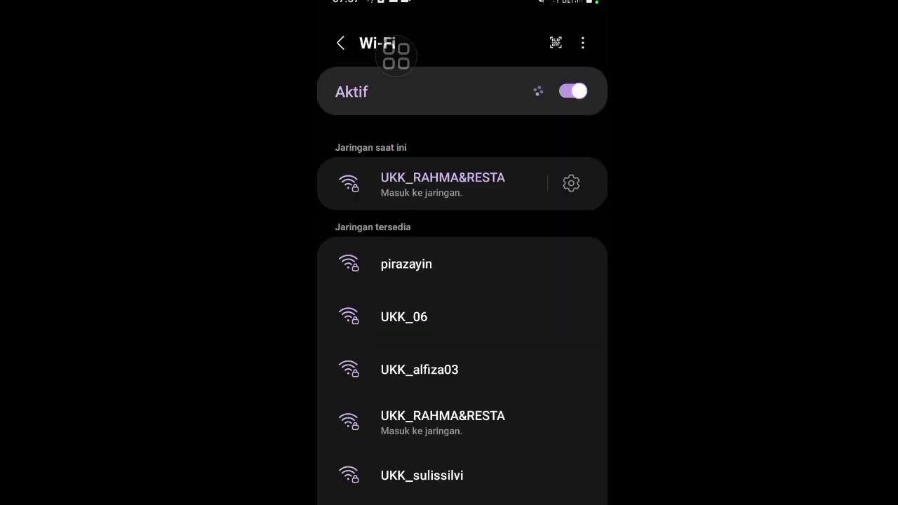
{"action": "left_click", "coordinate": [441, 184]}
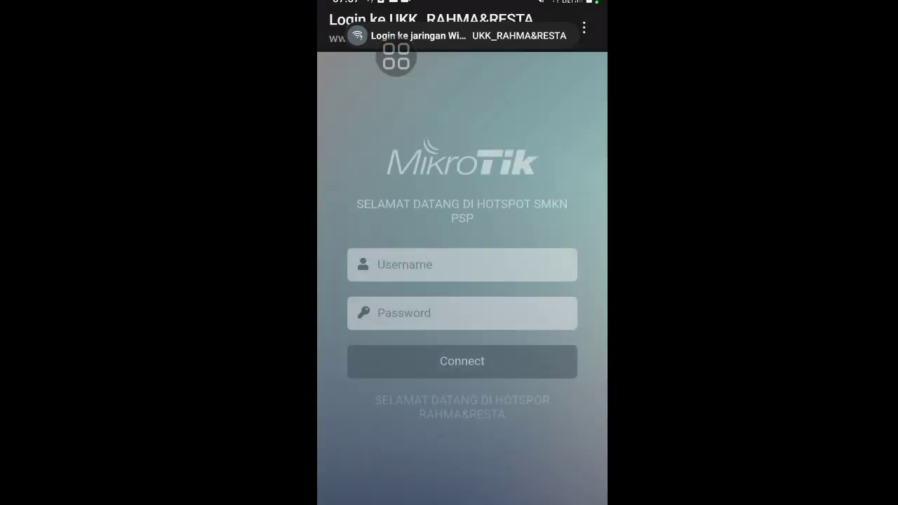
Log into the hotspot as 'kepala sekolah' with that user's password.
{"action": "left_click", "coordinate": [462, 264]}
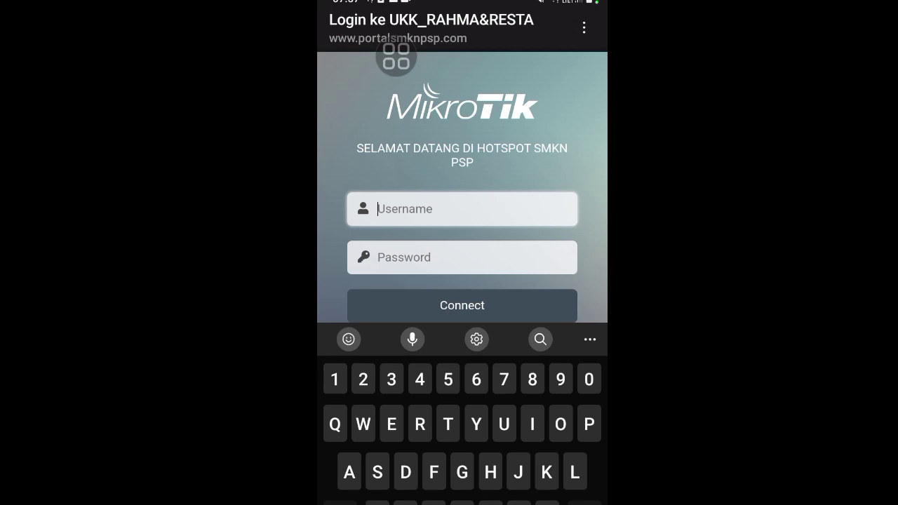
{"action": "type", "text": "K"}
{"action": "key", "text": "BackSpace"}
{"action": "key", "text": "shift"}
{"action": "key", "text": "shift"}
{"action": "key", "text": "shift"}
{"action": "type", "text": "kepala sekolah"}
{"action": "left_click", "coordinate": [462, 257]}
{"action": "type", "text": "12"}
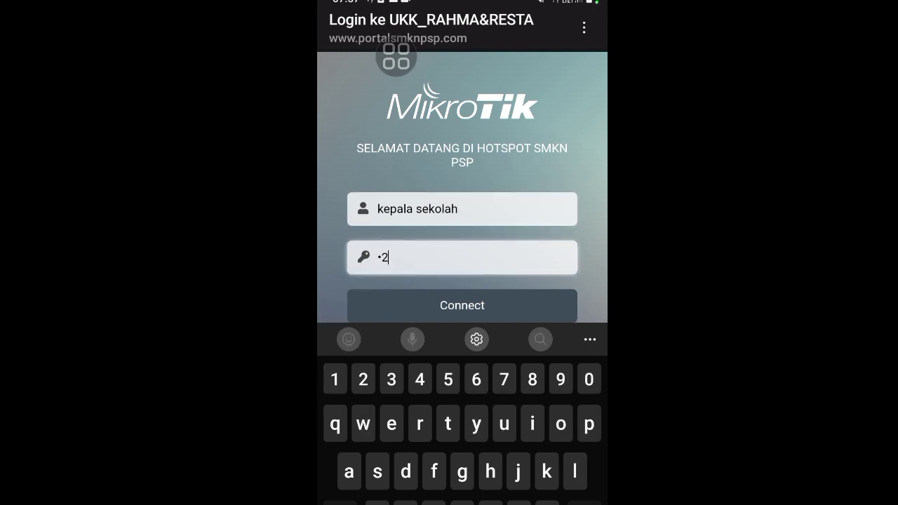
{"action": "key", "text": "Return"}
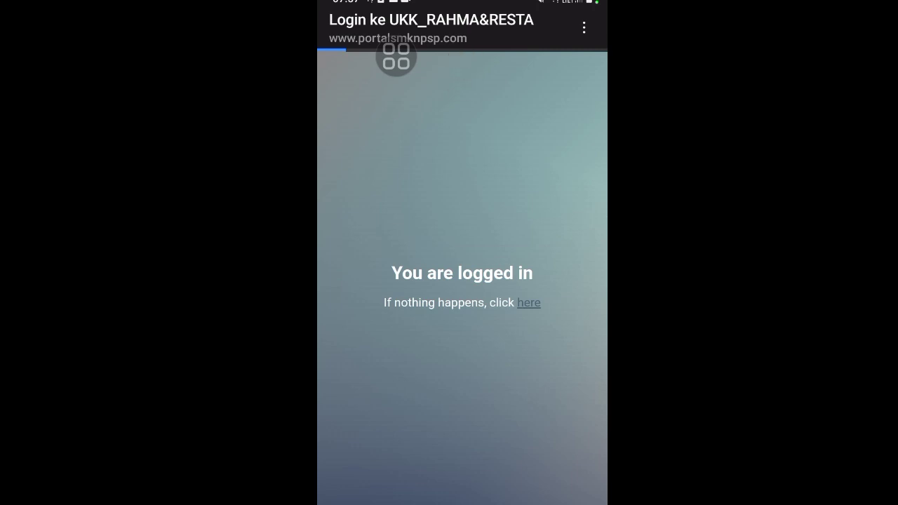
Open the UKK_RAHMA&RESTA network details to read the assigned IP 192.168.20.50.
{"action": "scroll", "coordinate": [463, 279], "scroll_direction": "up", "scroll_amount": 3}
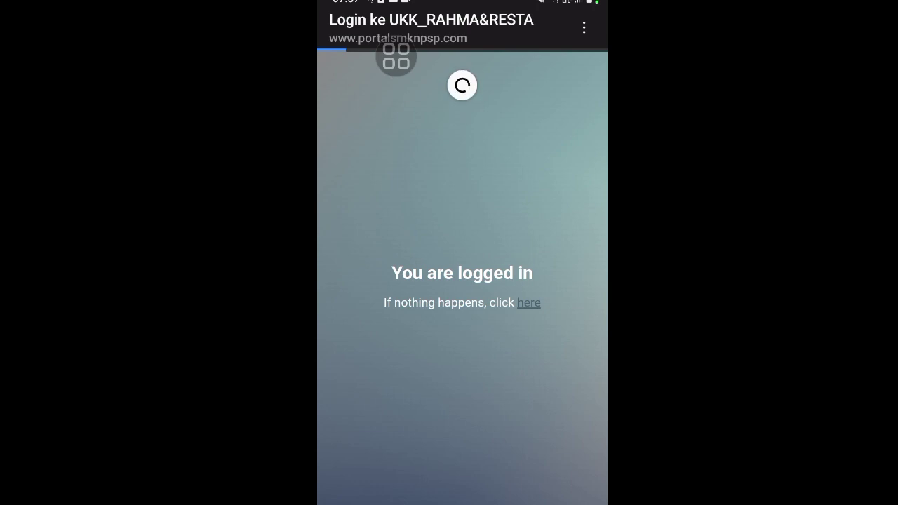
{"action": "left_click_drag", "start_coordinate": [463, 3], "coordinate": [463, 280]}
{"action": "left_click_drag", "start_coordinate": [462, 435], "coordinate": [462, 140]}
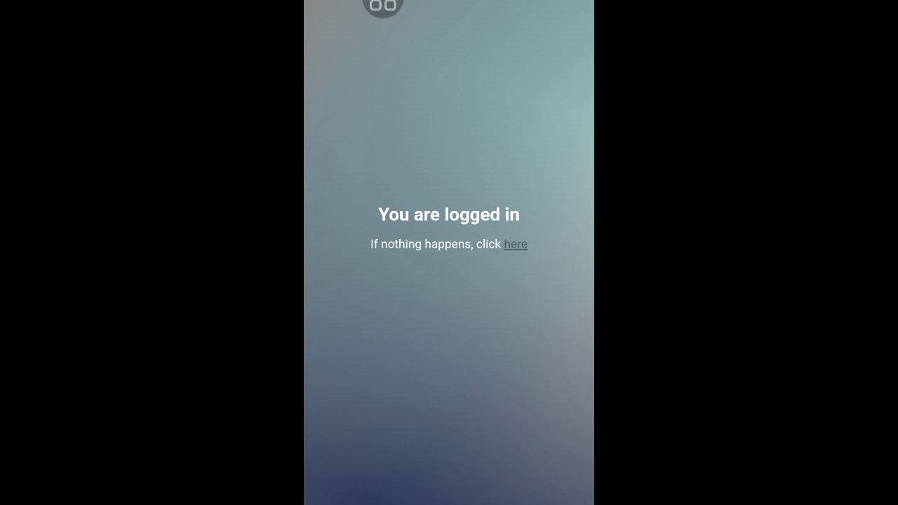
{"action": "left_click_drag", "start_coordinate": [449, 4], "coordinate": [449, 245]}
{"action": "left_click_drag", "start_coordinate": [449, 105], "coordinate": [449, 385]}
{"action": "left_click", "coordinate": [351, 295]}
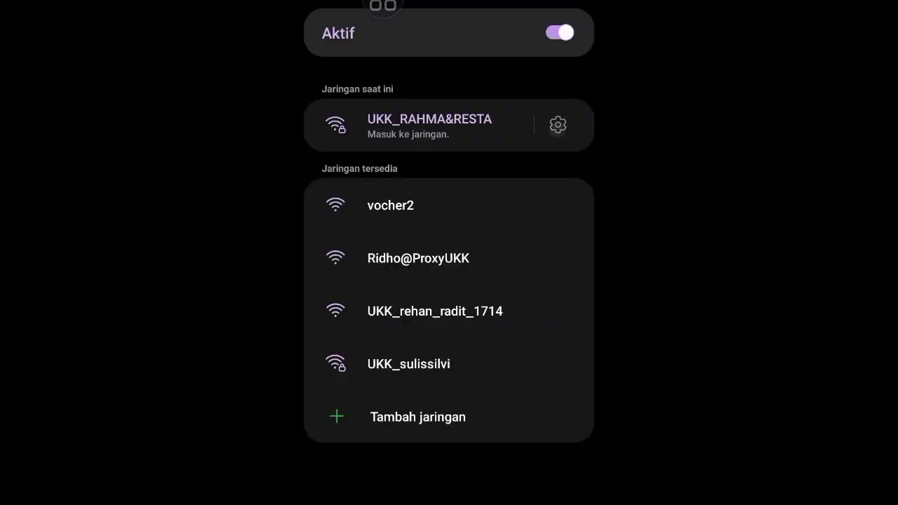
{"action": "left_click", "coordinate": [558, 125]}
{"action": "left_click", "coordinate": [449, 305]}
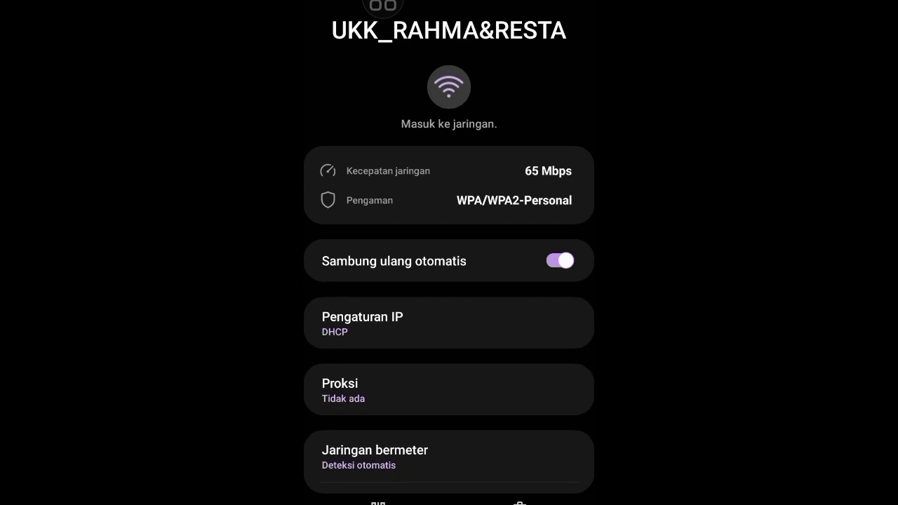
{"action": "scroll", "coordinate": [449, 281], "scroll_direction": "down", "scroll_amount": 3}
{"action": "scroll", "coordinate": [449, 449], "scroll_direction": "down", "scroll_amount": 2}
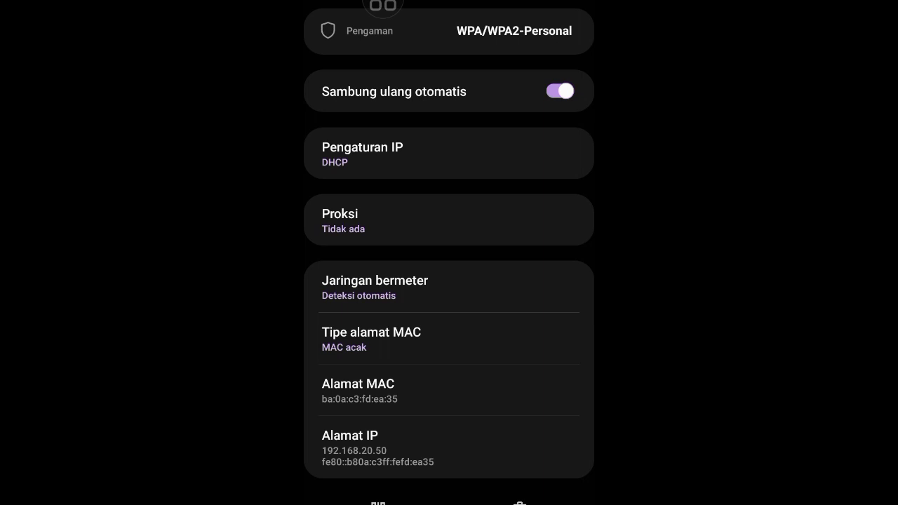
{"action": "left_click_drag", "start_coordinate": [449, 1], "coordinate": [449, 294]}
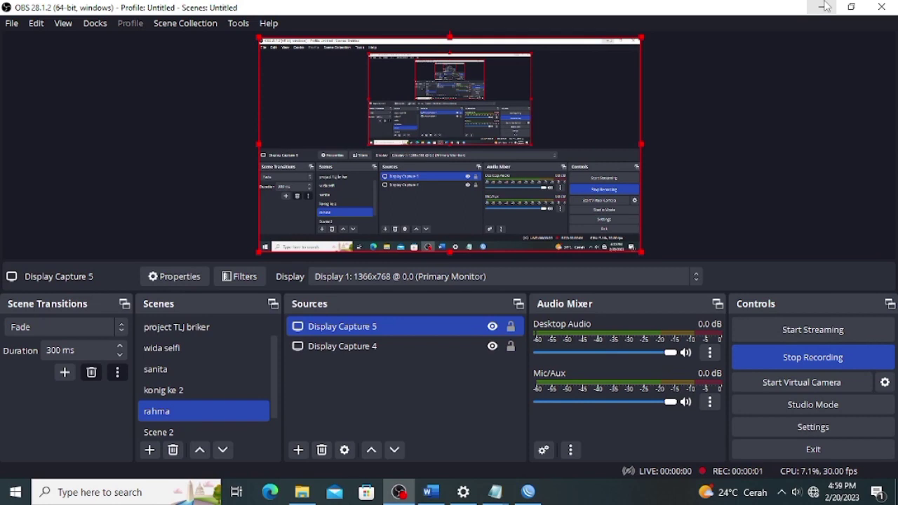
Rename the router identity from MikroTik to 'router switch', then review the VLAN spec in the task sheet.
{"action": "left_click", "coordinate": [822, 7]}
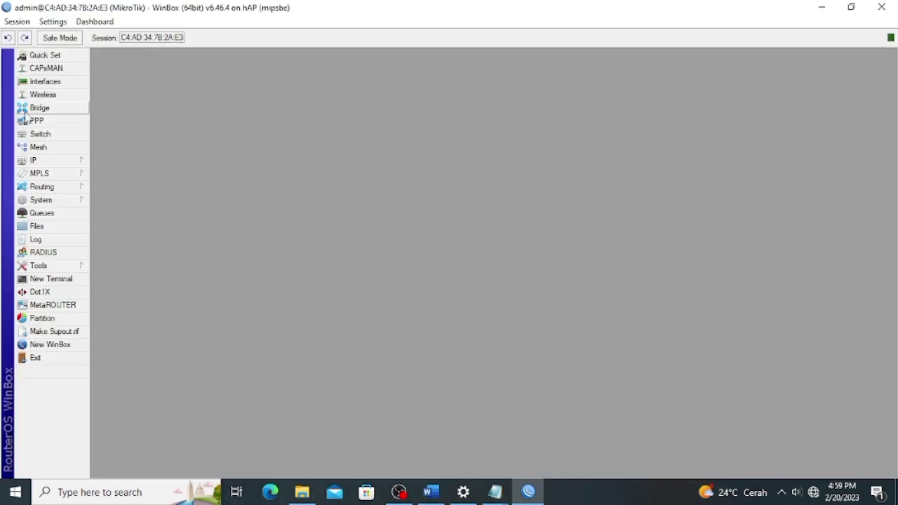
{"action": "left_click", "coordinate": [40, 109]}
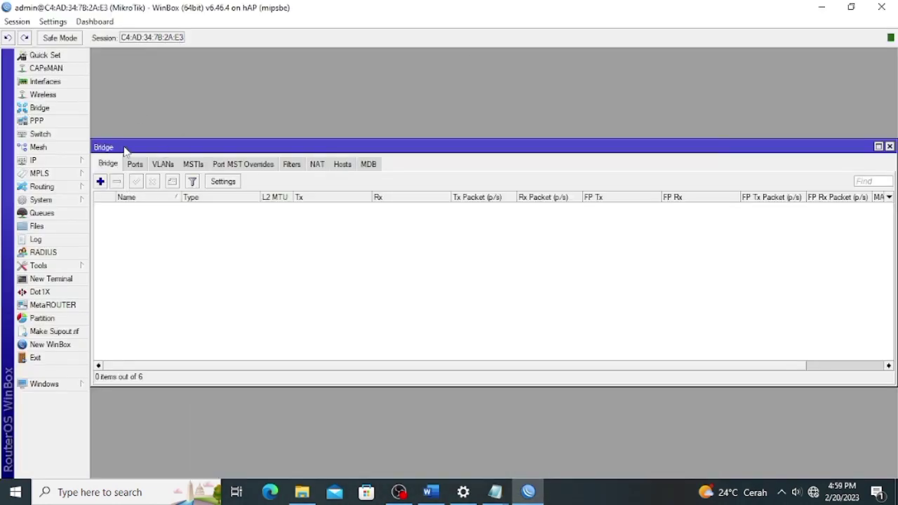
{"action": "left_click", "coordinate": [70, 201]}
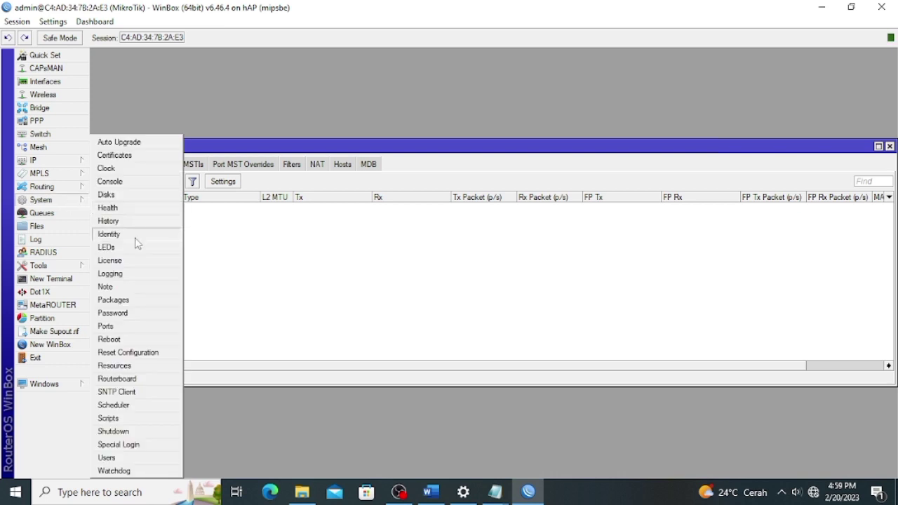
{"action": "left_click", "coordinate": [136, 235]}
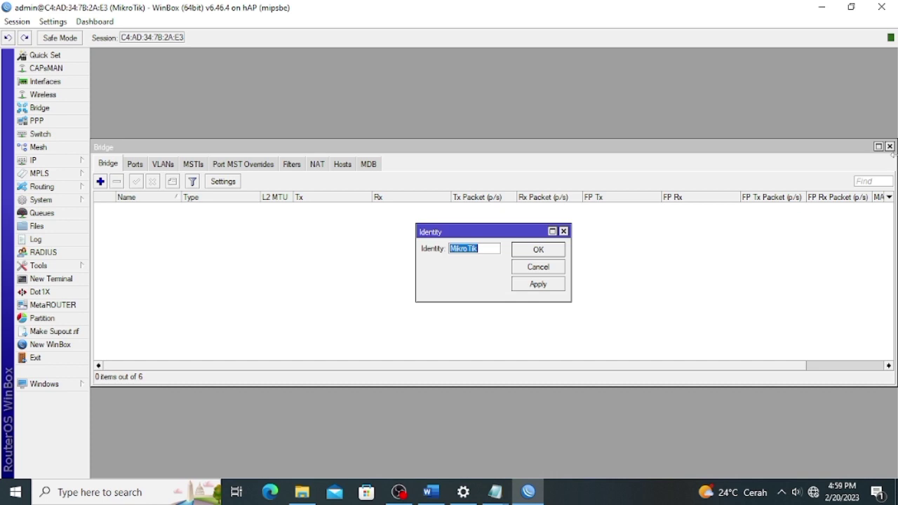
{"action": "type", "text": "router switch"}
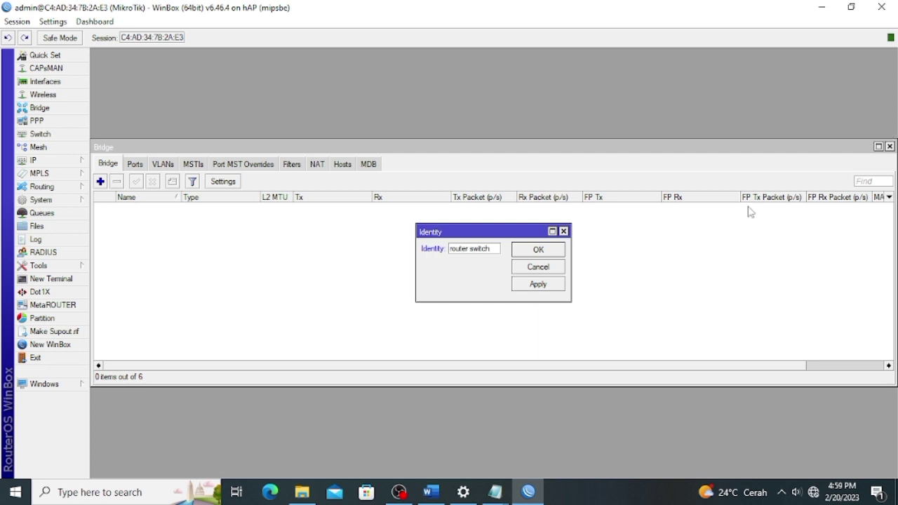
{"action": "left_click", "coordinate": [558, 284]}
{"action": "left_click", "coordinate": [553, 250]}
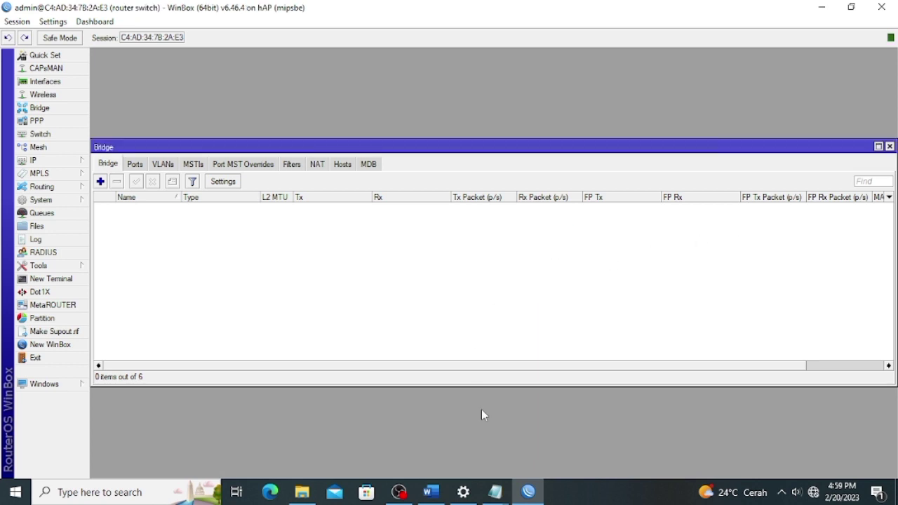
{"action": "left_click", "coordinate": [431, 491]}
{"action": "scroll", "coordinate": [358, 279], "scroll_direction": "down", "scroll_amount": 2}
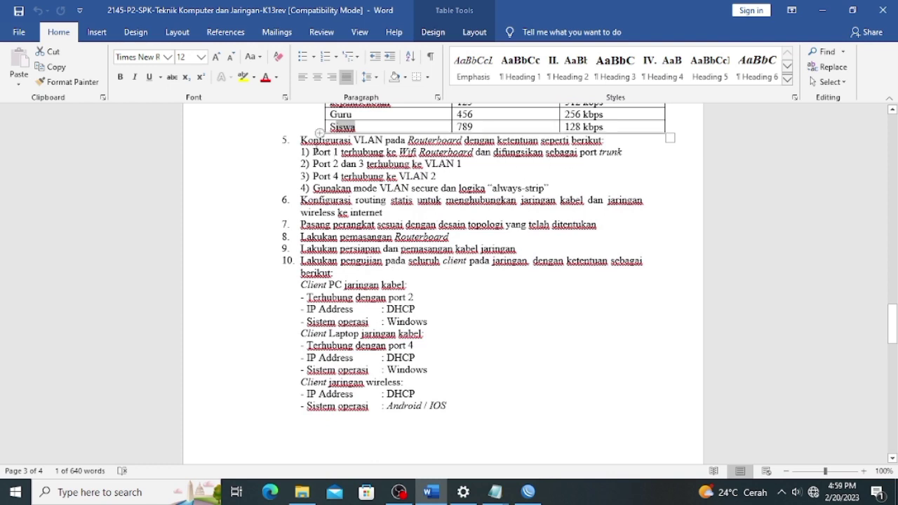
{"action": "left_click_drag", "start_coordinate": [313, 152], "coordinate": [350, 188]}
{"action": "left_click", "coordinate": [441, 176]}
{"action": "left_click_drag", "start_coordinate": [462, 164], "coordinate": [340, 165]}
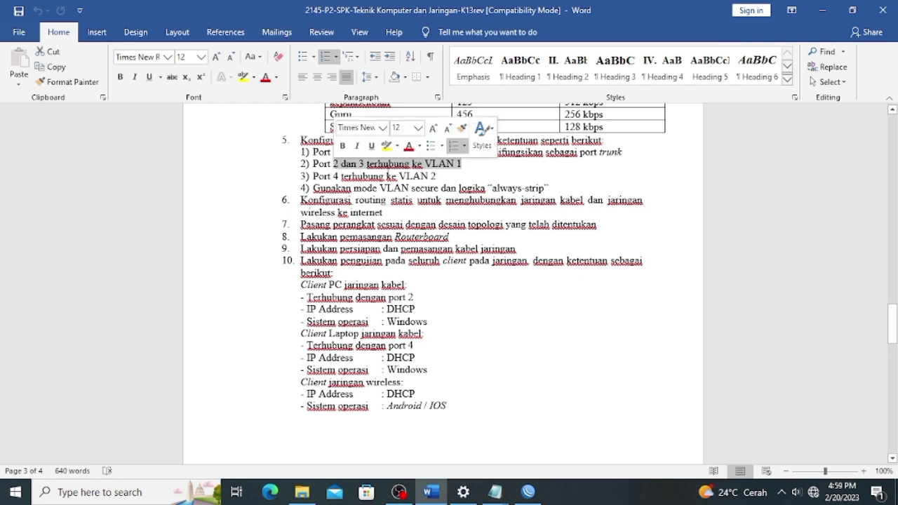
{"action": "left_click_drag", "start_coordinate": [436, 176], "coordinate": [313, 176]}
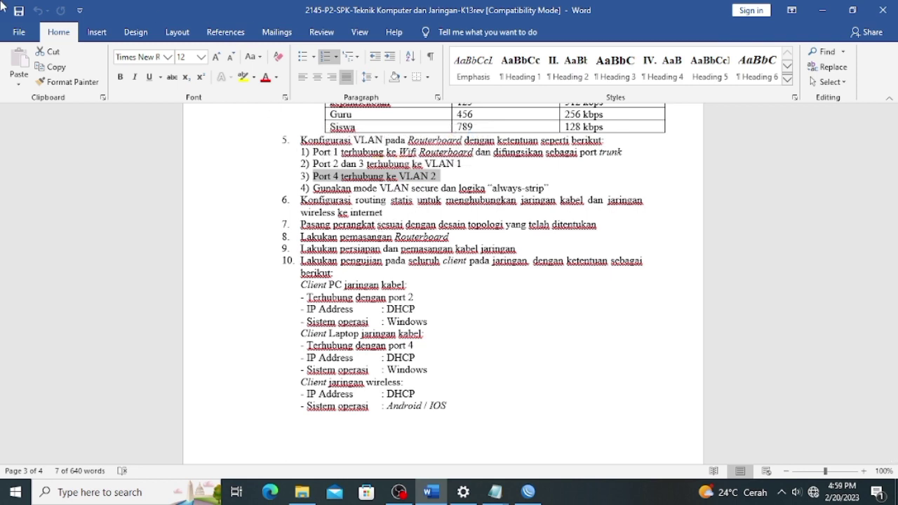
{"action": "scroll", "coordinate": [449, 281], "scroll_direction": "up", "scroll_amount": 2}
{"action": "left_click", "coordinate": [533, 492]}
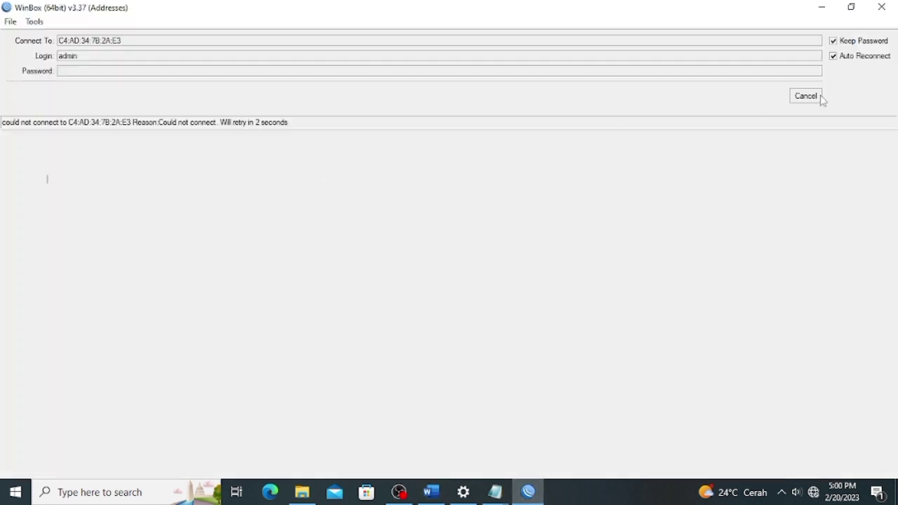
Connect WinBox to the 'router switch' neighbour and maximize the session window.
{"action": "left_click", "coordinate": [819, 96]}
{"action": "left_click", "coordinate": [59, 209]}
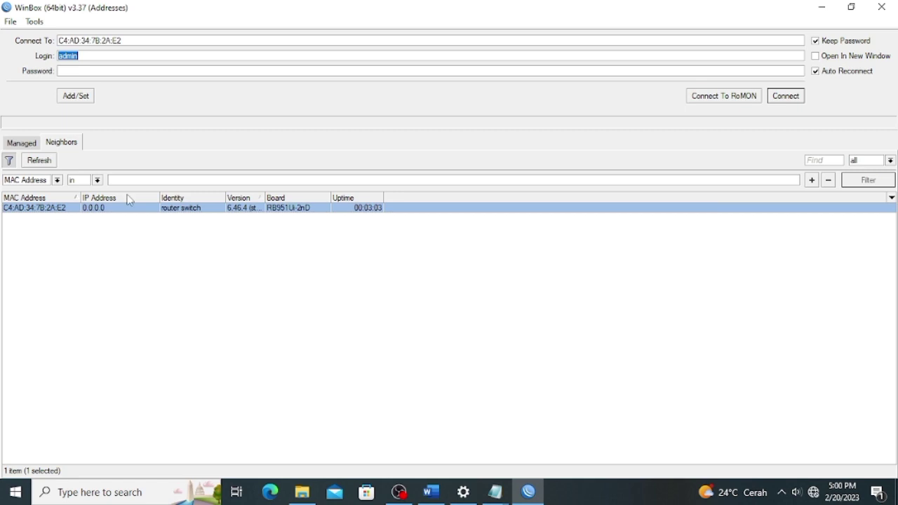
{"action": "left_click", "coordinate": [786, 95]}
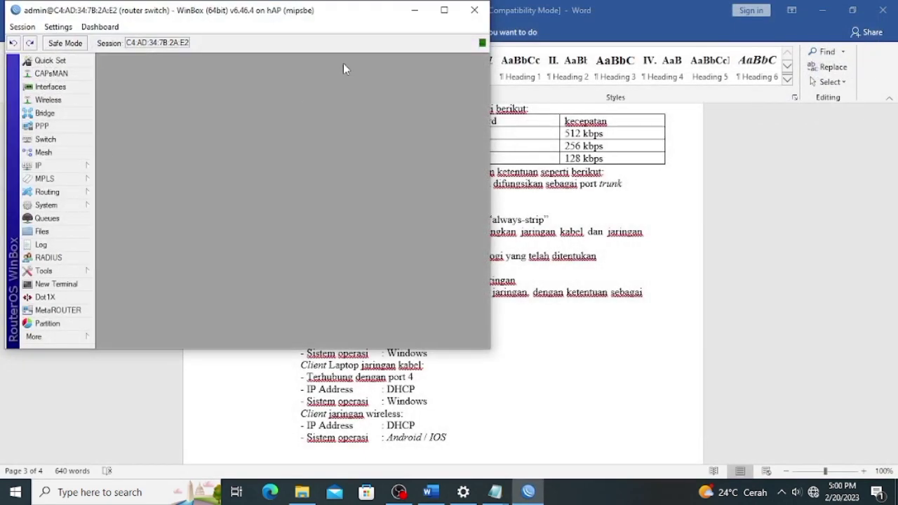
{"action": "left_click", "coordinate": [444, 10]}
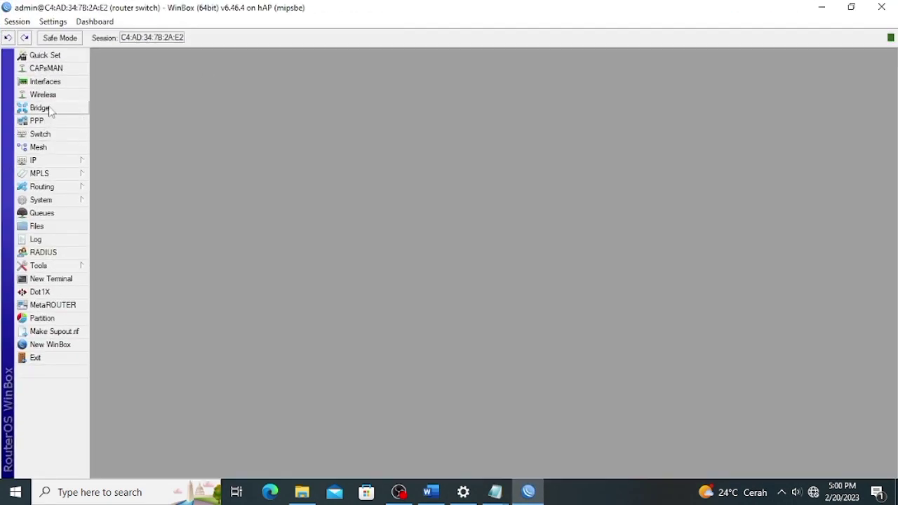
{"action": "left_click", "coordinate": [39, 108]}
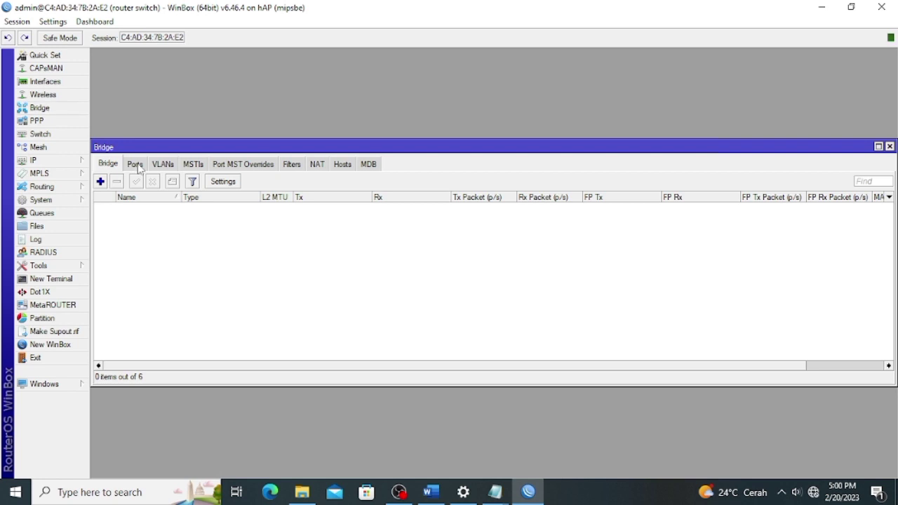
Create bridge1 and add ether1 as its first port.
{"action": "left_click", "coordinate": [102, 182]}
{"action": "left_click", "coordinate": [609, 175]}
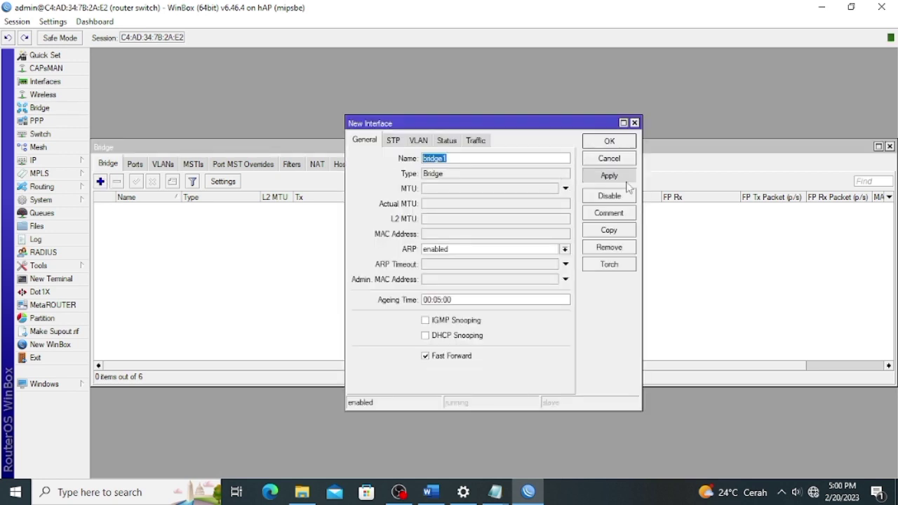
{"action": "left_click", "coordinate": [611, 140]}
{"action": "left_click", "coordinate": [137, 166]}
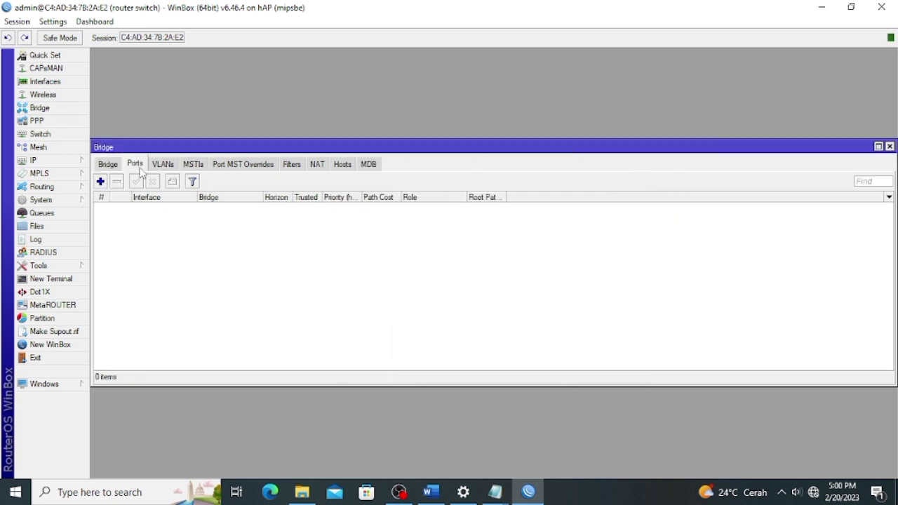
{"action": "left_click", "coordinate": [100, 182]}
{"action": "left_click", "coordinate": [470, 206]}
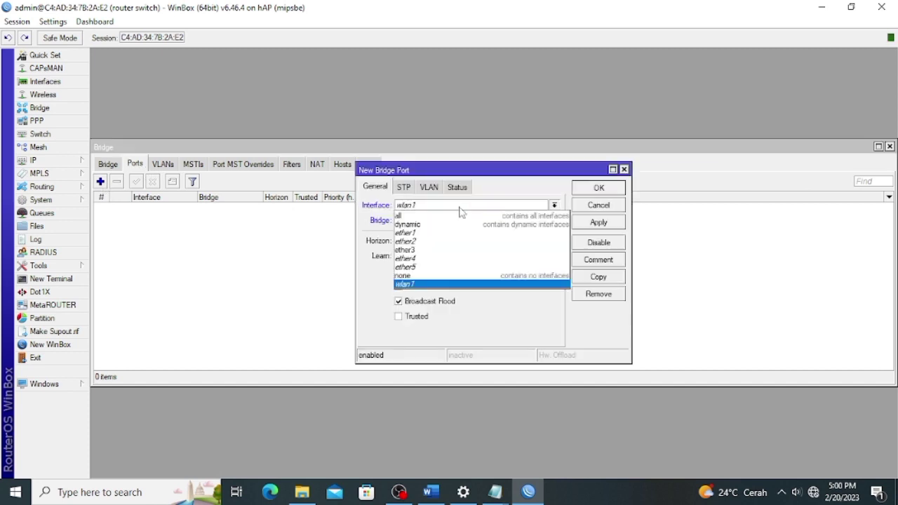
{"action": "left_click", "coordinate": [599, 222]}
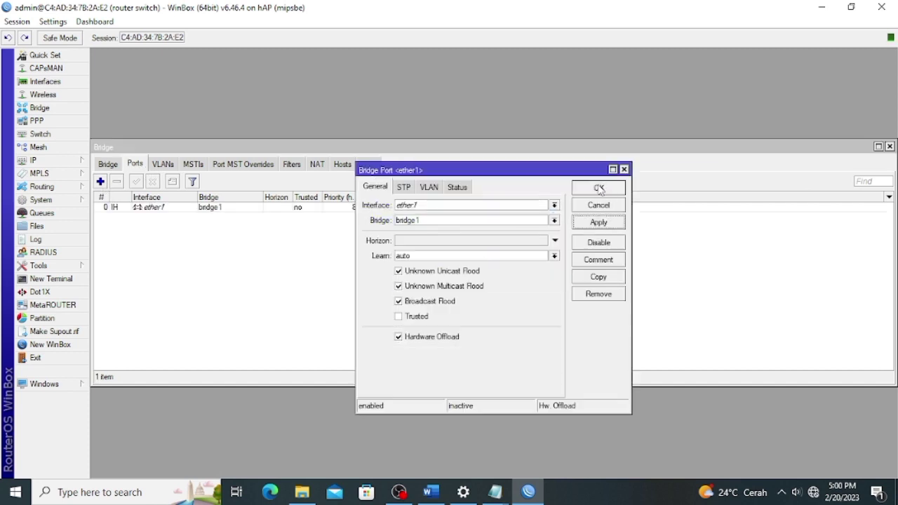
{"action": "left_click", "coordinate": [599, 188]}
Add ether2 and ether4 as further ports of bridge1.
{"action": "left_click", "coordinate": [100, 182]}
{"action": "left_click", "coordinate": [470, 206]}
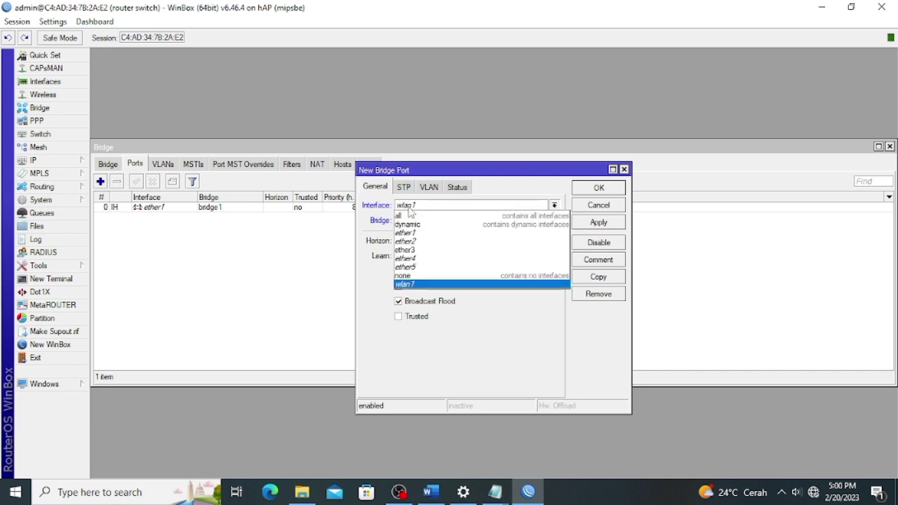
{"action": "left_click", "coordinate": [463, 234]}
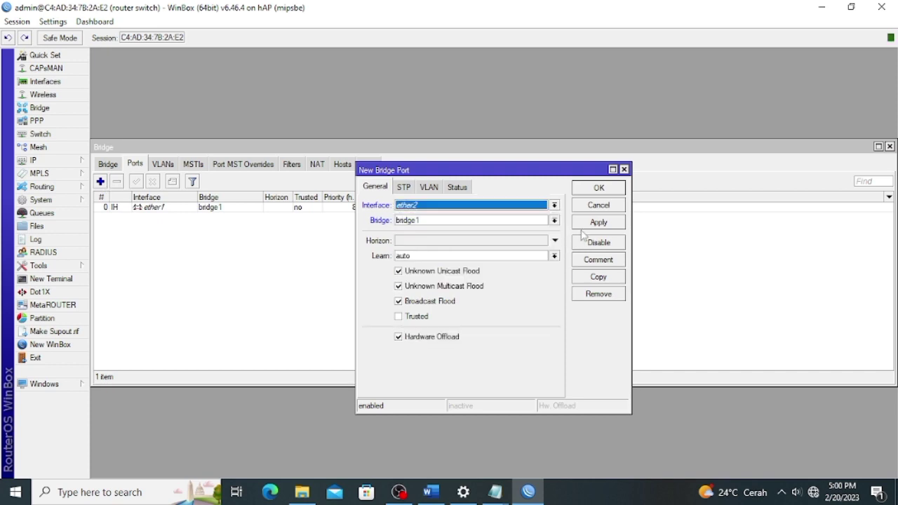
{"action": "left_click", "coordinate": [615, 223]}
{"action": "left_click", "coordinate": [610, 190]}
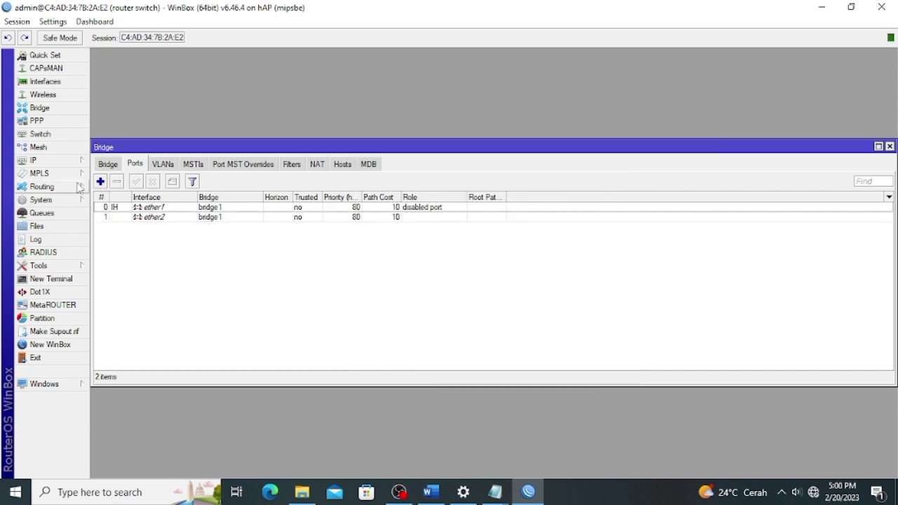
{"action": "left_click", "coordinate": [100, 182]}
{"action": "left_click", "coordinate": [440, 206]}
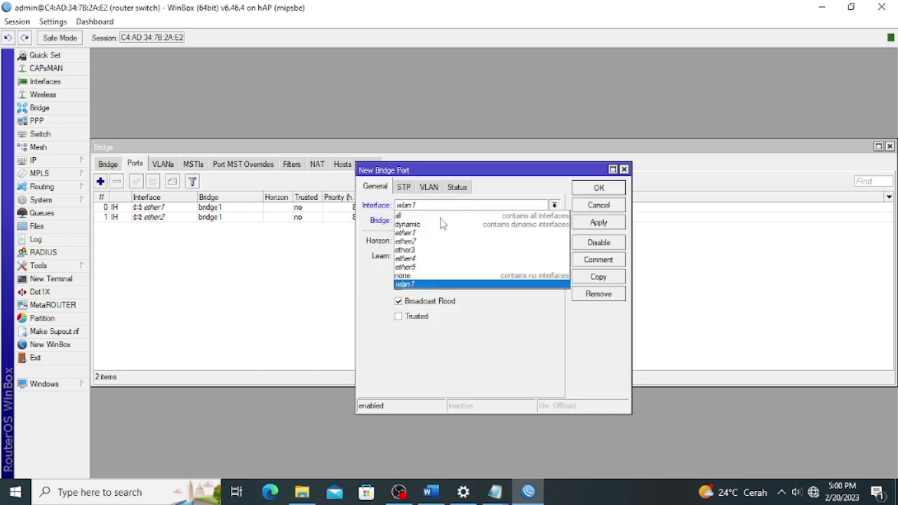
{"action": "left_click", "coordinate": [435, 259]}
{"action": "left_click", "coordinate": [608, 222]}
{"action": "left_click", "coordinate": [613, 194]}
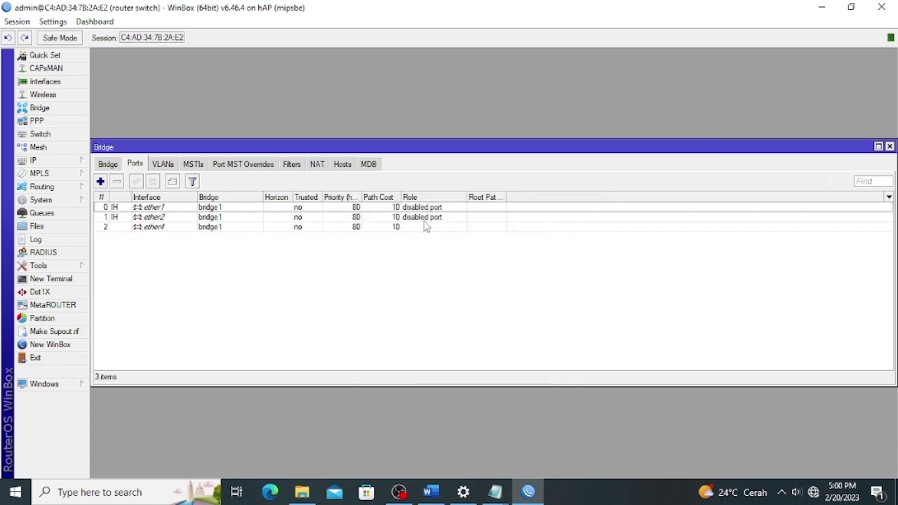
{"action": "left_click", "coordinate": [40, 134]}
Add a switch1 VLAN entry with VLAN ID 10 on ports ether1 and ether2.
{"action": "left_click", "coordinate": [307, 166]}
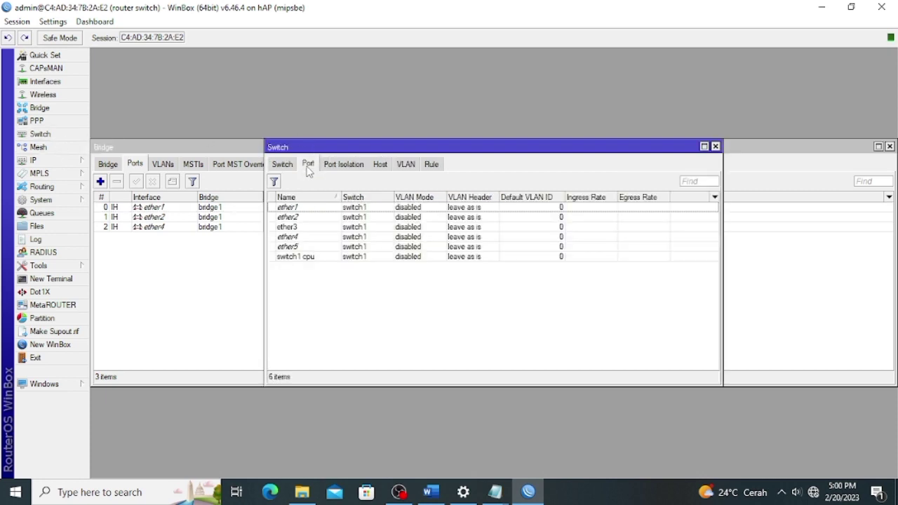
{"action": "left_click", "coordinate": [407, 164]}
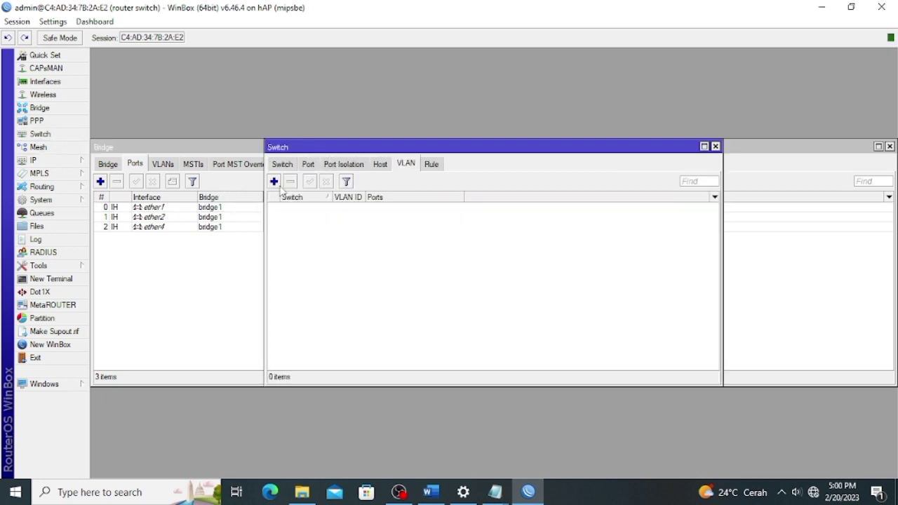
{"action": "left_click", "coordinate": [273, 181]}
{"action": "left_click", "coordinate": [445, 221]}
{"action": "left_click", "coordinate": [444, 227]}
{"action": "key", "text": "Tab"}
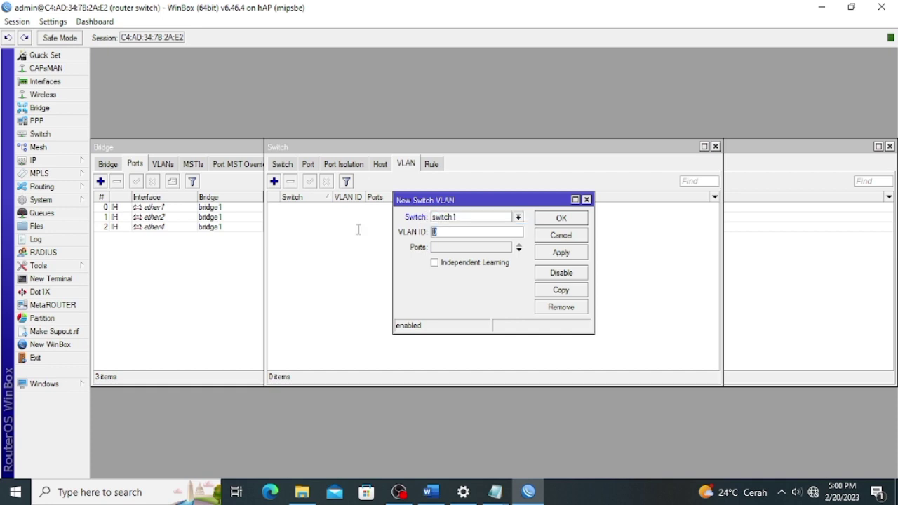
{"action": "type", "text": "10"}
{"action": "left_click", "coordinate": [449, 247]}
{"action": "left_click", "coordinate": [476, 264]}
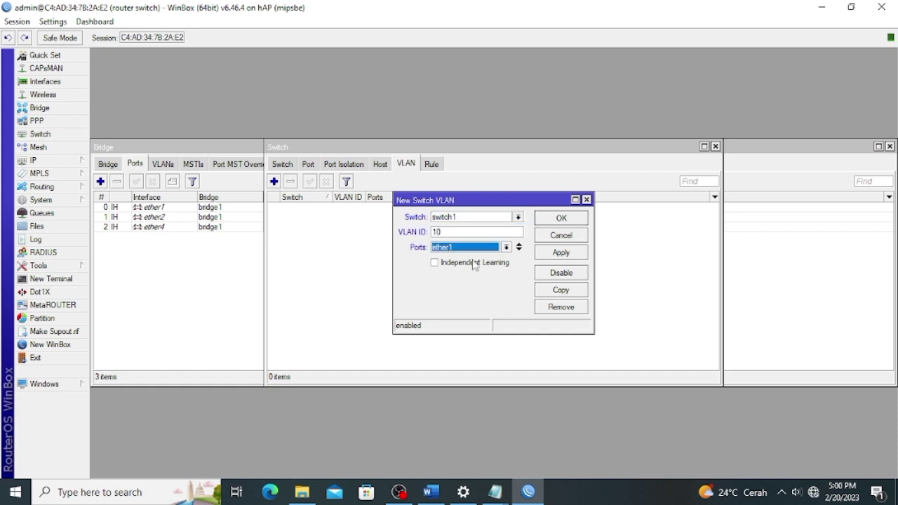
{"action": "left_click", "coordinate": [518, 250]}
{"action": "left_click", "coordinate": [506, 262]}
{"action": "left_click", "coordinate": [477, 284]}
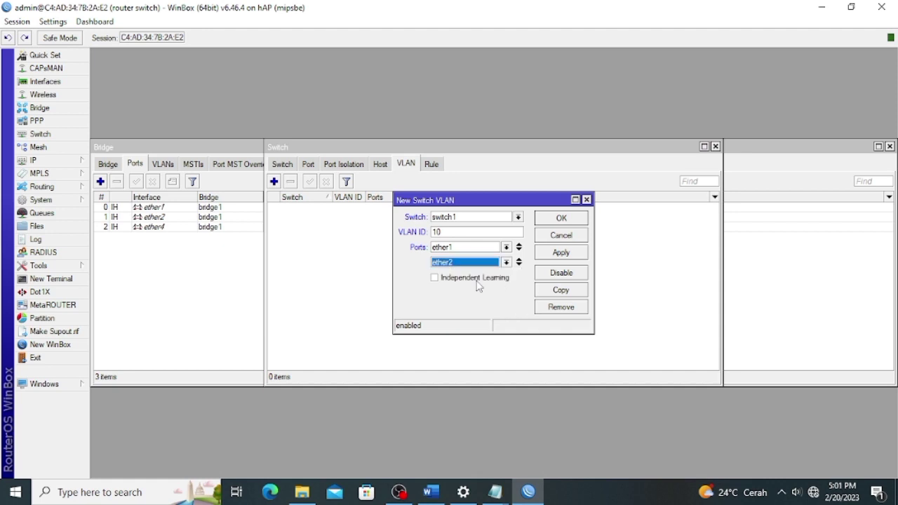
{"action": "left_click", "coordinate": [567, 254]}
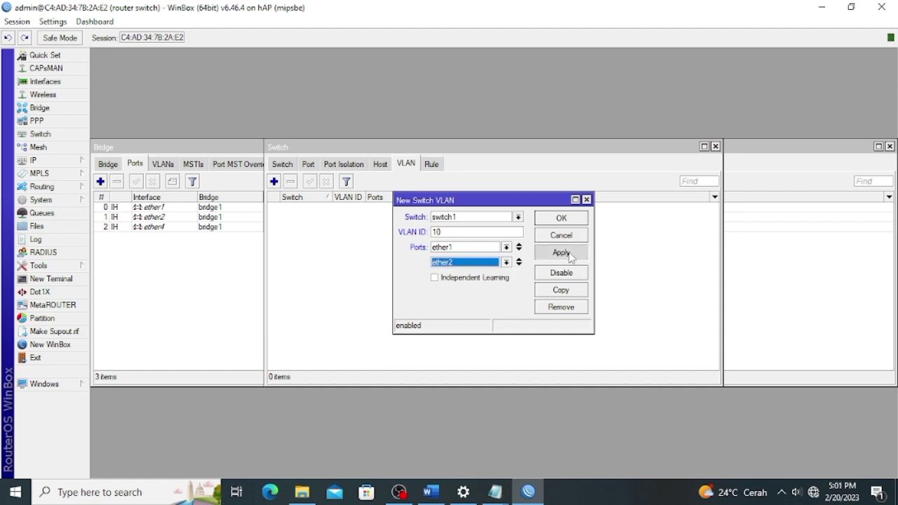
{"action": "left_click", "coordinate": [571, 221]}
Add a second switch VLAN entry with VLAN ID 20 on ports ether1 and ether4.
{"action": "left_click", "coordinate": [274, 182]}
{"action": "key", "text": "Tab"}
{"action": "type", "text": "20"}
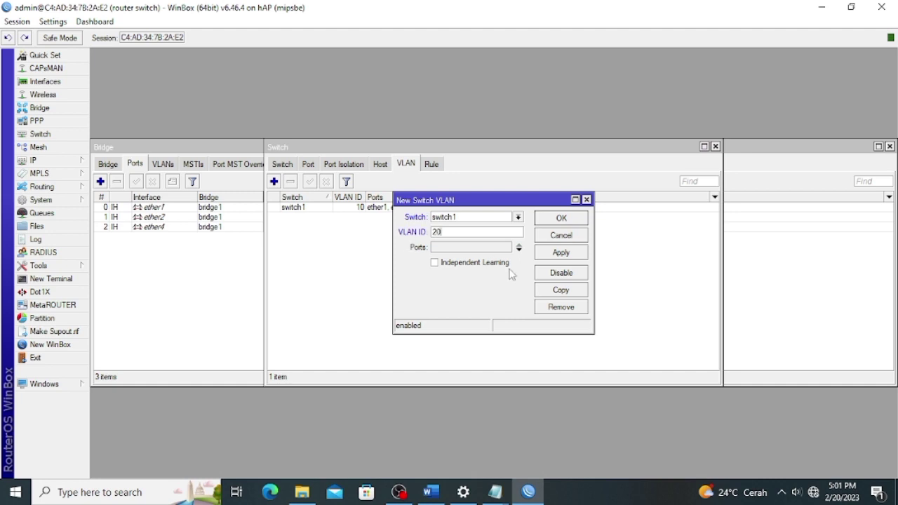
{"action": "left_click", "coordinate": [519, 249]}
{"action": "left_click", "coordinate": [519, 250]}
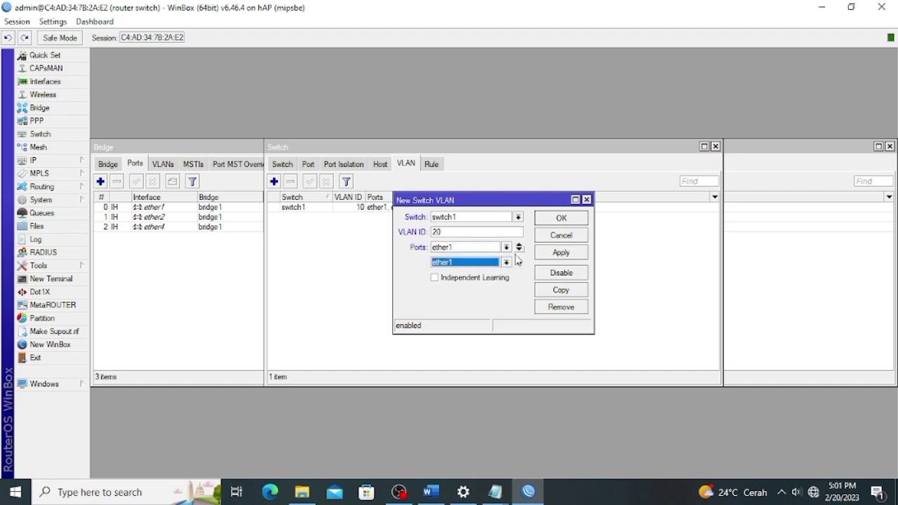
{"action": "left_click", "coordinate": [505, 262]}
{"action": "left_click", "coordinate": [512, 294]}
{"action": "left_click", "coordinate": [558, 251]}
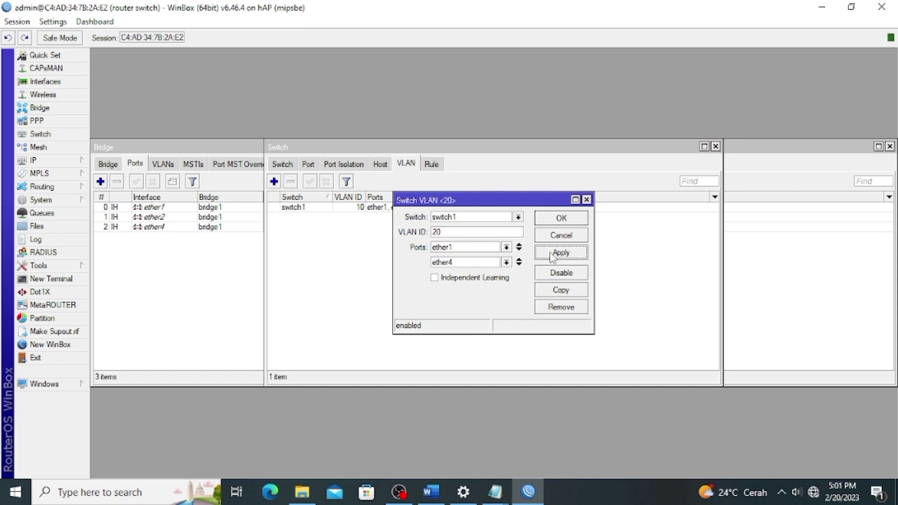
{"action": "left_click", "coordinate": [563, 220]}
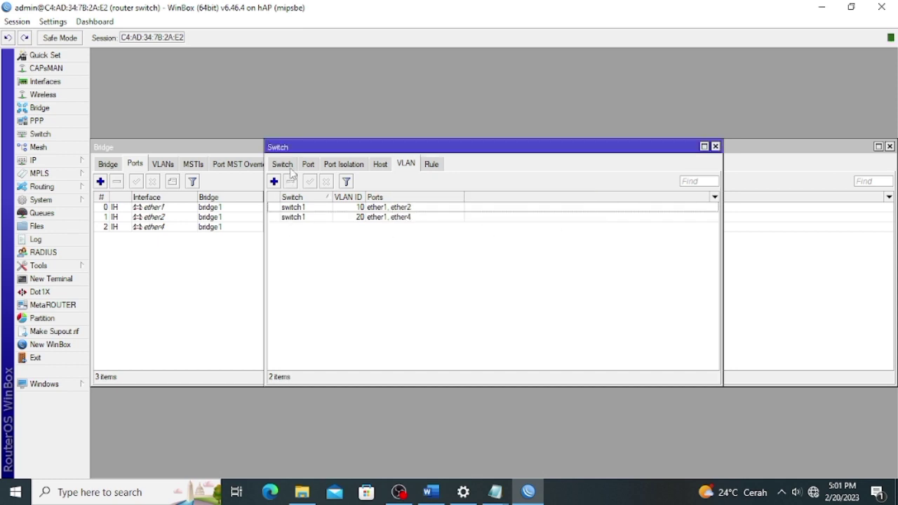
Set switch port ether1 to secure VLAN mode with 'add if missing' VLAN header.
{"action": "left_click", "coordinate": [282, 164]}
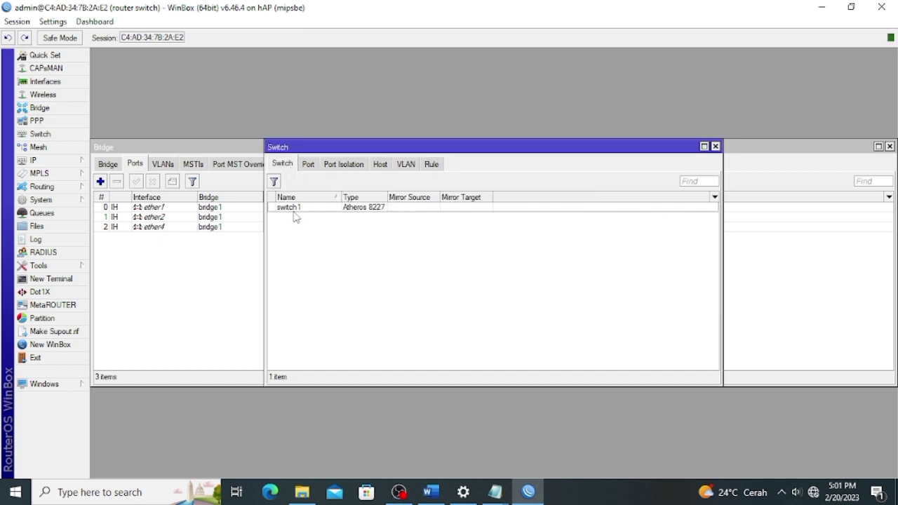
{"action": "left_click", "coordinate": [309, 166]}
{"action": "left_click", "coordinate": [295, 209]}
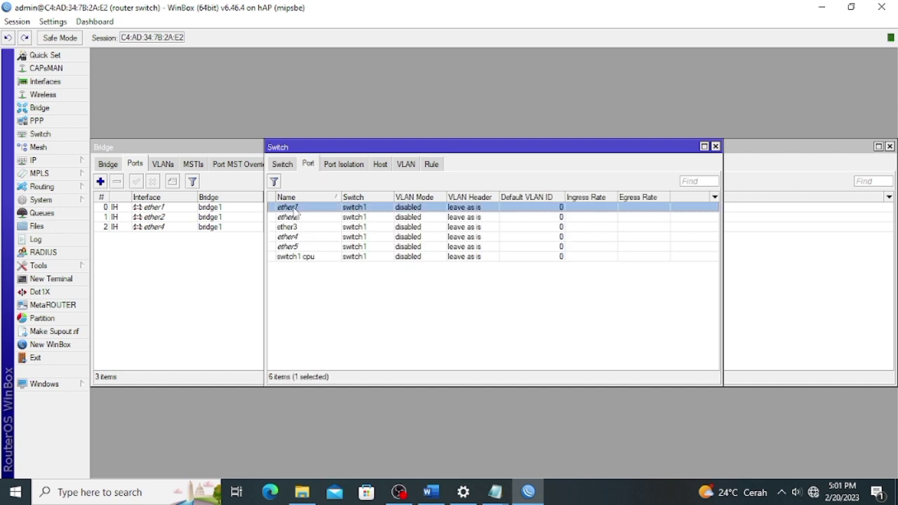
{"action": "double_click", "coordinate": [294, 211]}
{"action": "left_click", "coordinate": [453, 221]}
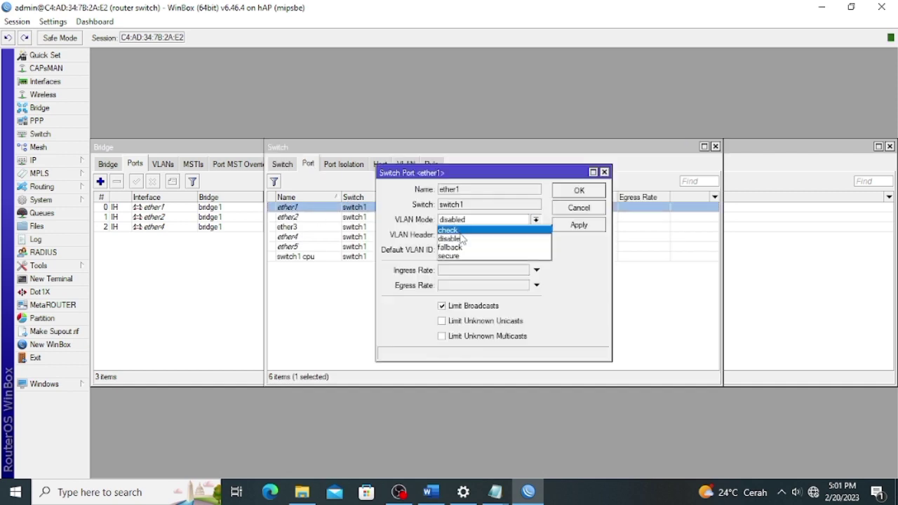
{"action": "left_click", "coordinate": [461, 256]}
{"action": "left_click", "coordinate": [469, 235]}
{"action": "left_click", "coordinate": [467, 243]}
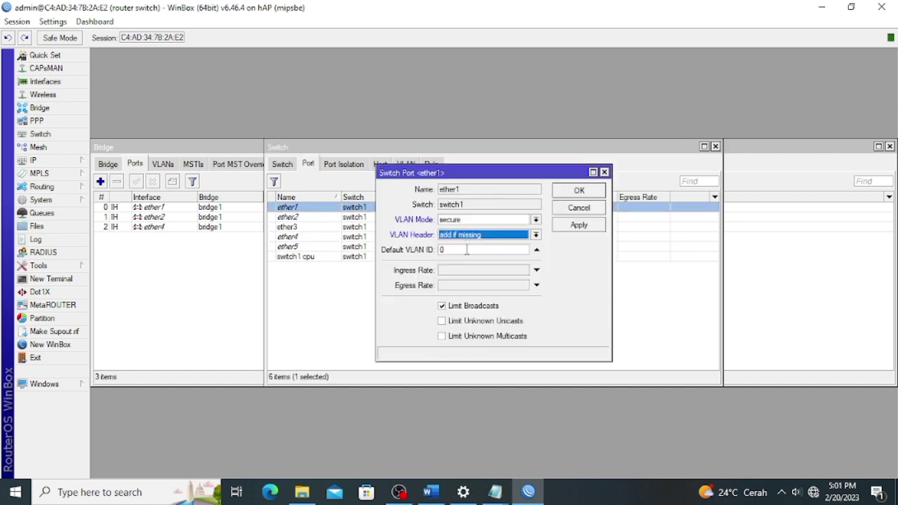
{"action": "left_click", "coordinate": [577, 225]}
{"action": "left_click", "coordinate": [570, 194]}
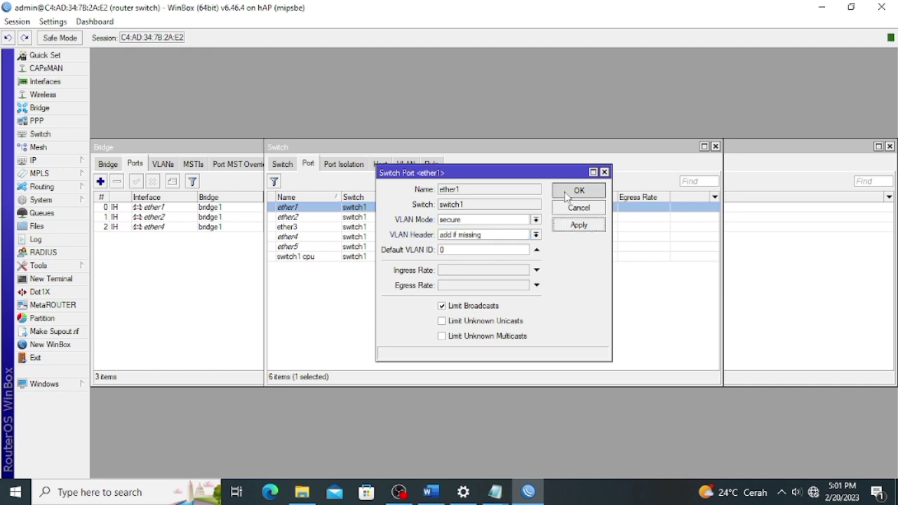
Set ether2 to secure VLAN mode, always strip, with default VLAN ID 10.
{"action": "double_click", "coordinate": [307, 219]}
{"action": "left_click", "coordinate": [443, 220]}
{"action": "left_click", "coordinate": [460, 256]}
{"action": "left_click", "coordinate": [476, 236]}
{"action": "left_click", "coordinate": [477, 252]}
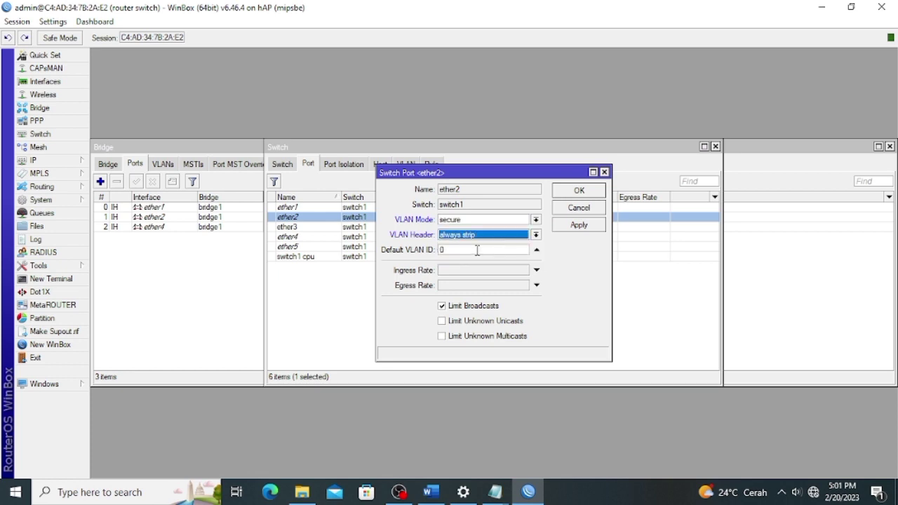
{"action": "key", "text": "Tab"}
{"action": "type", "text": "10"}
{"action": "left_click", "coordinate": [570, 195]}
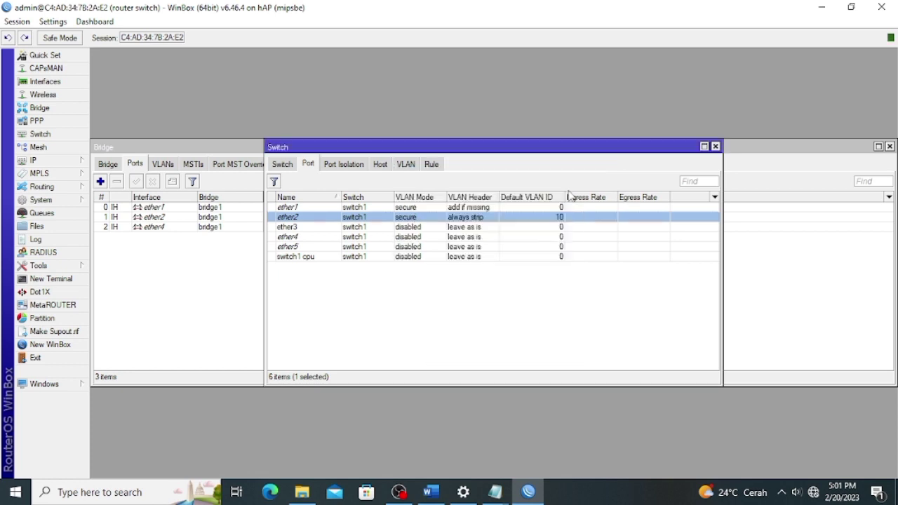
Set ether4 to secure VLAN mode, always strip, with default VLAN ID 20.
{"action": "double_click", "coordinate": [414, 242]}
{"action": "left_click", "coordinate": [496, 222]}
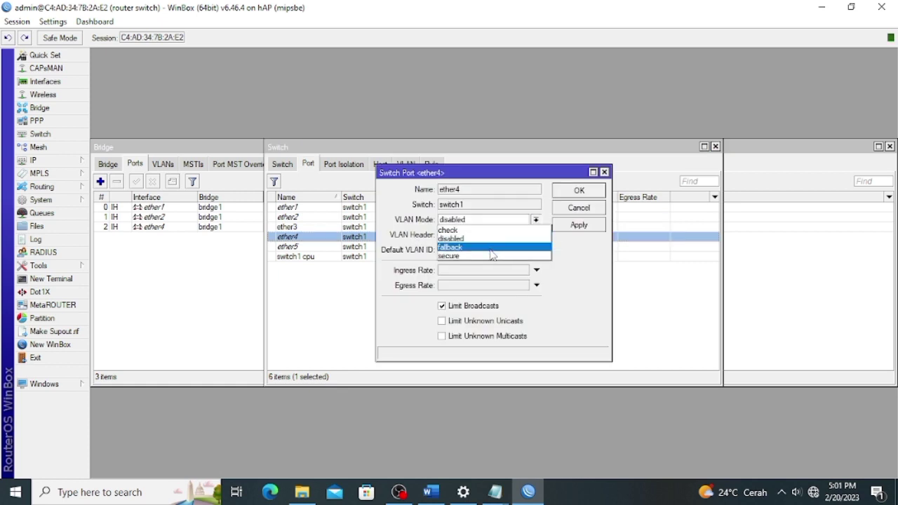
{"action": "left_click", "coordinate": [492, 256]}
{"action": "left_click", "coordinate": [491, 238]}
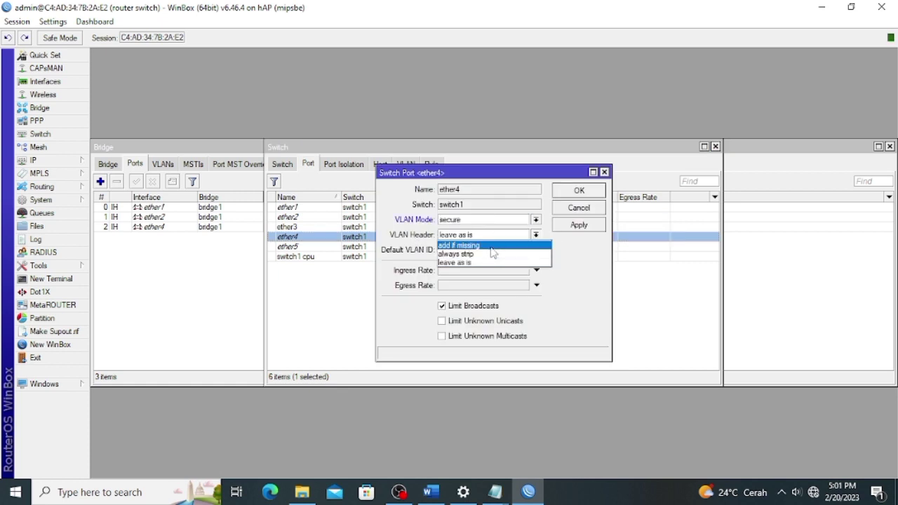
{"action": "left_click", "coordinate": [492, 253]}
{"action": "type", "text": "20"}
{"action": "left_click", "coordinate": [578, 225]}
{"action": "left_click", "coordinate": [579, 190]}
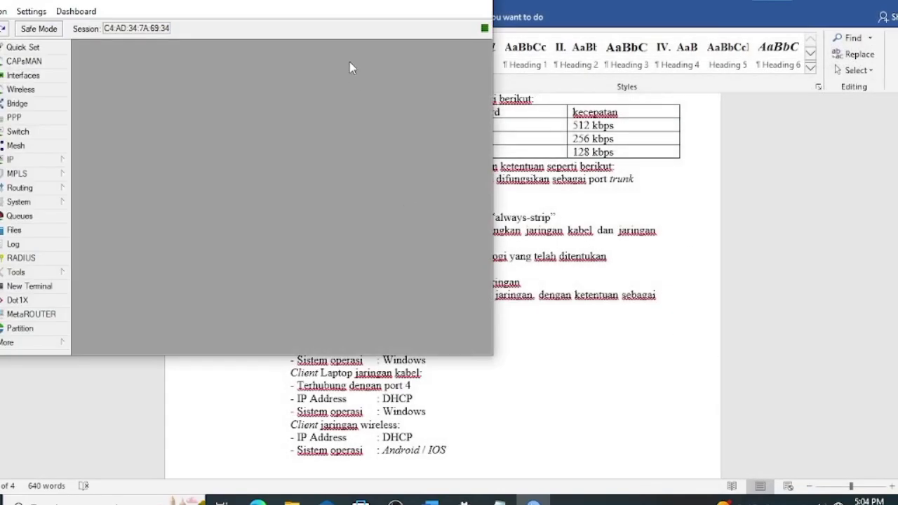
Restart the PC's Ethernet adapter by disabling and re-enabling it in Network Connections.
{"action": "double_click", "coordinate": [445, 5]}
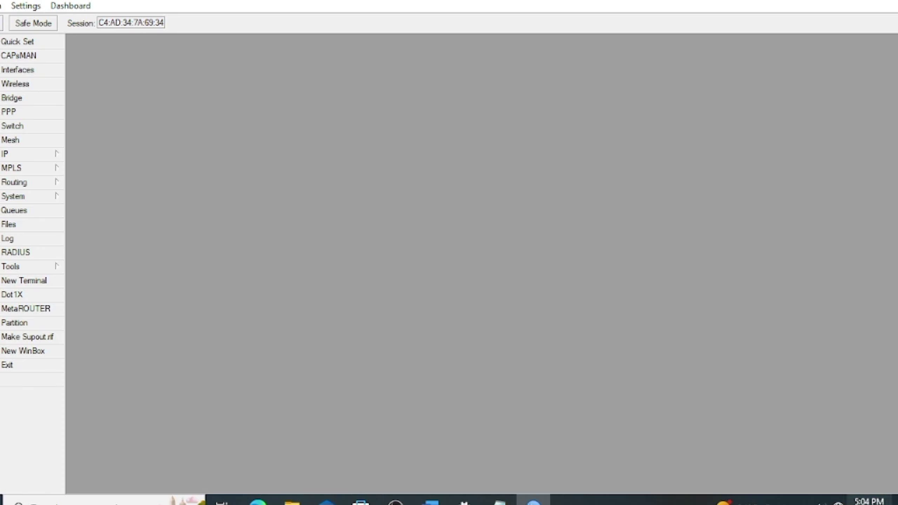
{"action": "left_click", "coordinate": [838, 501]}
{"action": "left_click", "coordinate": [795, 376]}
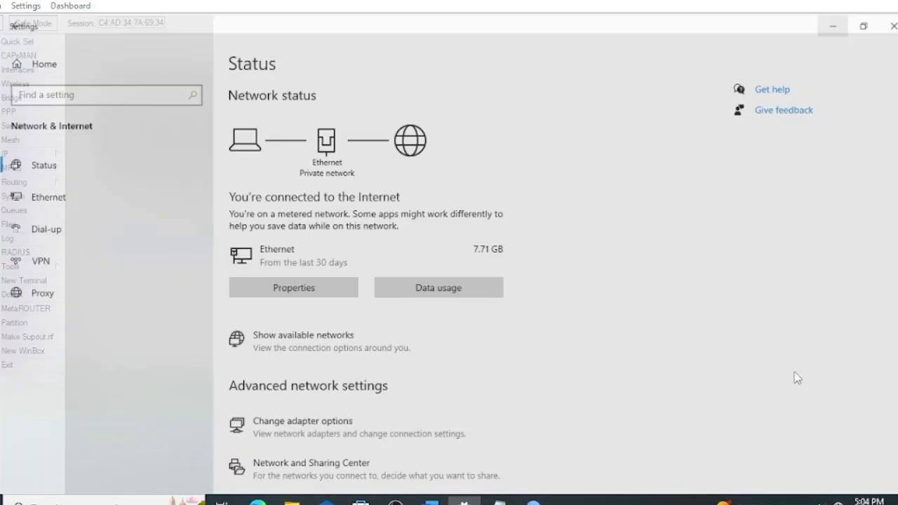
{"action": "left_click", "coordinate": [781, 83]}
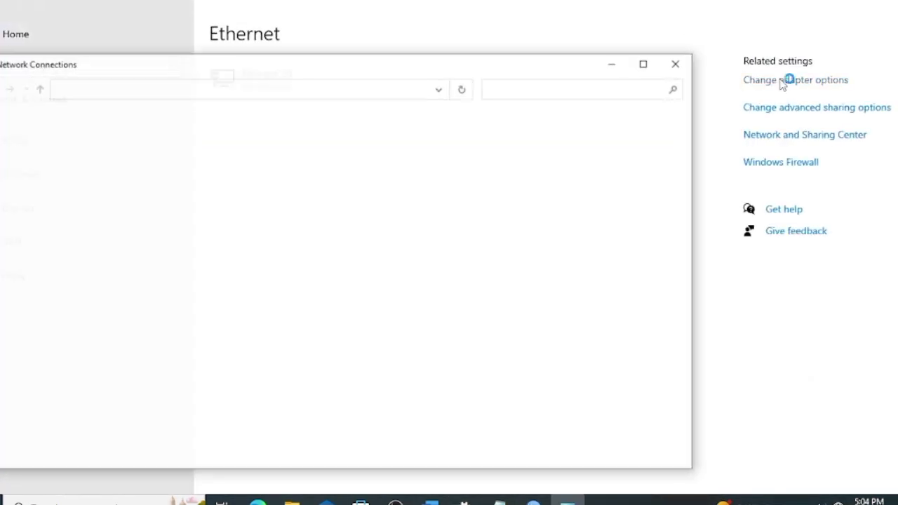
{"action": "right_click", "coordinate": [68, 136]}
{"action": "left_click", "coordinate": [111, 146]}
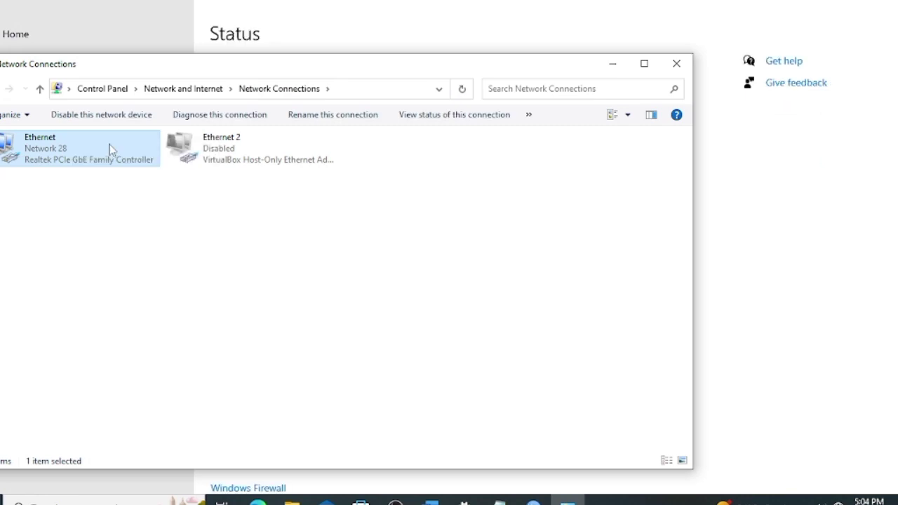
{"action": "right_click", "coordinate": [110, 148]}
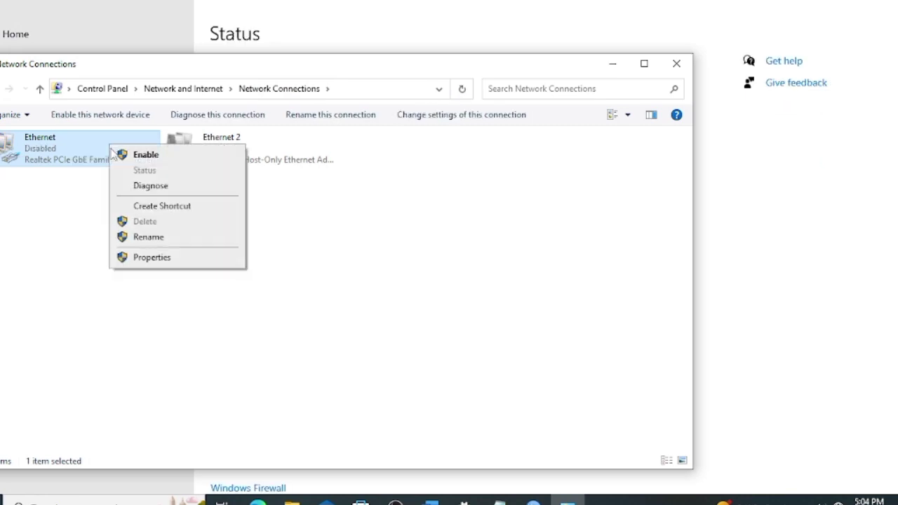
{"action": "left_click", "coordinate": [130, 155]}
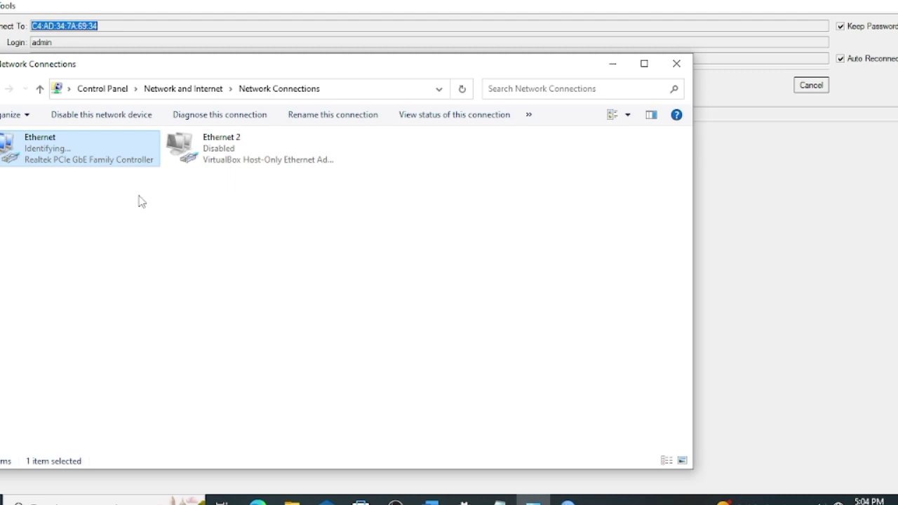
Check the Ethernet status details showing the DHCP-leased IPv4 address 192.168.40.1.
{"action": "right_click", "coordinate": [73, 147]}
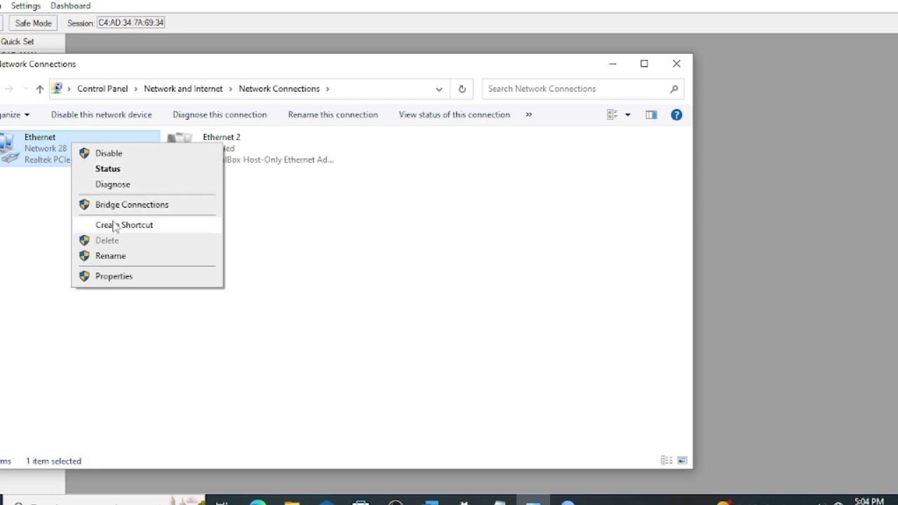
{"action": "left_click", "coordinate": [121, 170]}
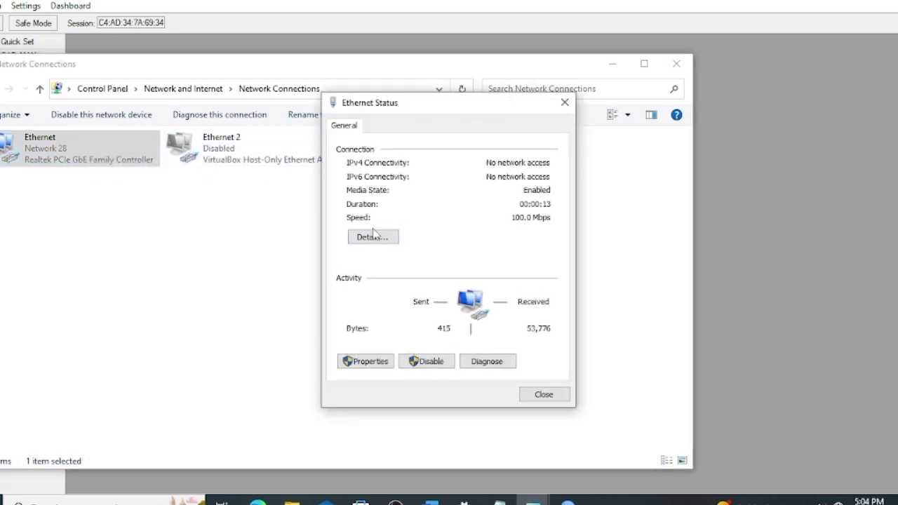
{"action": "left_click", "coordinate": [371, 238]}
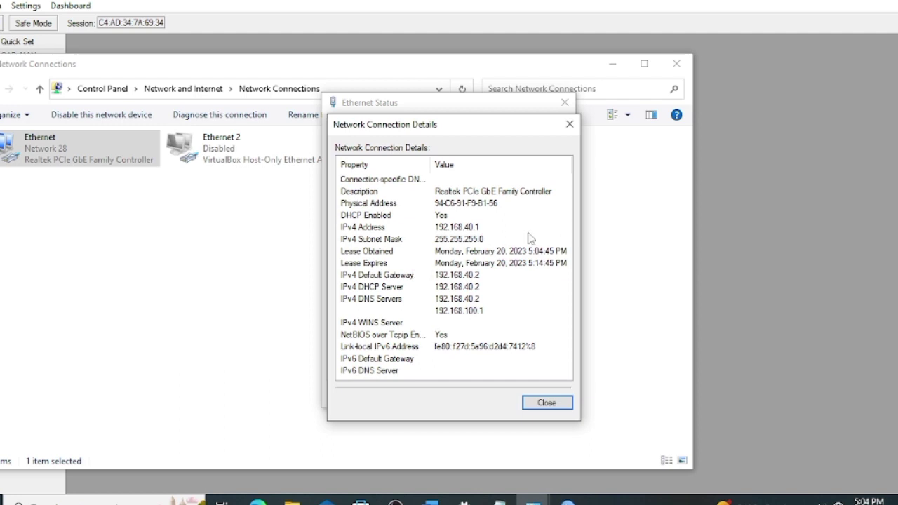
{"action": "left_click", "coordinate": [554, 405]}
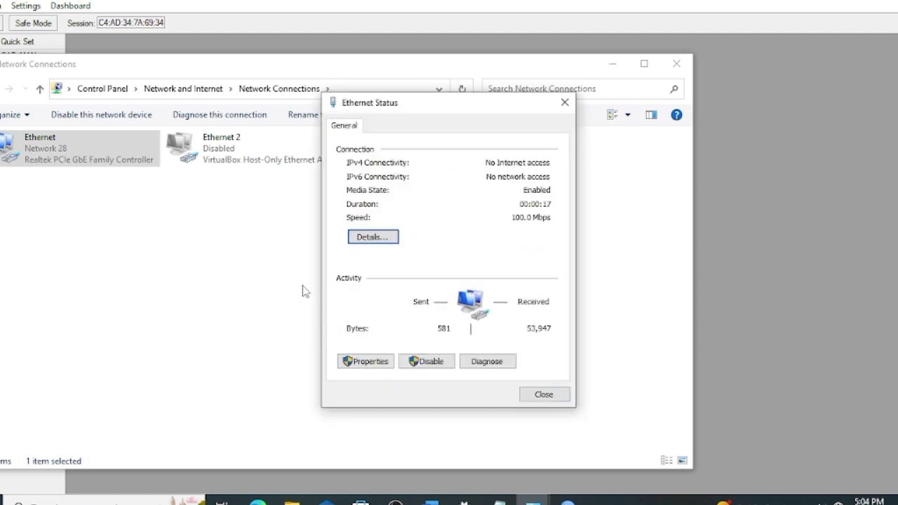
Recheck the Ethernet details to confirm IPv4 192.168.60.1 with gateway 192.168.60.2.
{"action": "left_click", "coordinate": [544, 395]}
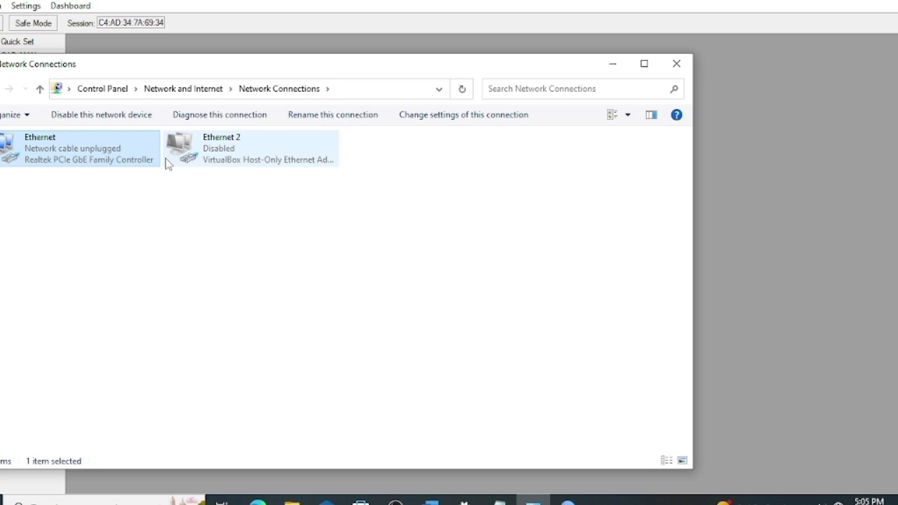
{"action": "right_click", "coordinate": [102, 155]}
{"action": "left_click", "coordinate": [141, 176]}
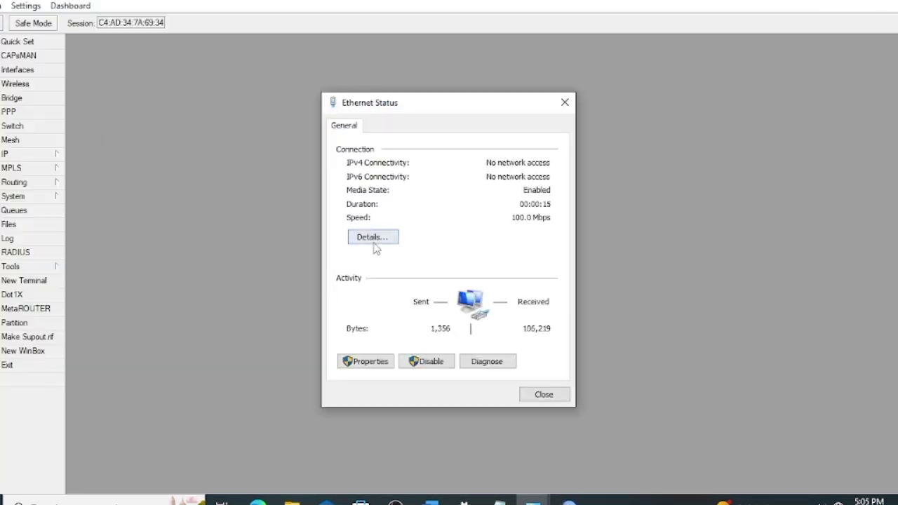
{"action": "left_click", "coordinate": [379, 238]}
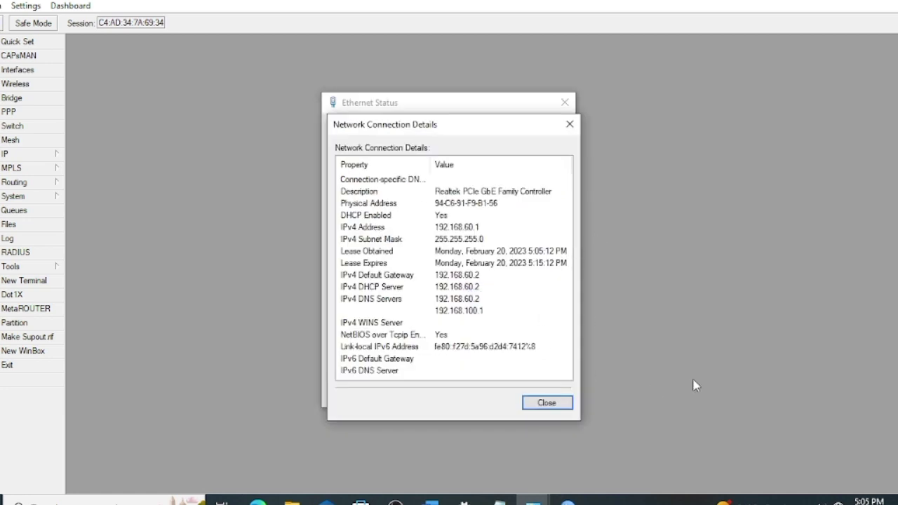
Close the connection details and bring the Word task sheet back to the front.
{"action": "mouse_move", "coordinate": [395, 502]}
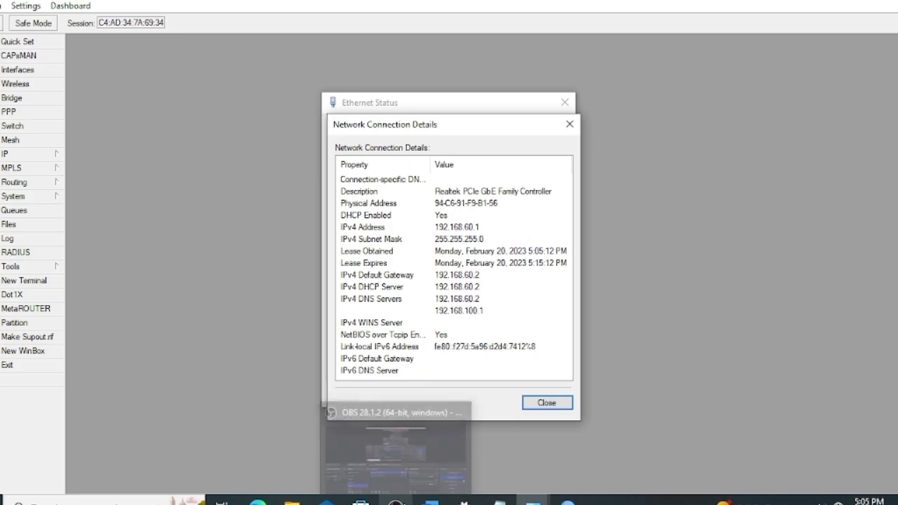
{"action": "left_click", "coordinate": [410, 442]}
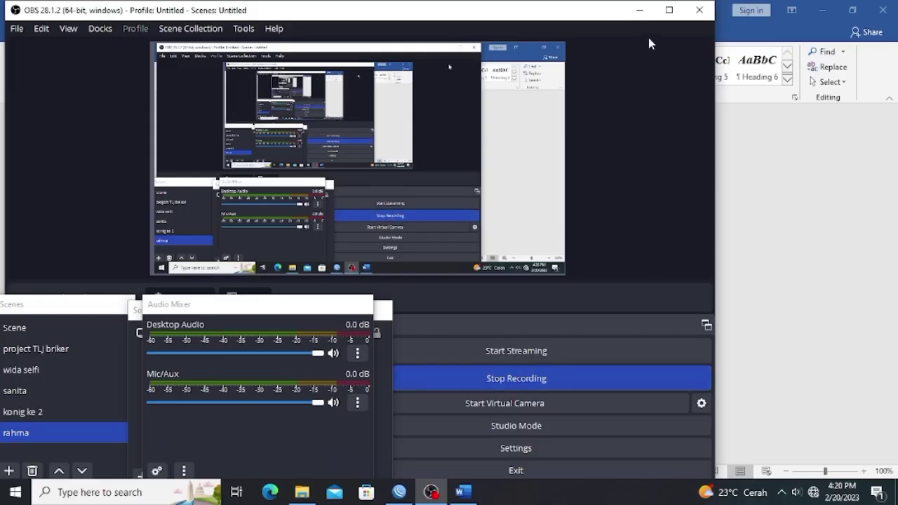
{"action": "left_click", "coordinate": [636, 11]}
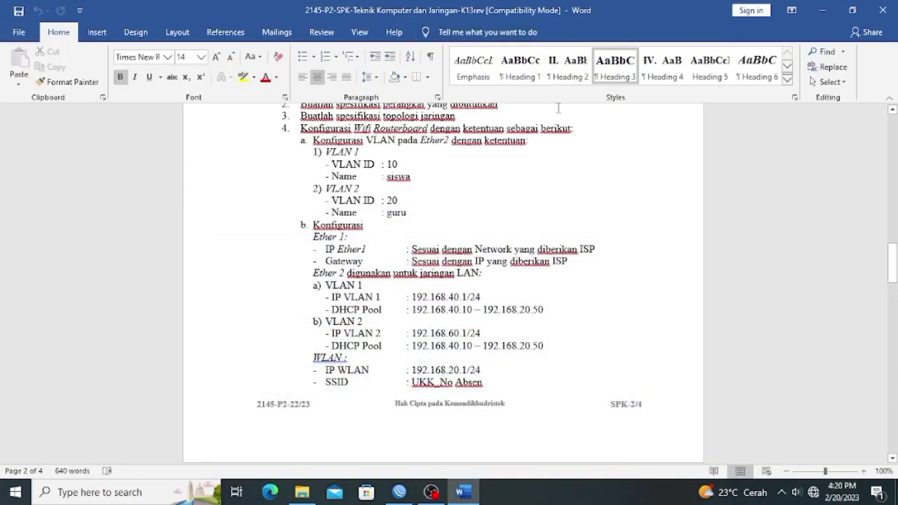